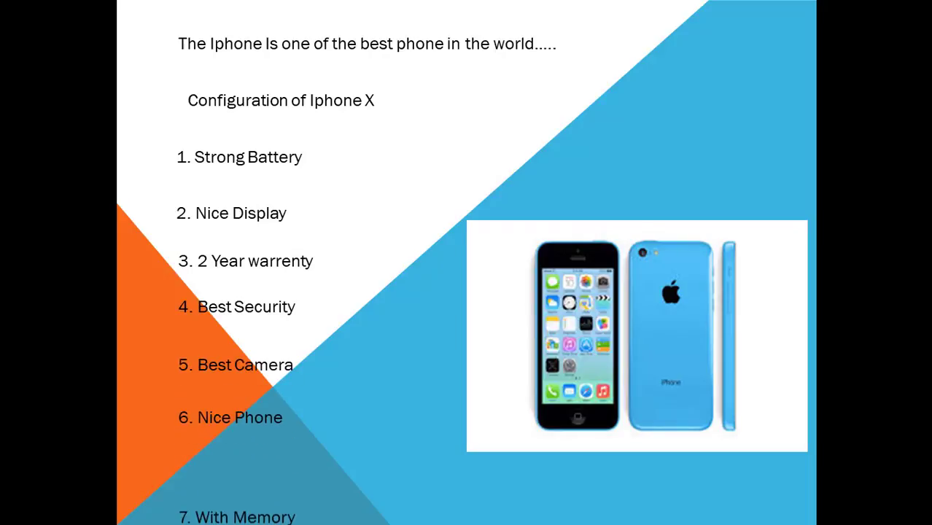
- End the iPhone slide show and minimise PowerPoint to the desktop
key(Escape)
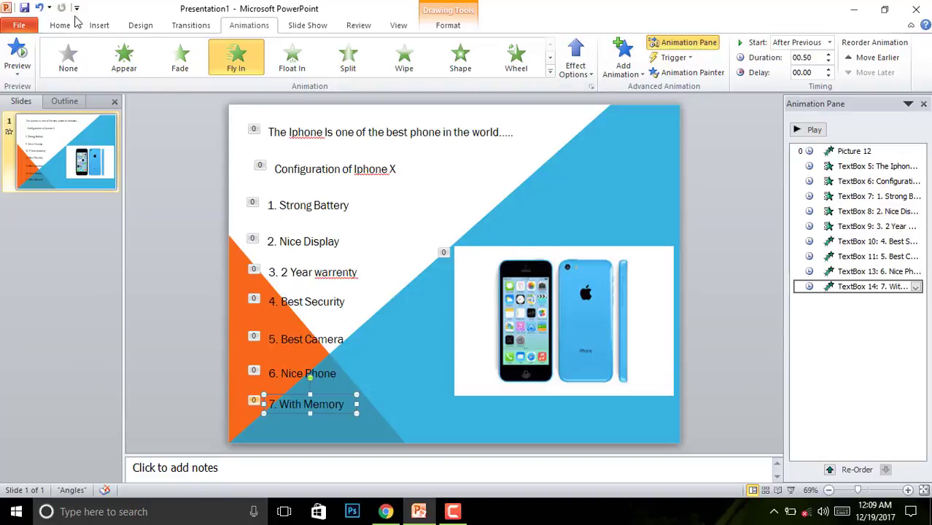
click(854, 10)
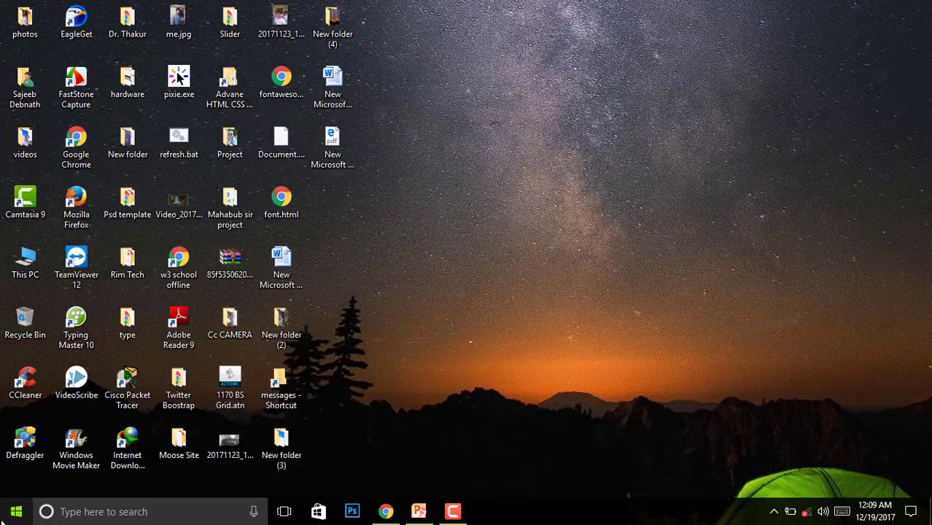
- Search 'po' from the Start menu and launch PowerPoint 2010 with a blank presentation
click(7, 514)
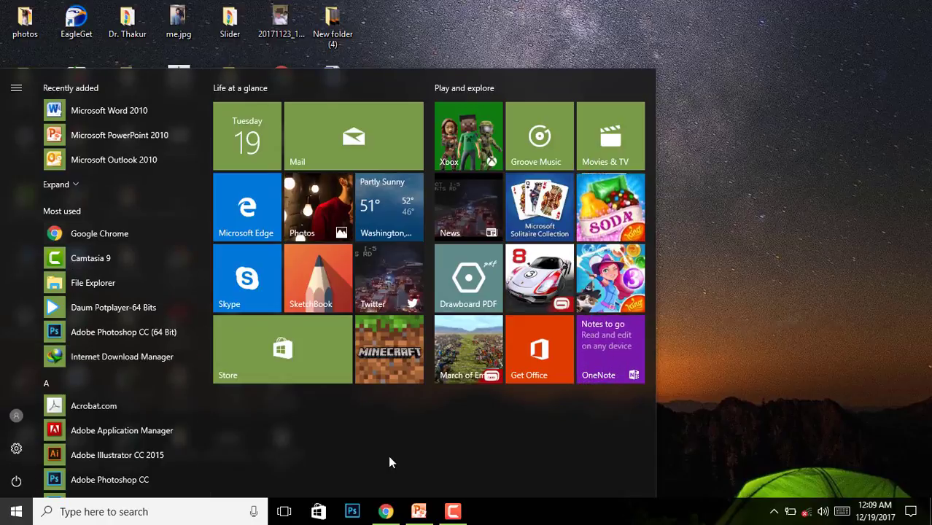
text(po)
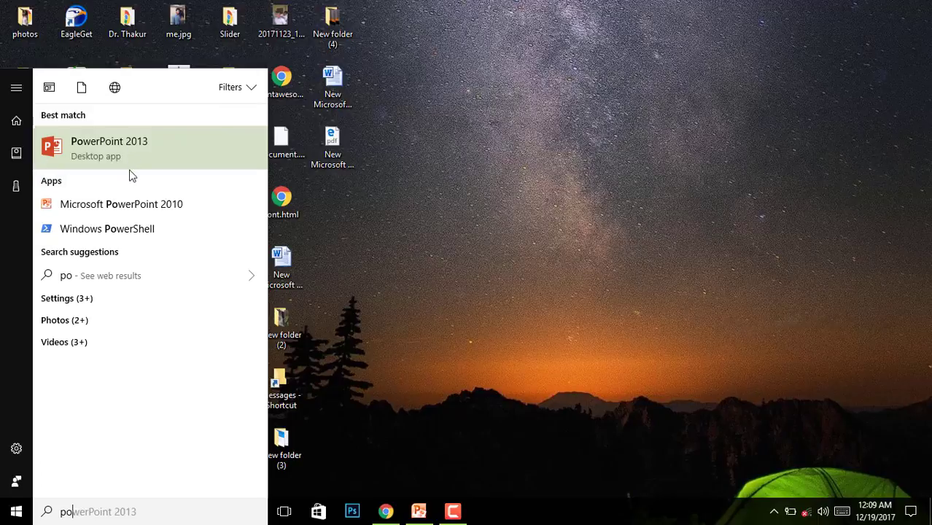
click(172, 217)
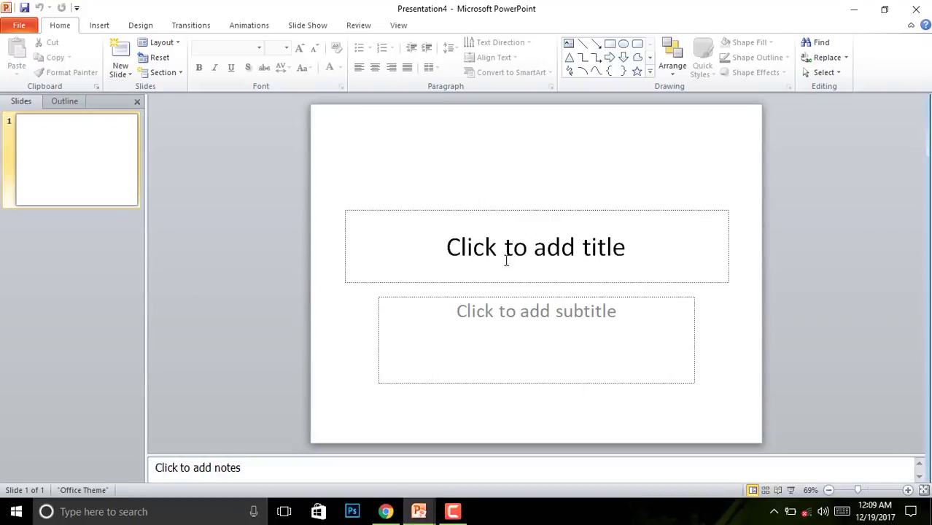
click(482, 344)
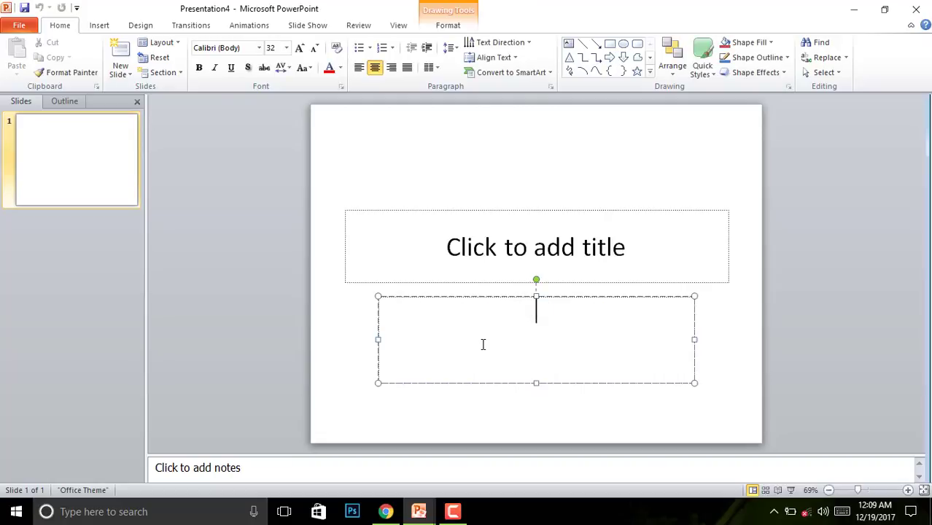
click(458, 253)
click(548, 354)
click(404, 232)
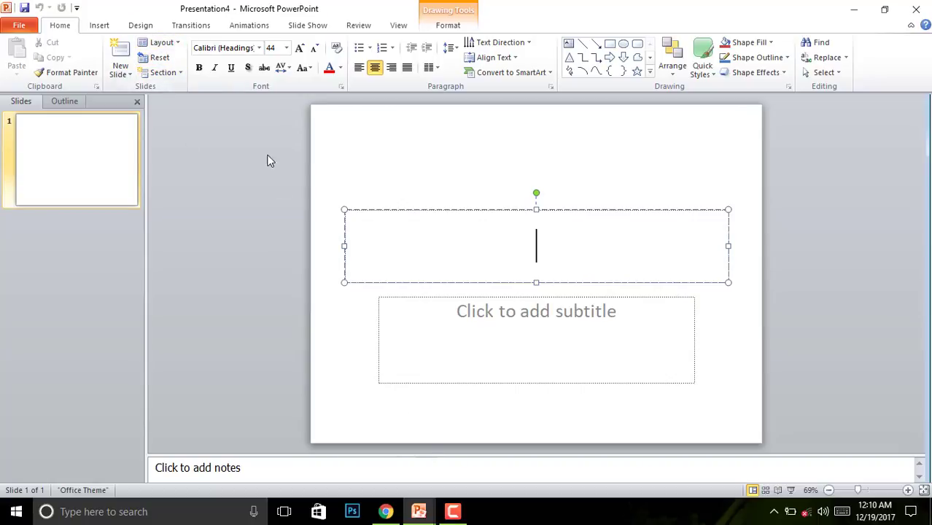
- Try the Office and Adjacency themes, then apply the Angles theme to the title slide
click(140, 27)
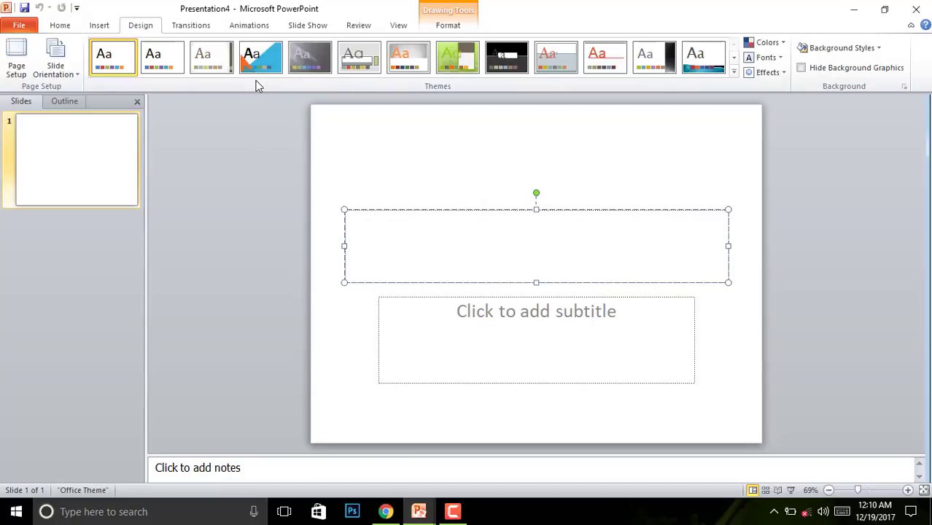
click(120, 68)
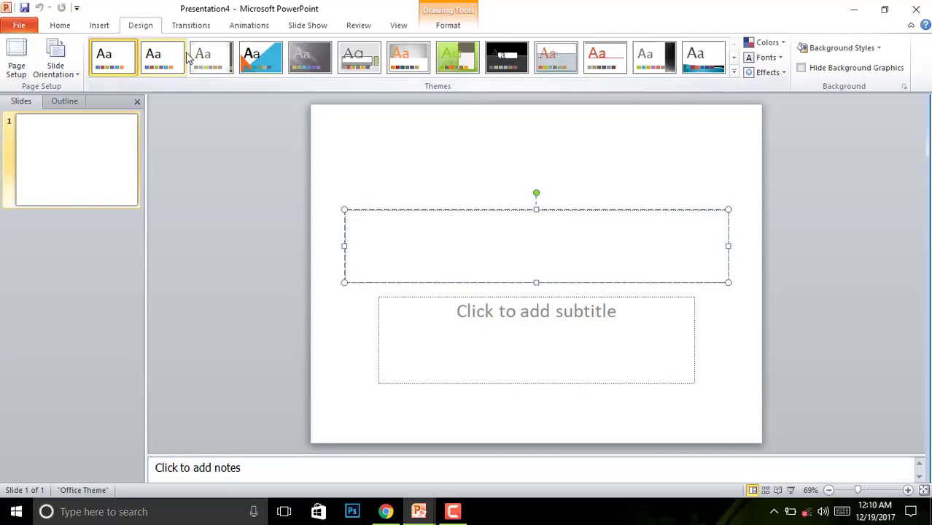
click(213, 67)
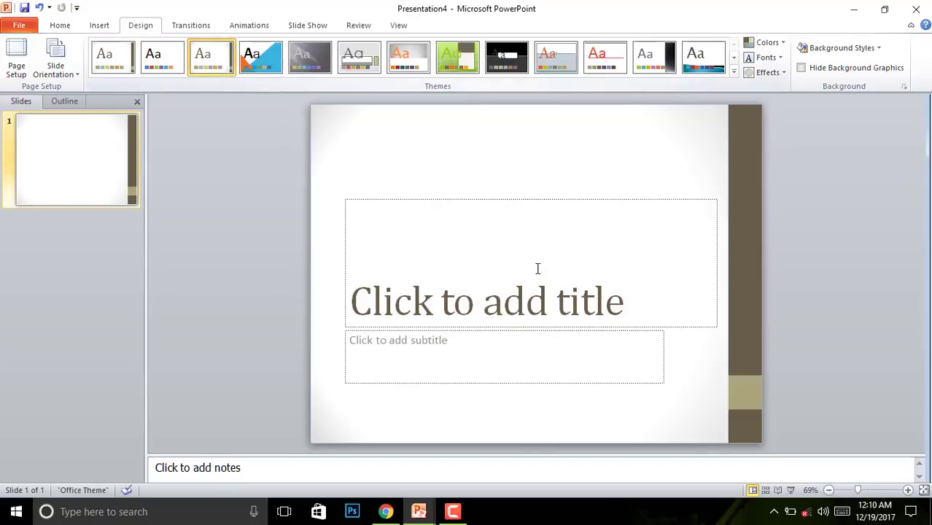
click(254, 68)
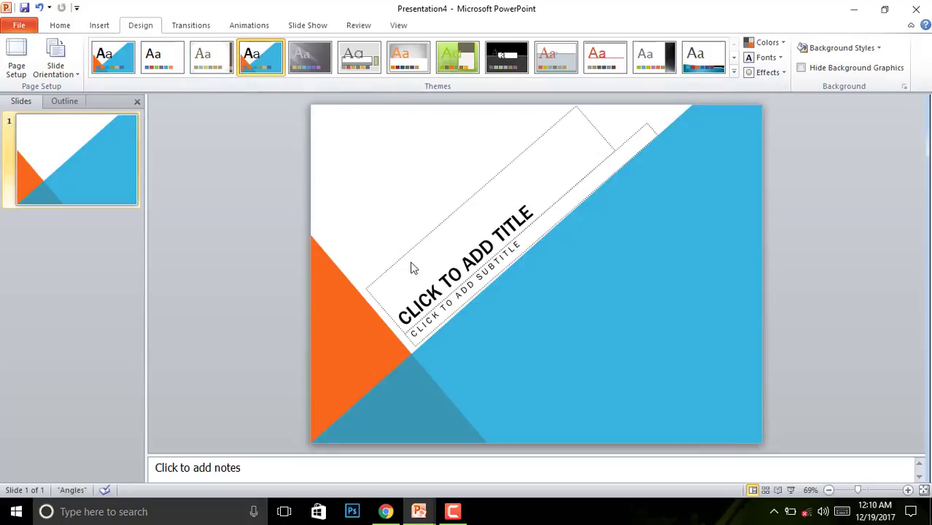
- Delete the subtitle and title placeholders from the Angles slide
click(427, 323)
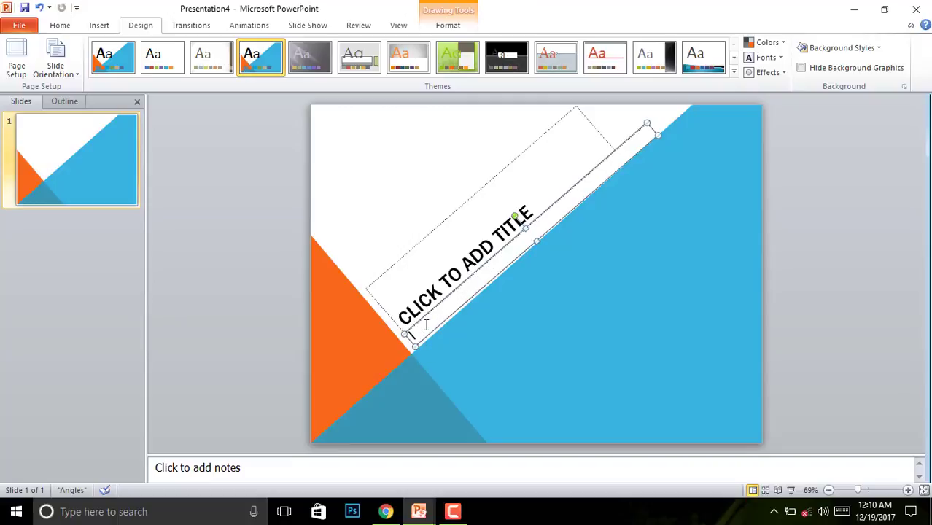
key(Escape)
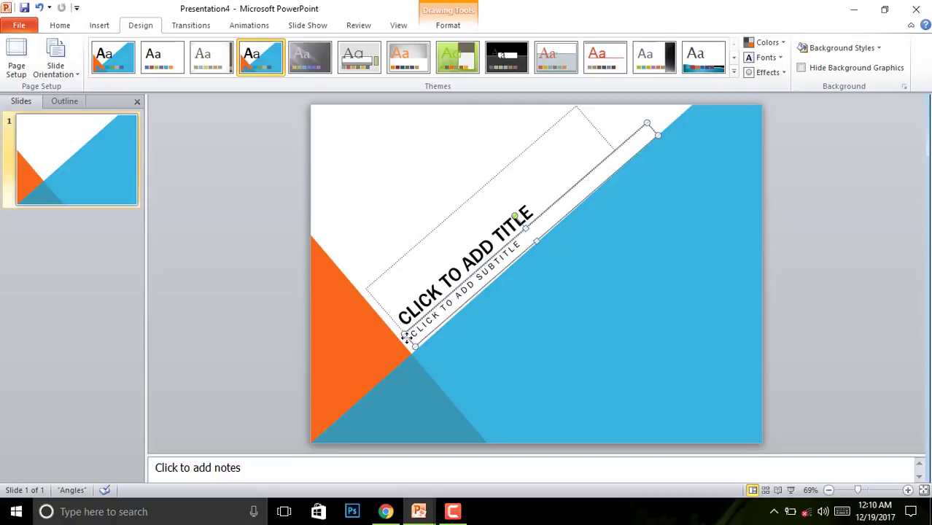
key(Delete)
click(408, 339)
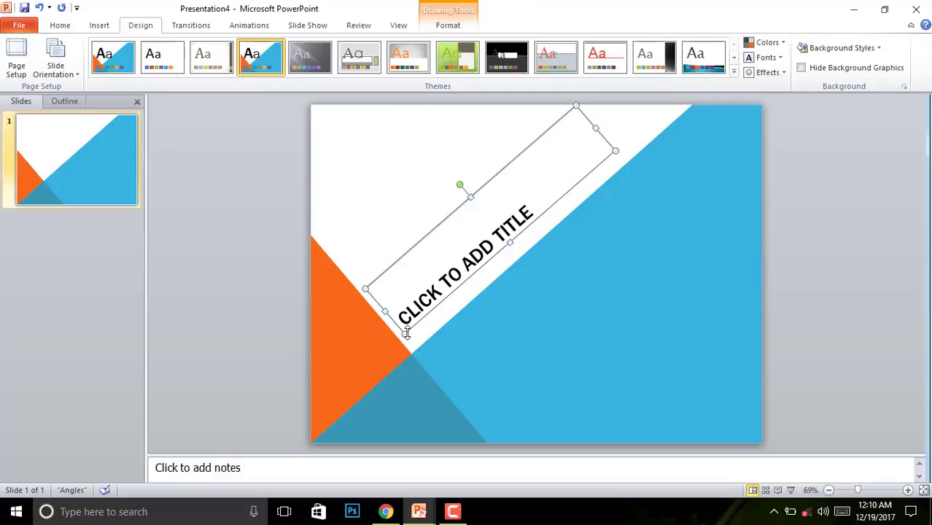
key(Delete)
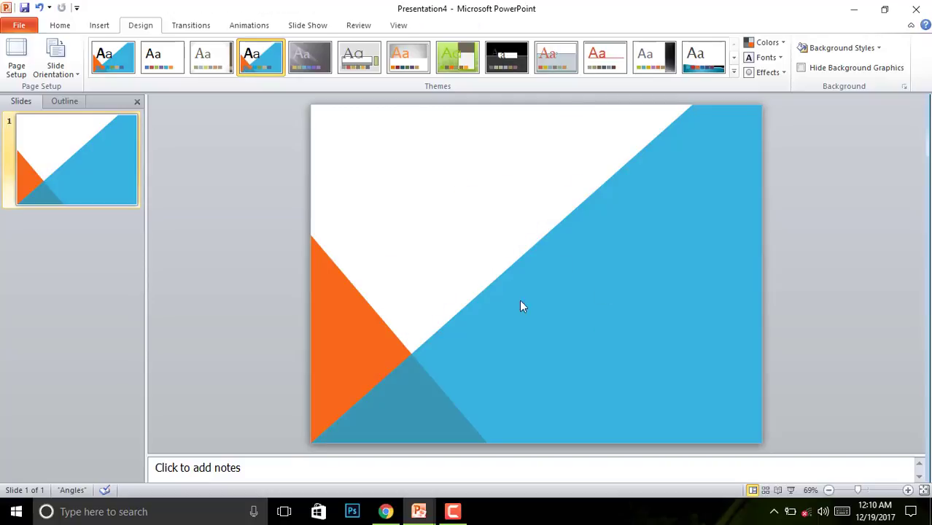
- Glance at the Presentation1 window, then switch back to Presentation4
click(418, 511)
click(372, 467)
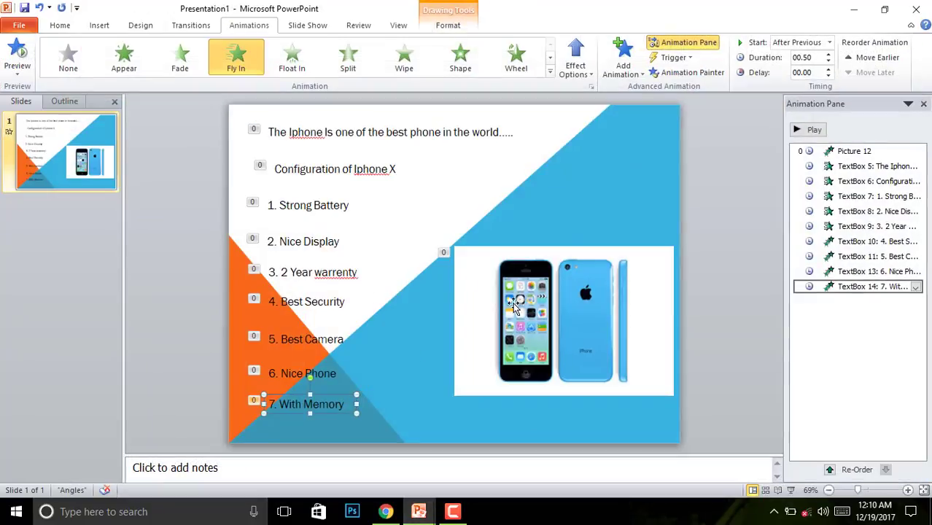
click(417, 513)
click(496, 430)
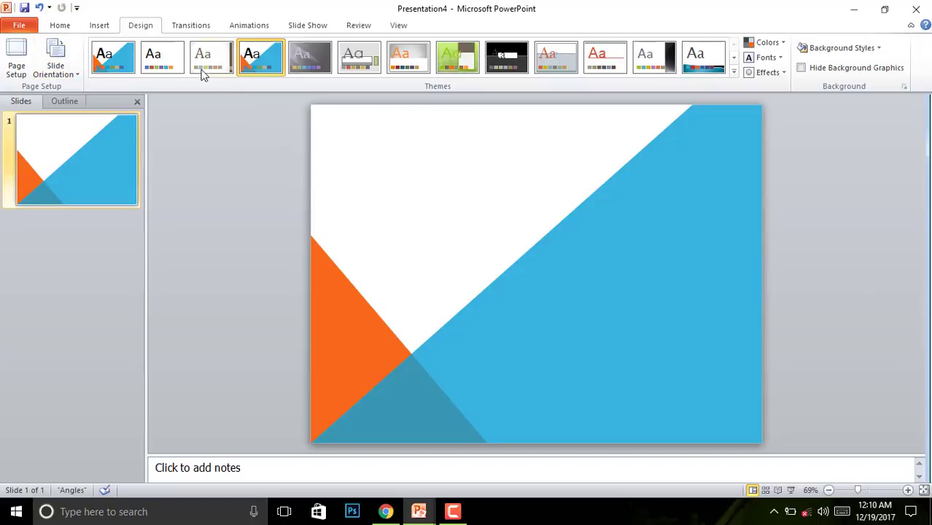
- Insert the picture download (1).jpg, showing two iPhones, onto the slide
click(99, 26)
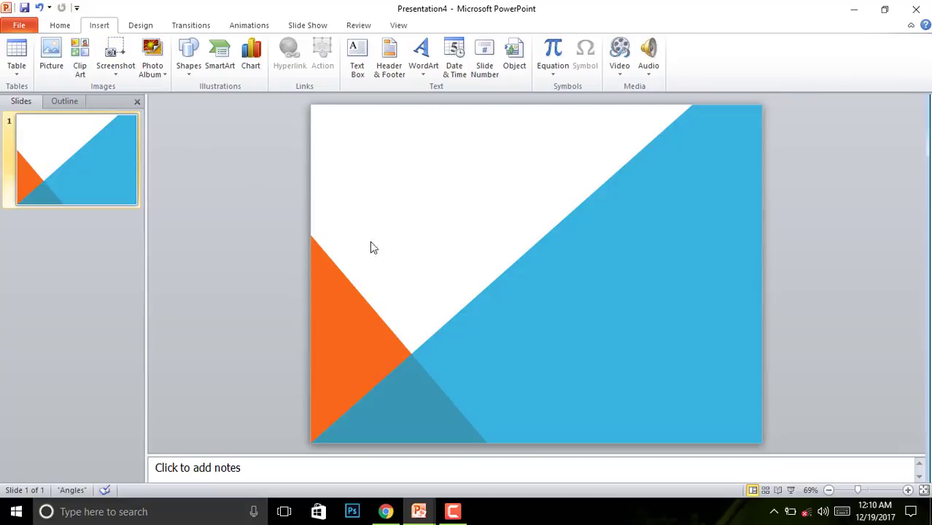
click(51, 57)
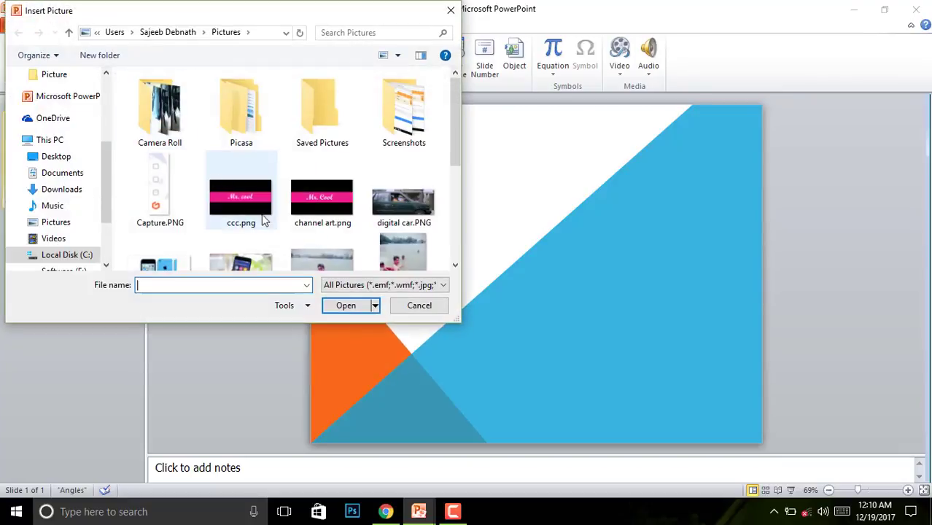
scroll(276, 221, down, 5)
scroll(276, 221, up, 1)
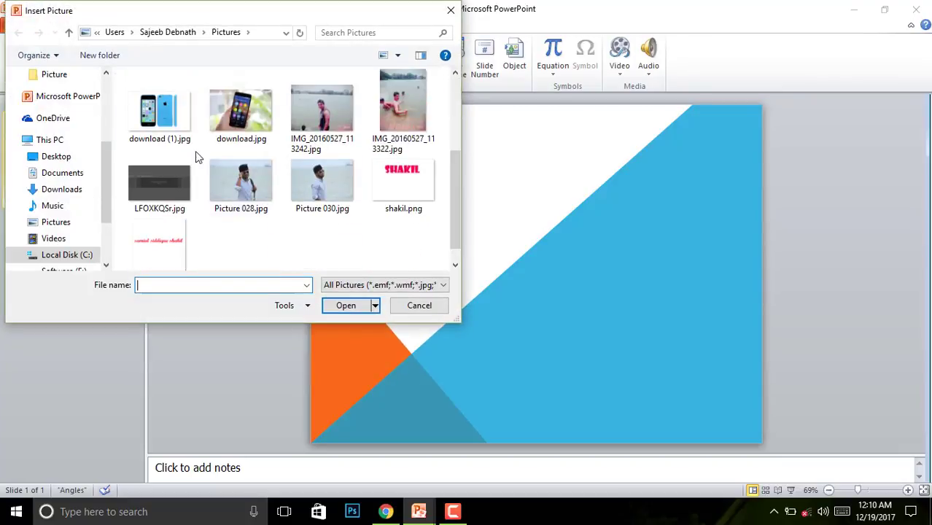
click(163, 116)
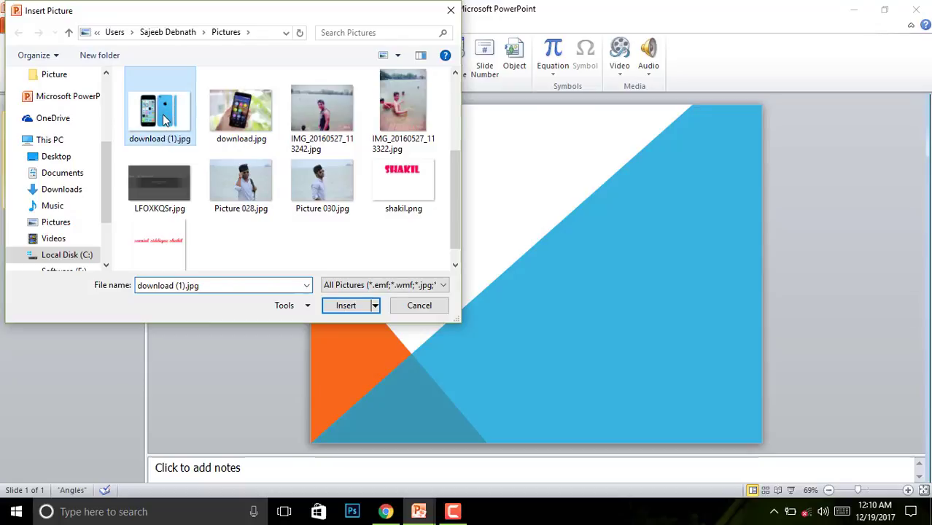
click(347, 304)
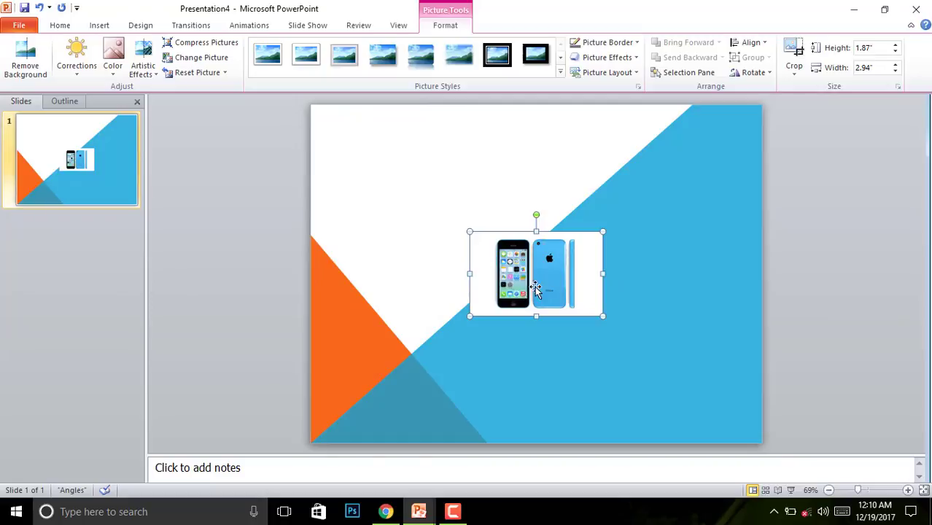
- Move the phone picture to the lower right and enlarge it to 3.17" by 4.99"
drag(540, 275, 614, 310)
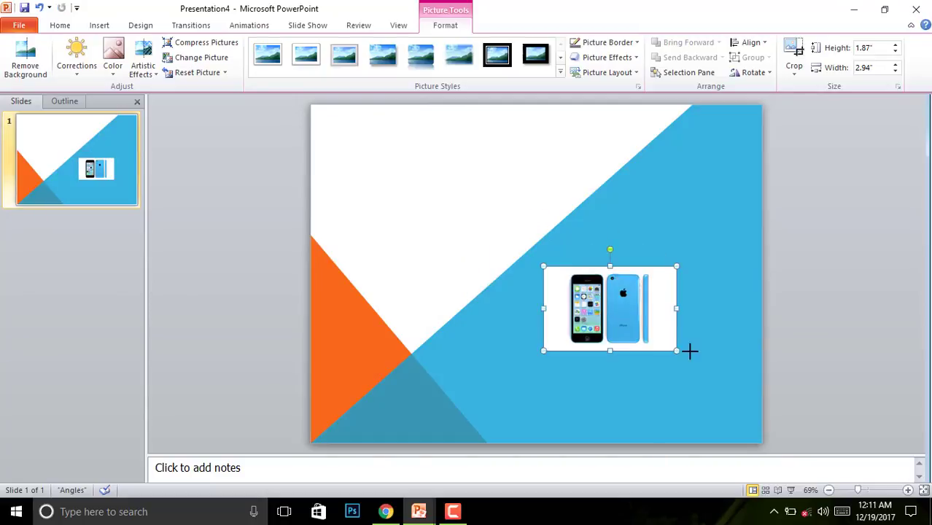
drag(690, 351, 654, 348)
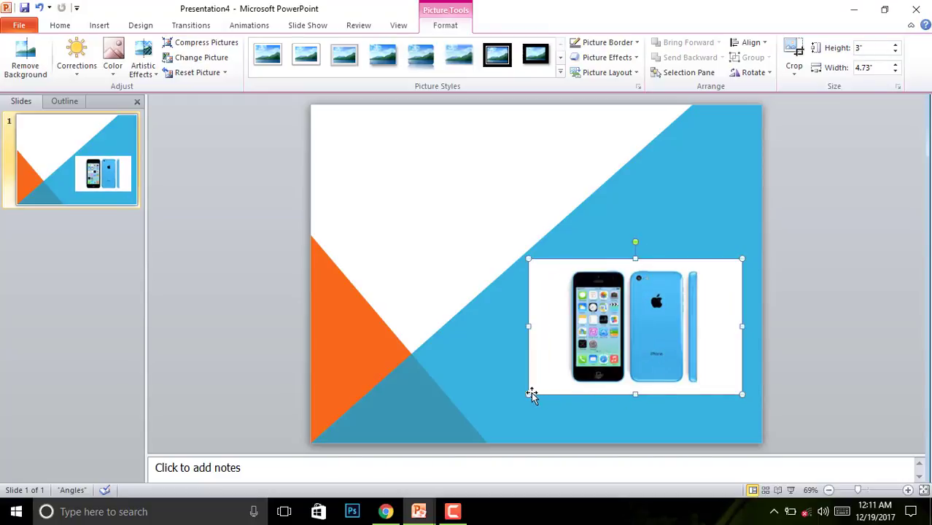
drag(525, 397, 515, 404)
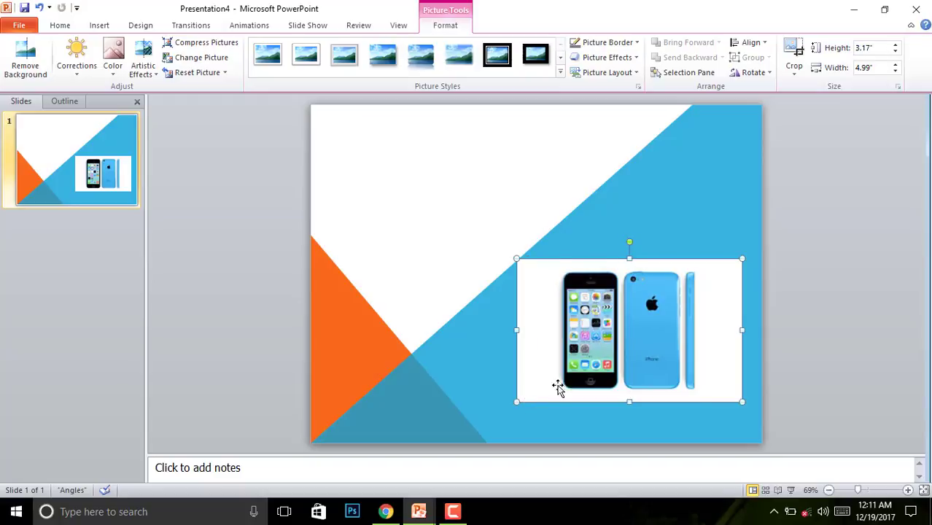
drag(580, 364, 593, 372)
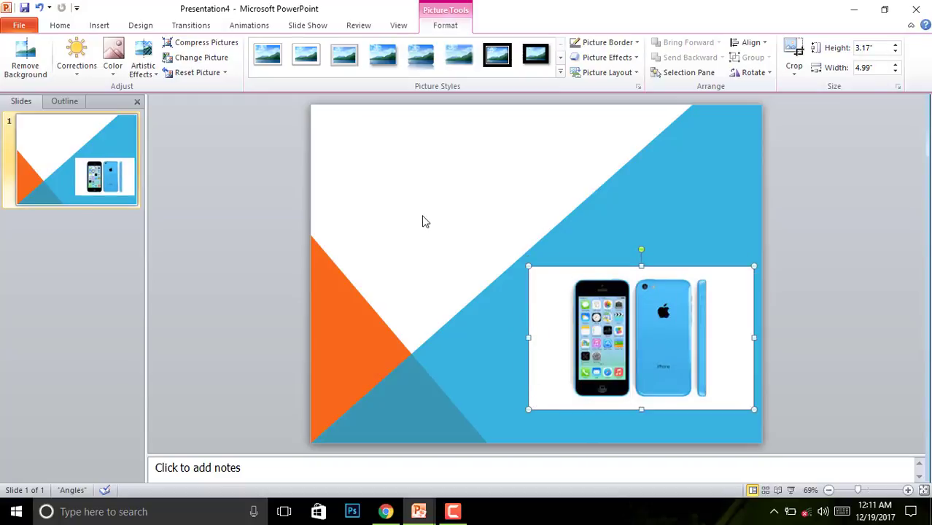
- Try the Cut, Fade, Push and Wipe transitions, then apply Split to the slide
click(140, 26)
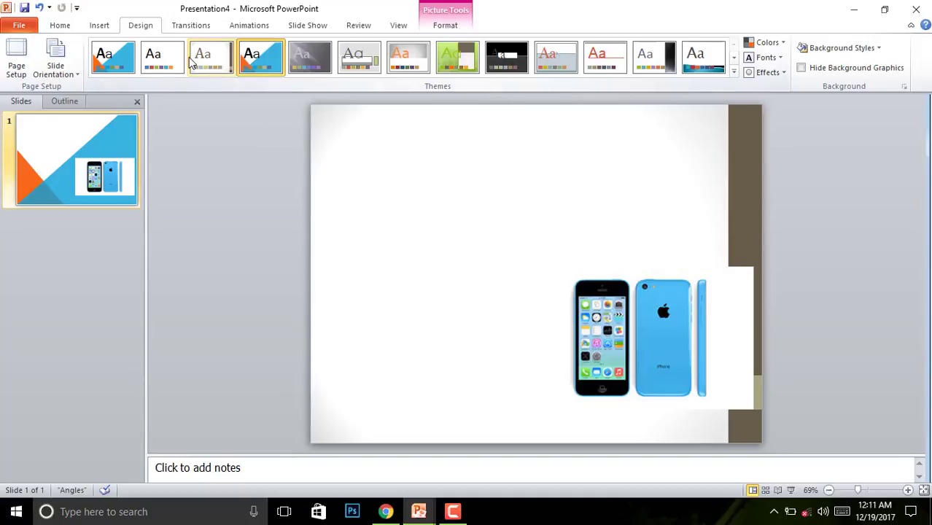
click(183, 25)
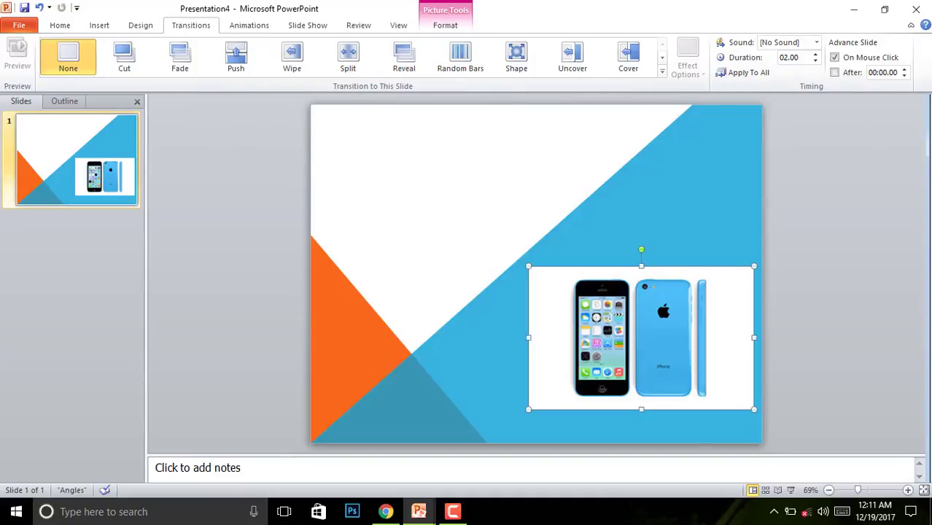
click(130, 65)
click(180, 71)
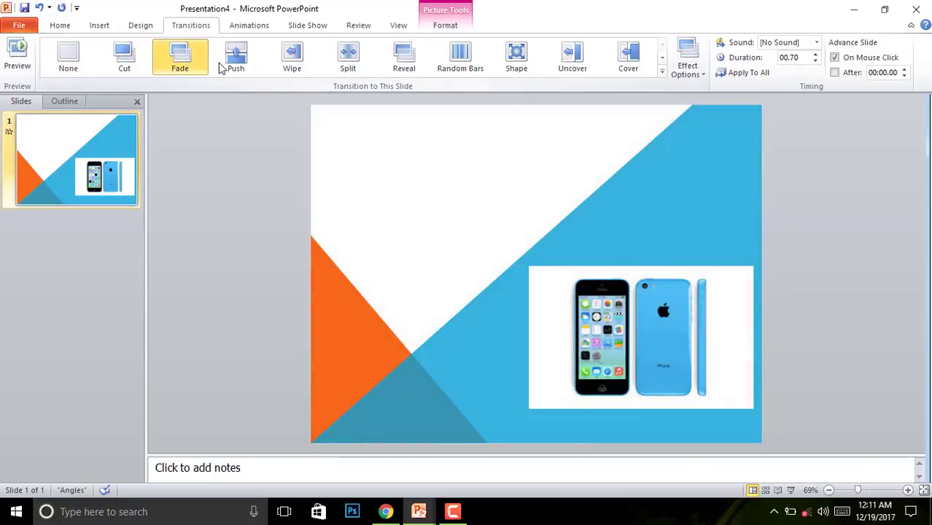
click(235, 65)
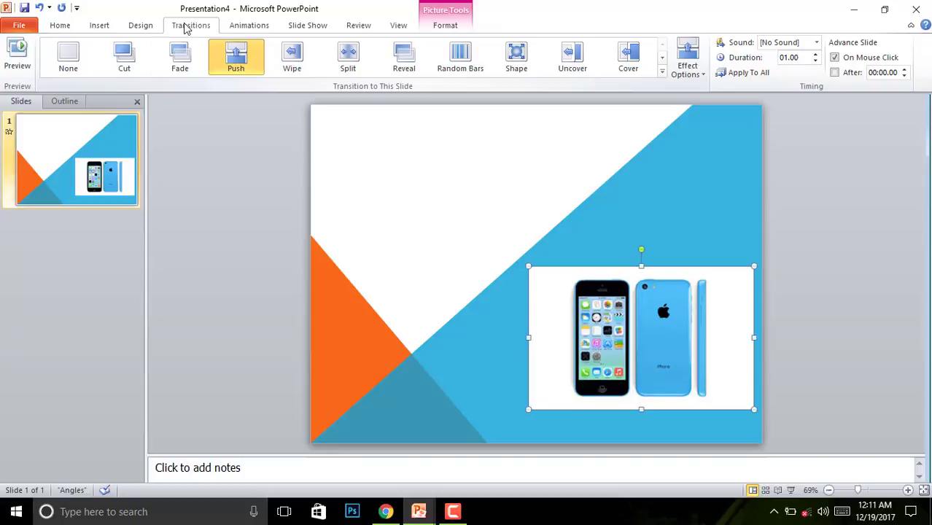
click(293, 57)
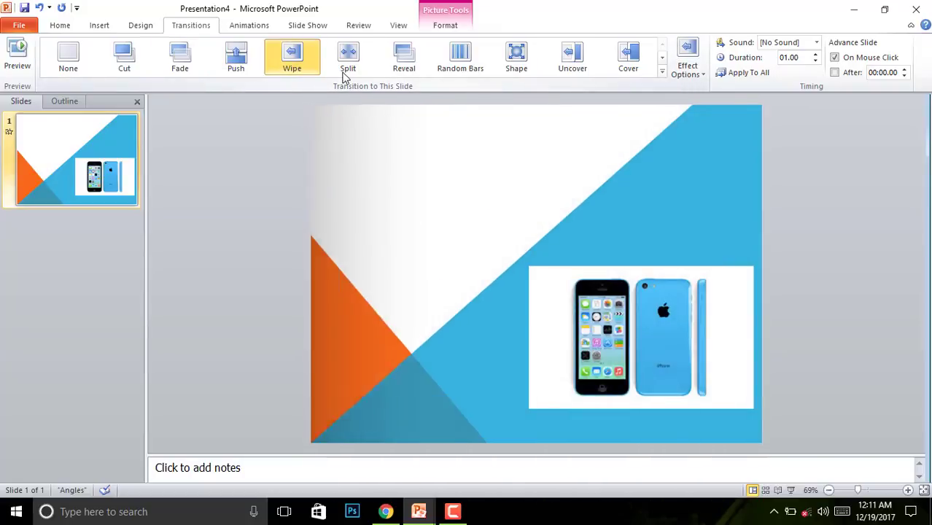
click(346, 67)
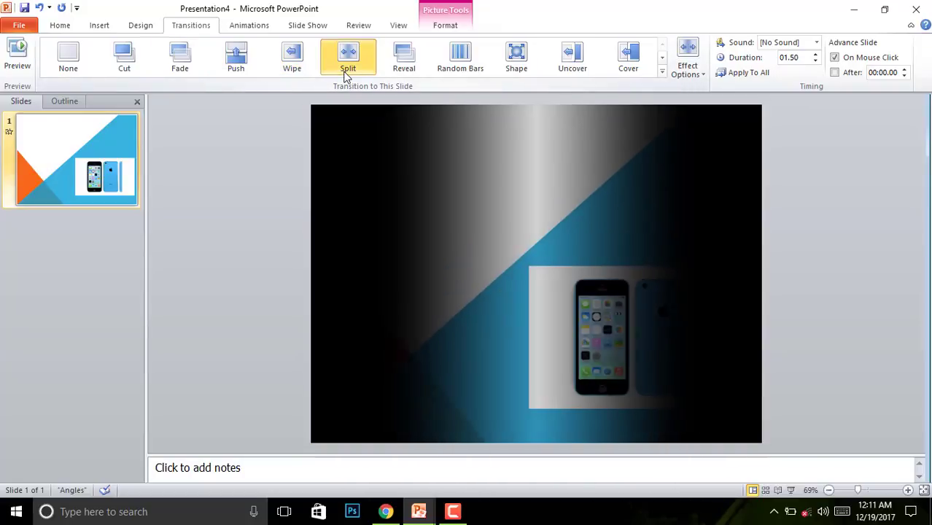
- Set the Split direction to Horizontal Out after trying Horizontal In, and expand the transitions gallery
click(688, 69)
click(690, 125)
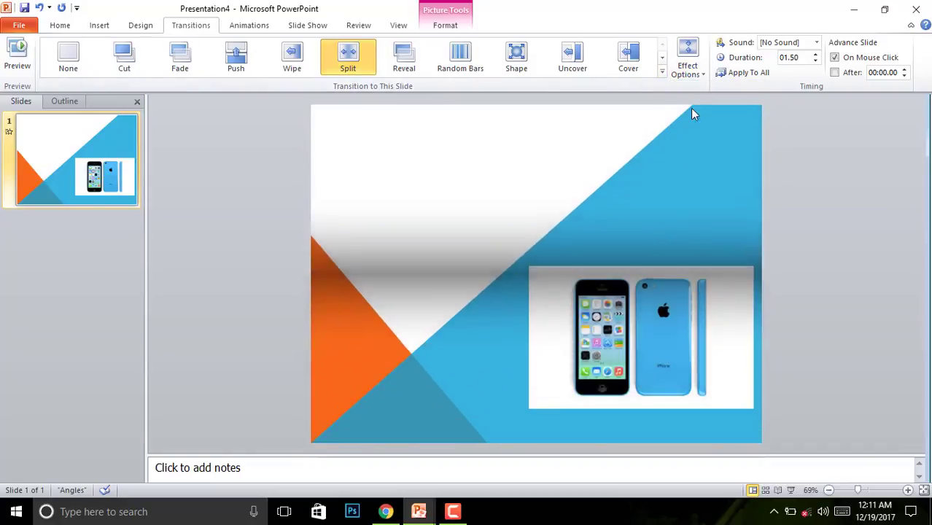
click(688, 68)
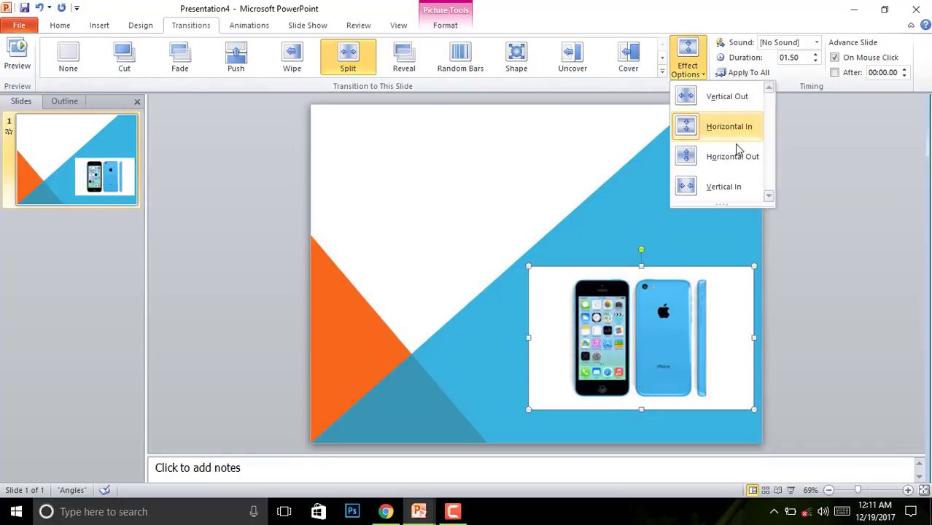
click(744, 169)
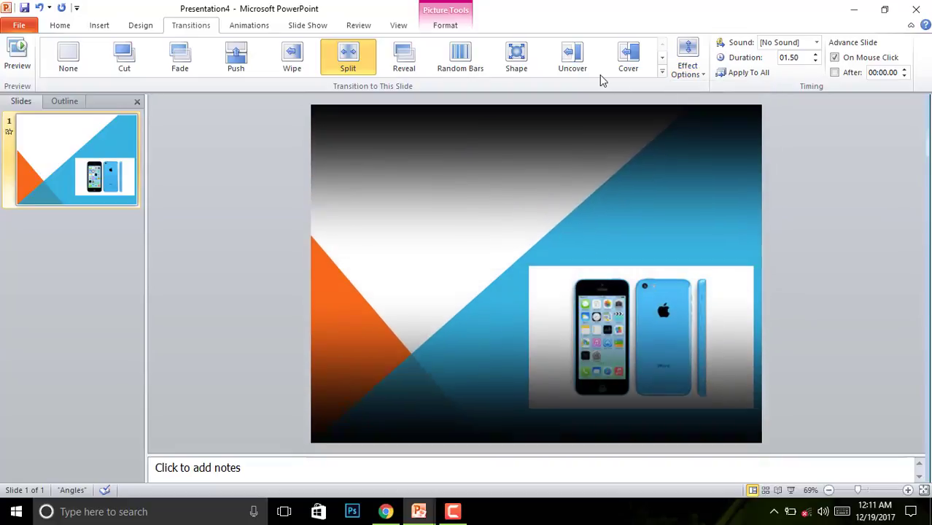
click(663, 75)
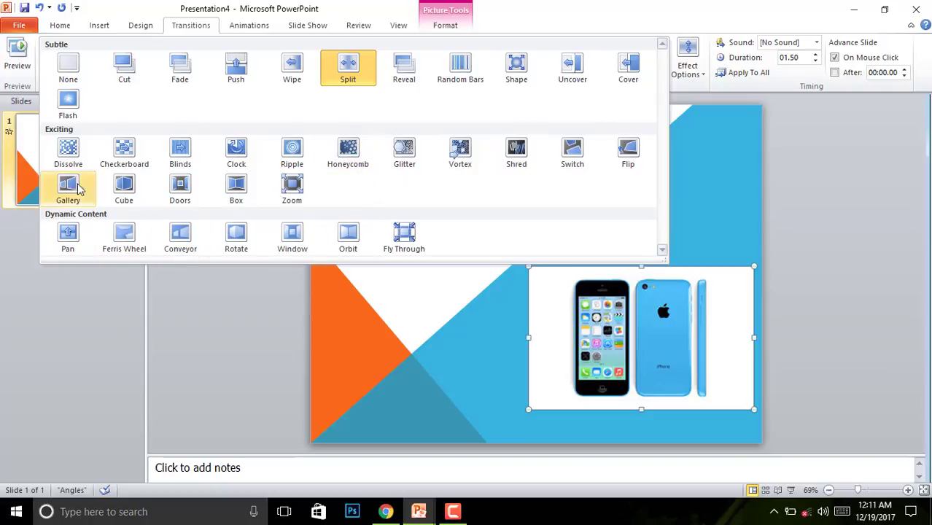
- Apply the Dissolve transition, watch it in a full-screen slide show, then end the show
click(68, 152)
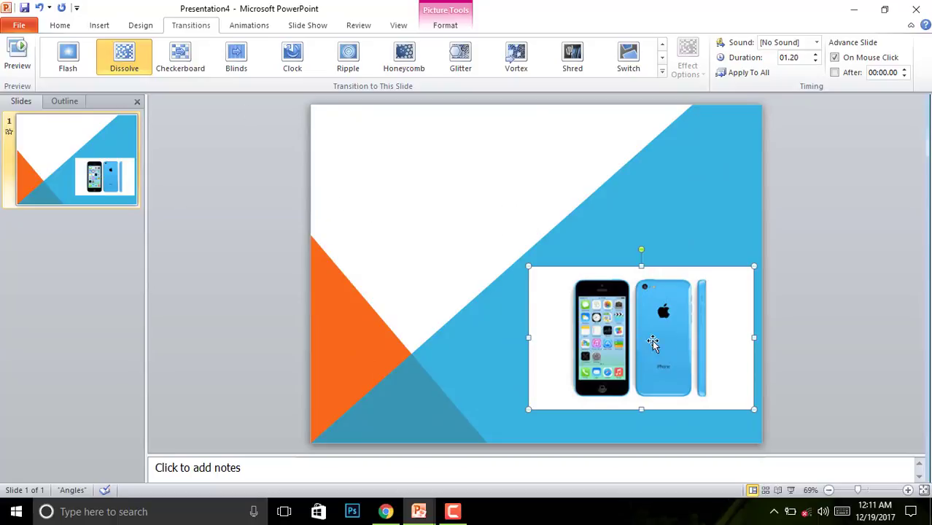
click(446, 219)
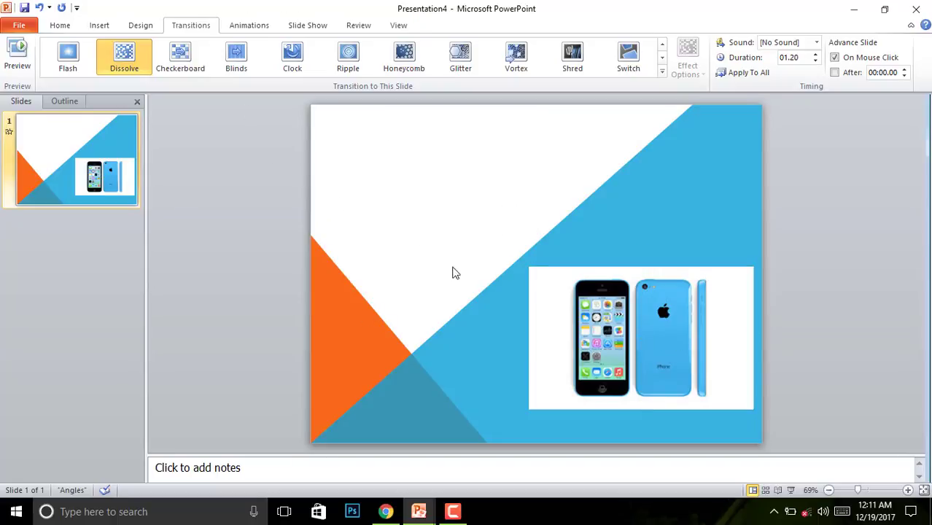
click(792, 491)
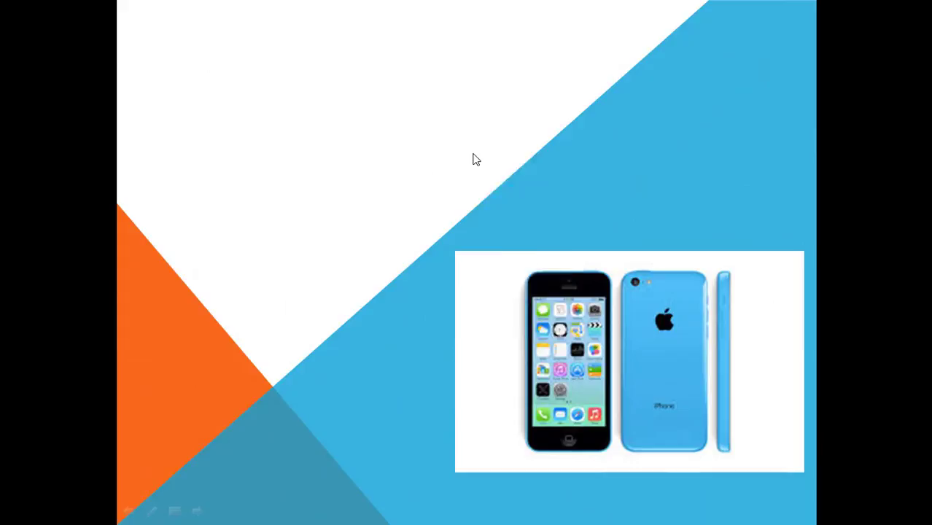
right_click(473, 154)
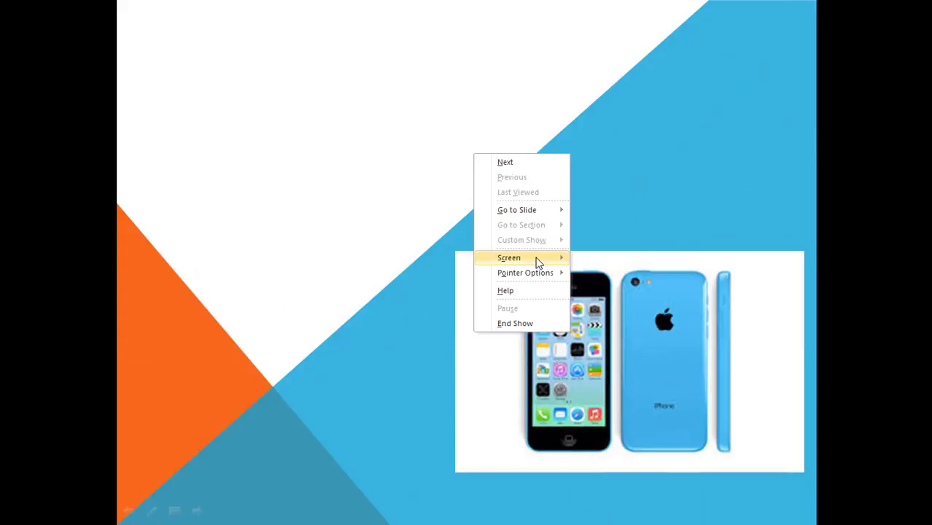
click(518, 327)
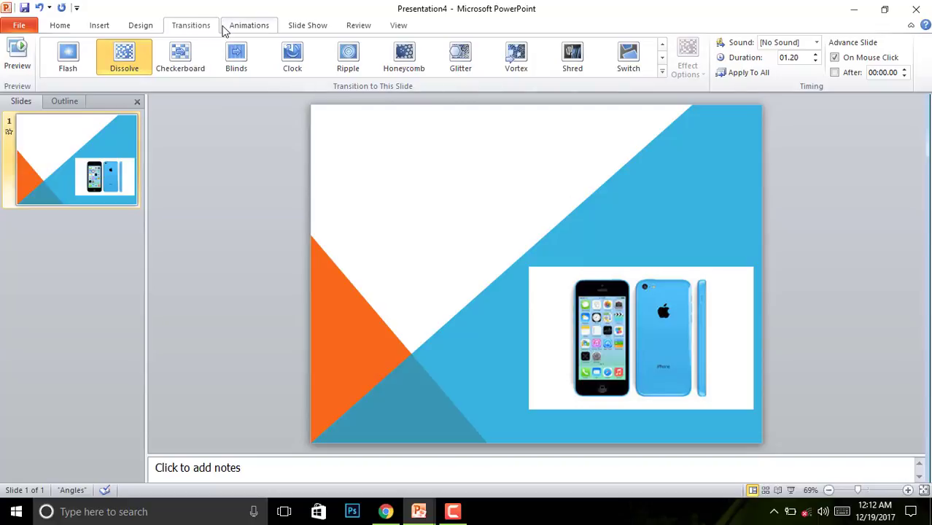
- Add a Chime sound to the Dissolve transition and set its duration to 01.25
click(235, 29)
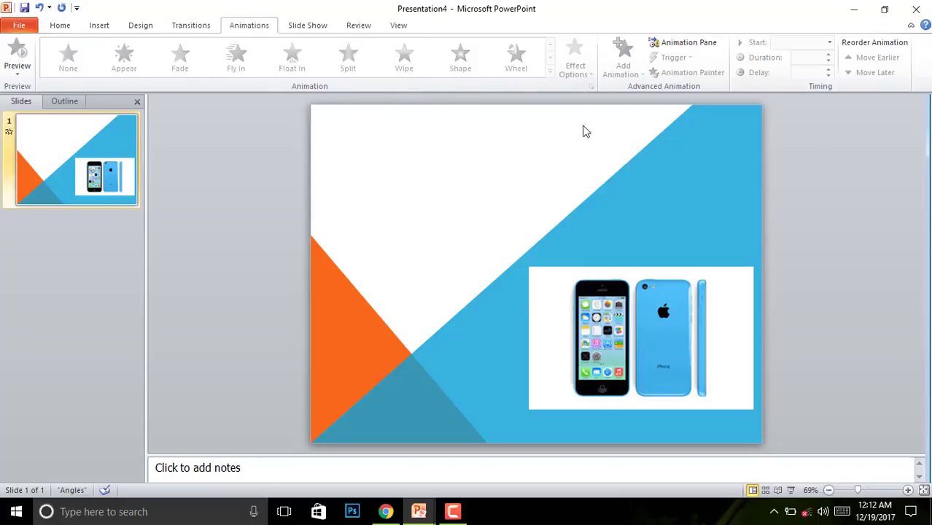
click(192, 28)
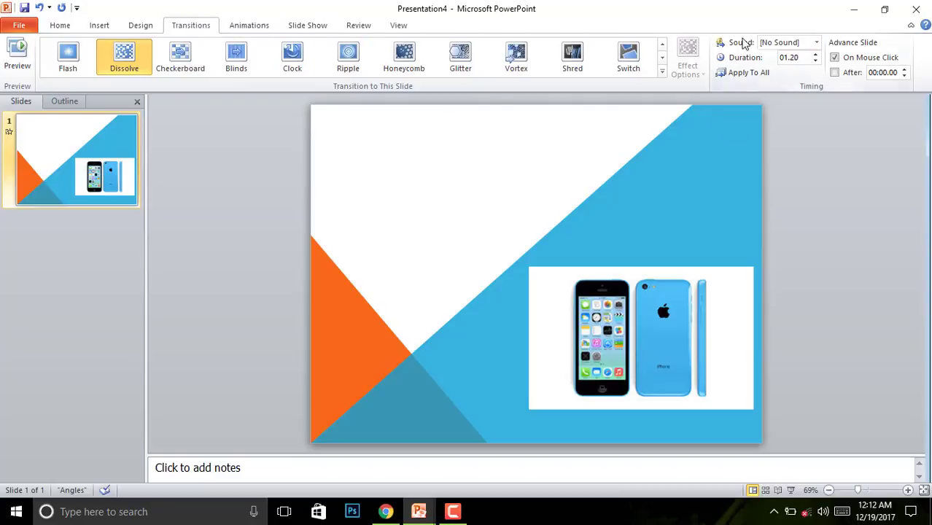
click(818, 43)
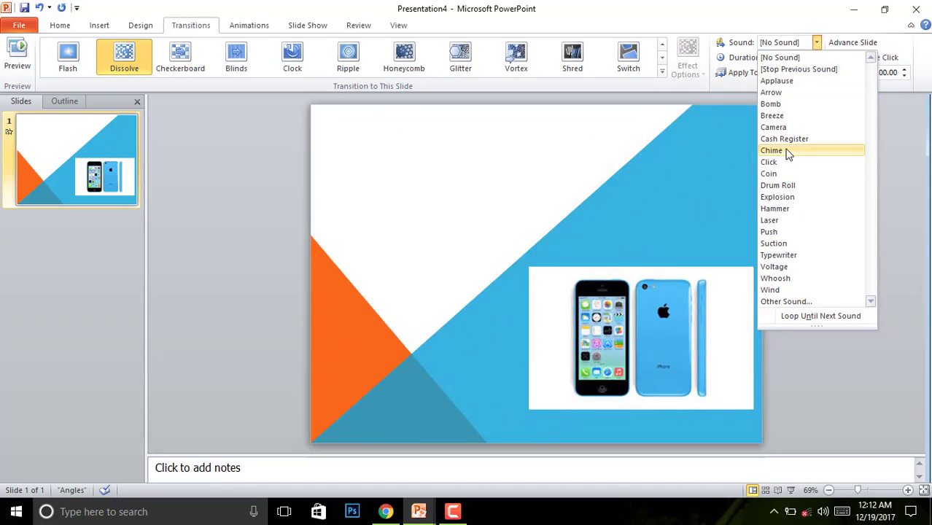
click(788, 151)
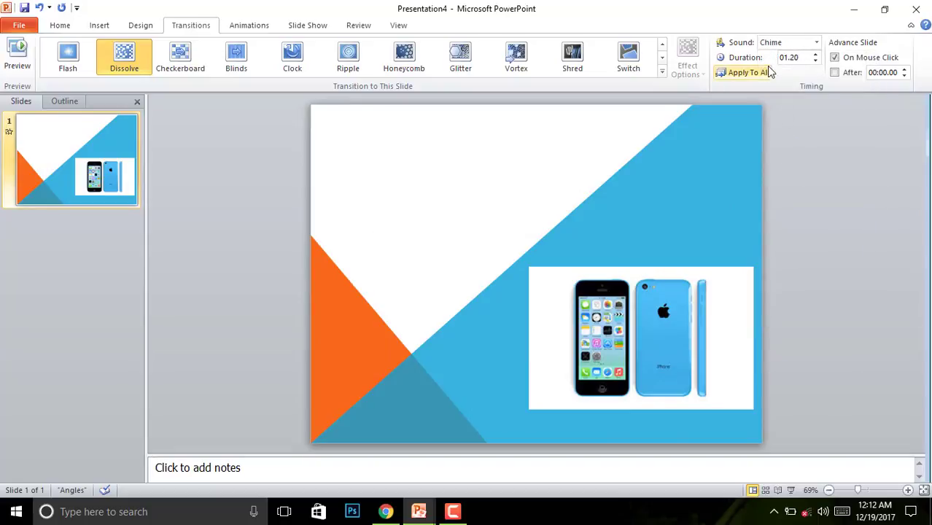
click(816, 55)
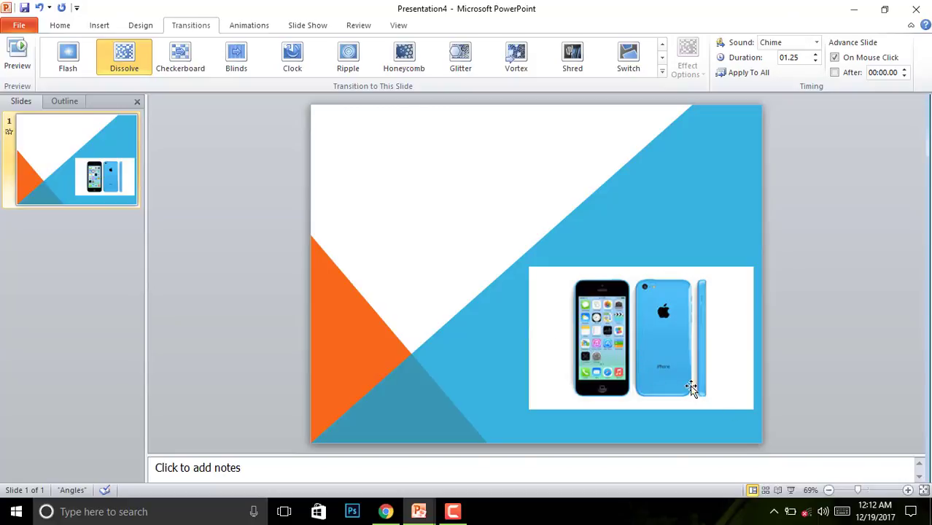
click(791, 490)
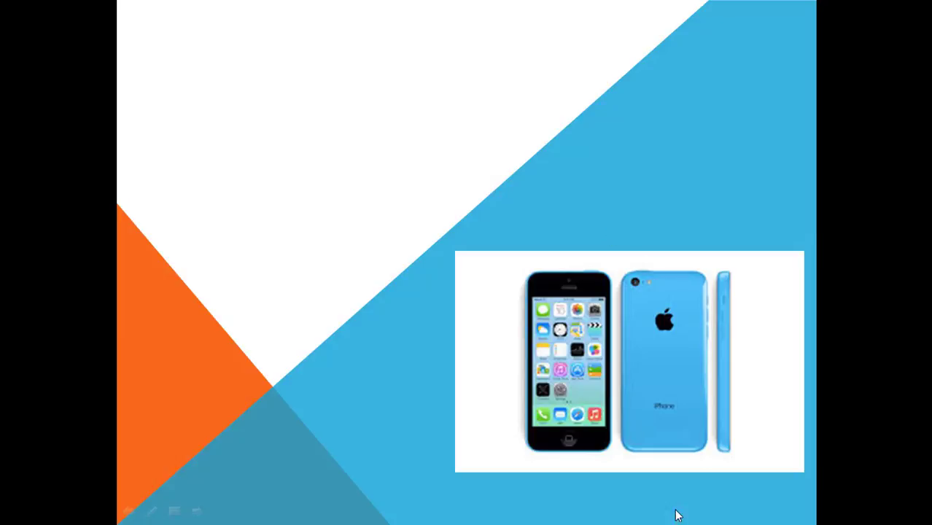
right_click(532, 201)
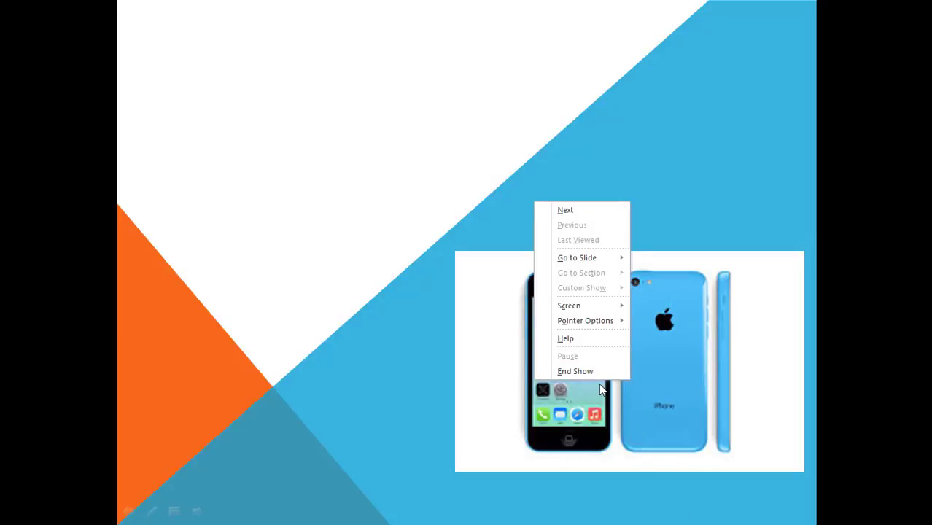
click(596, 374)
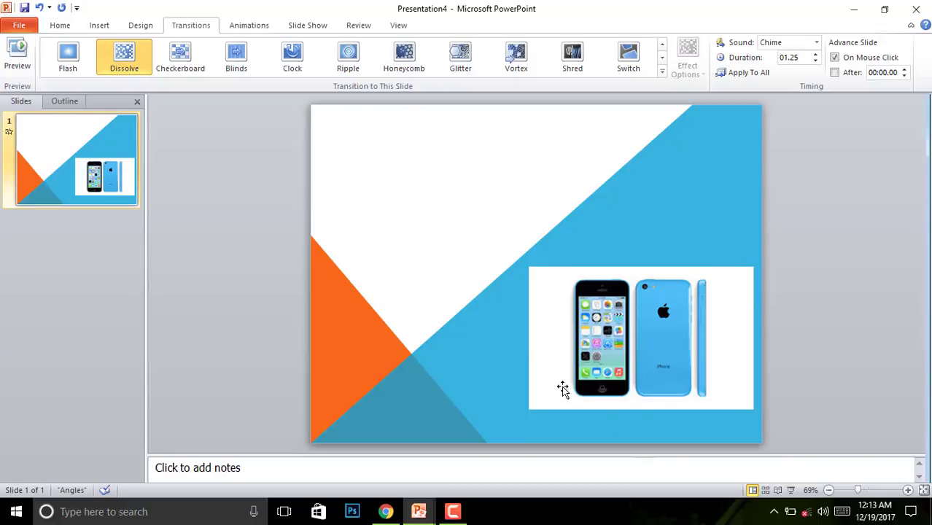
- Apply a Fly In animation to the phone picture, starting On Click with 00.50 duration
click(571, 344)
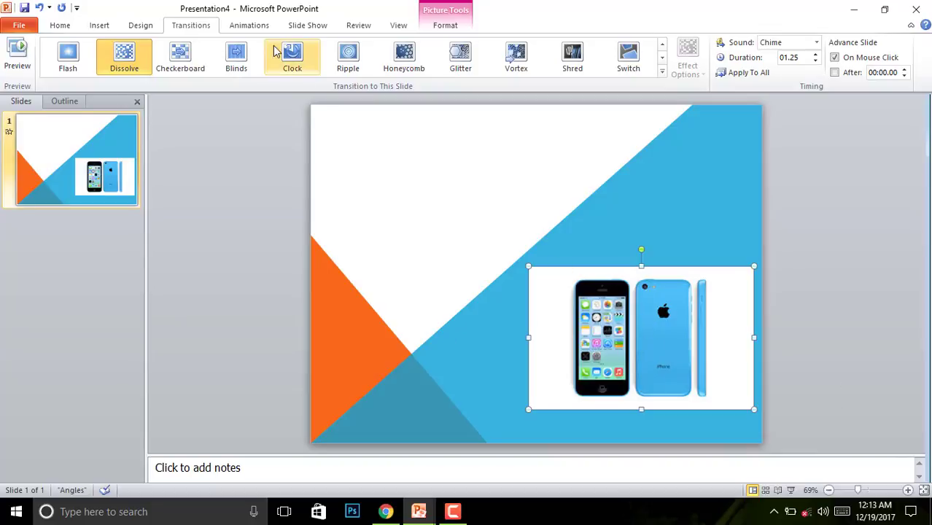
click(258, 29)
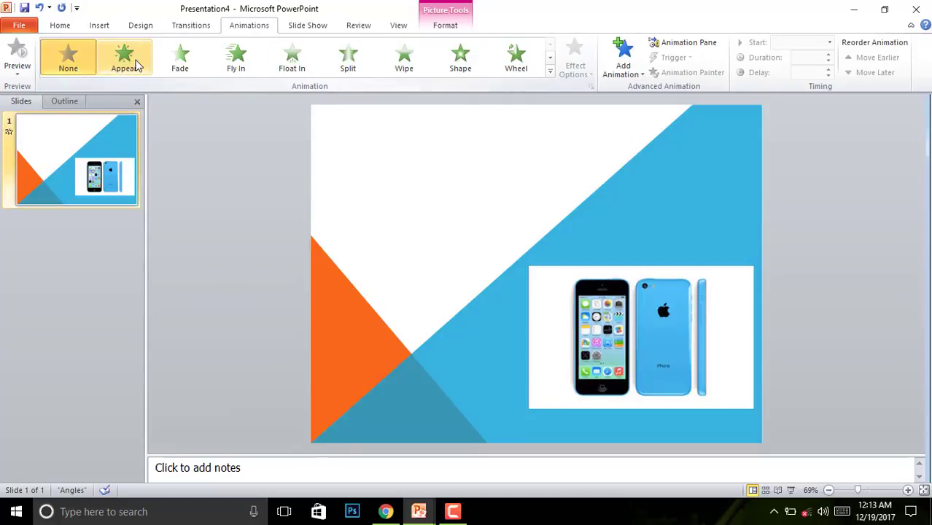
click(231, 62)
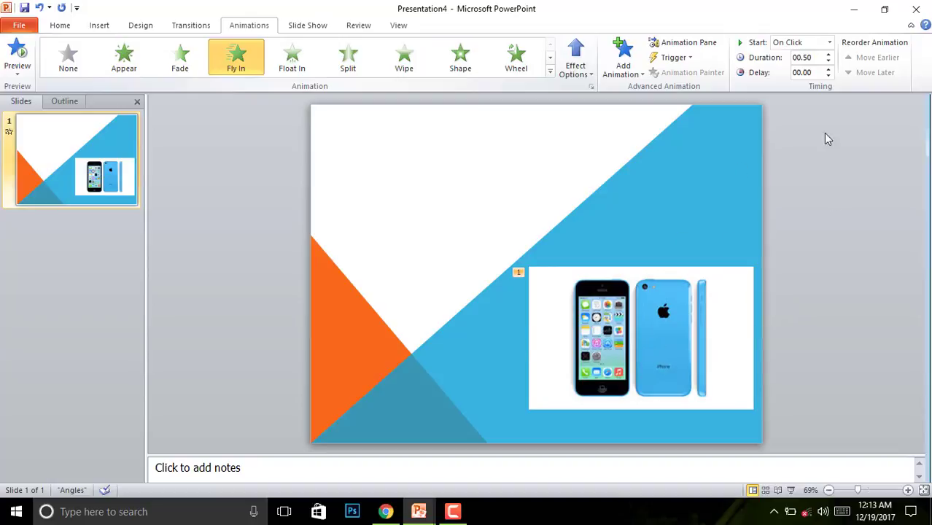
- Show the Animation Pane and preview the phone picture's fly-in in a slide show
click(688, 45)
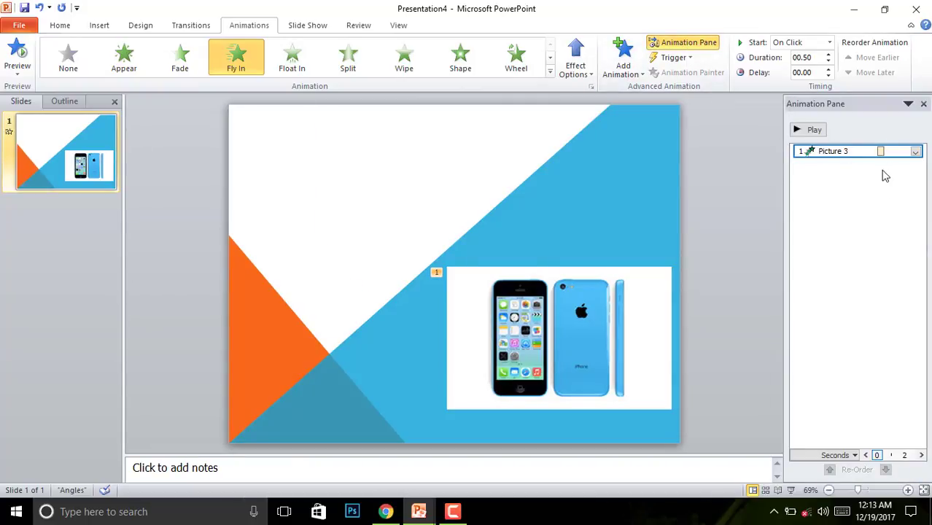
click(915, 151)
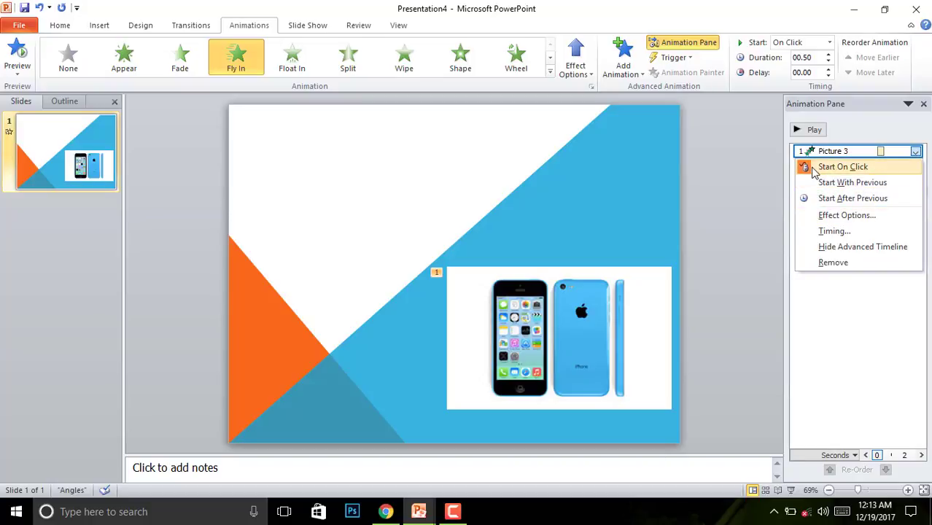
click(737, 255)
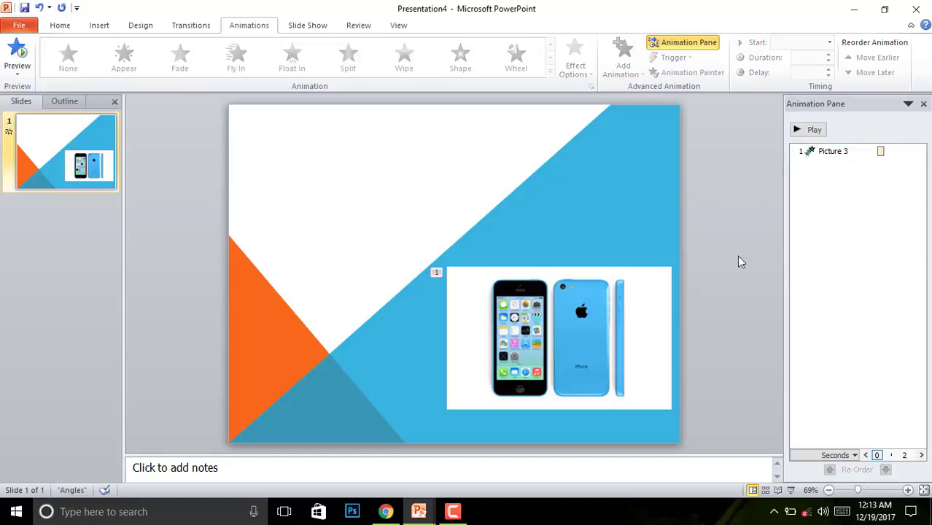
click(793, 490)
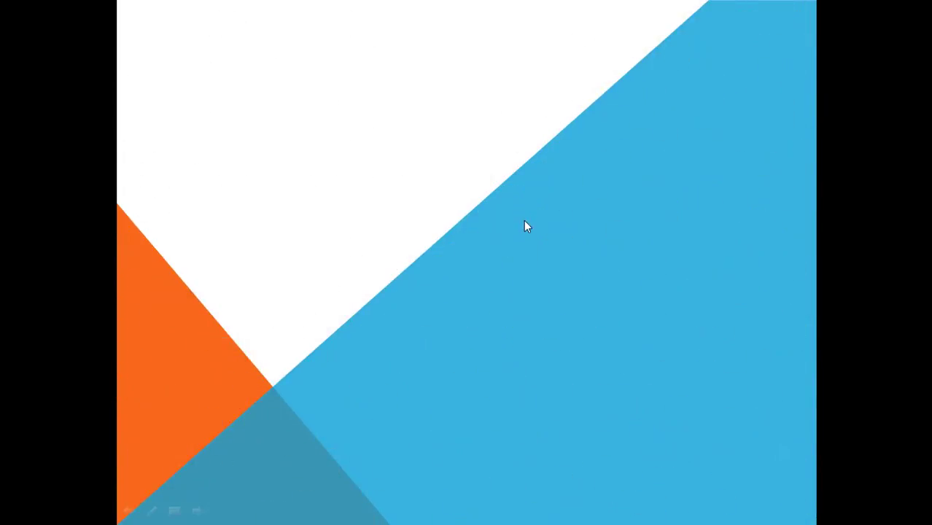
click(423, 267)
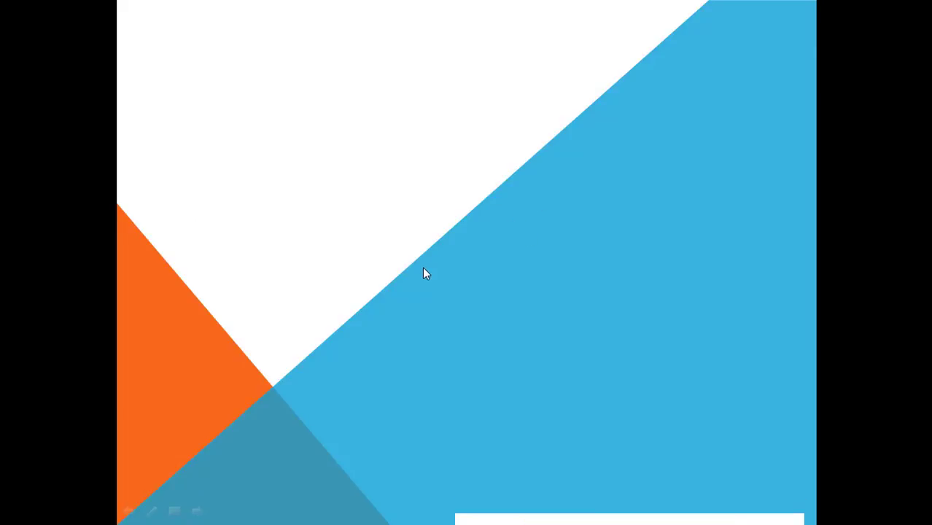
right_click(679, 254)
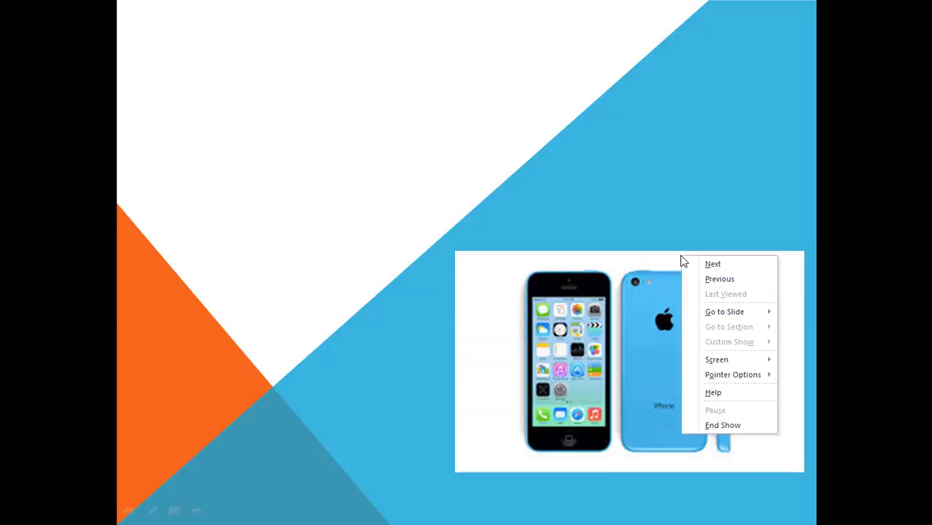
click(752, 427)
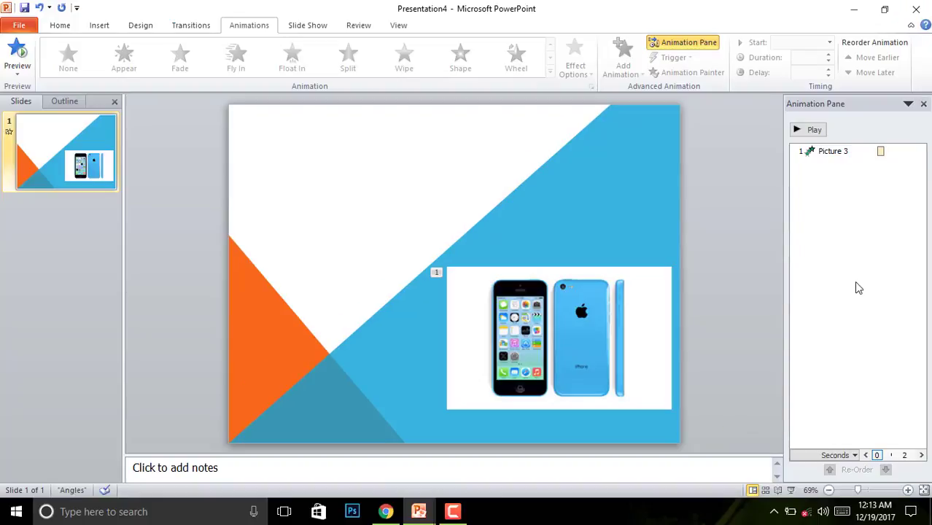
- Set the Picture 3 Fly In animation to start After Previous
click(900, 152)
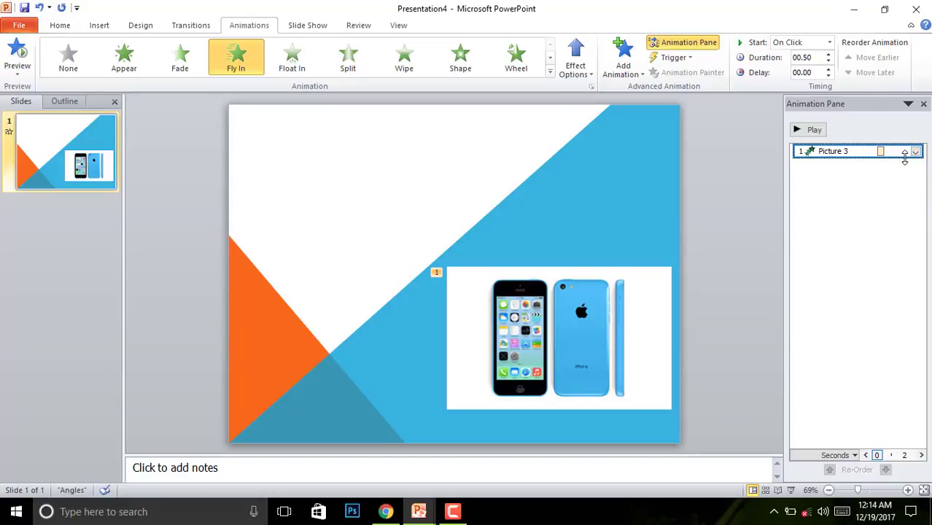
click(916, 152)
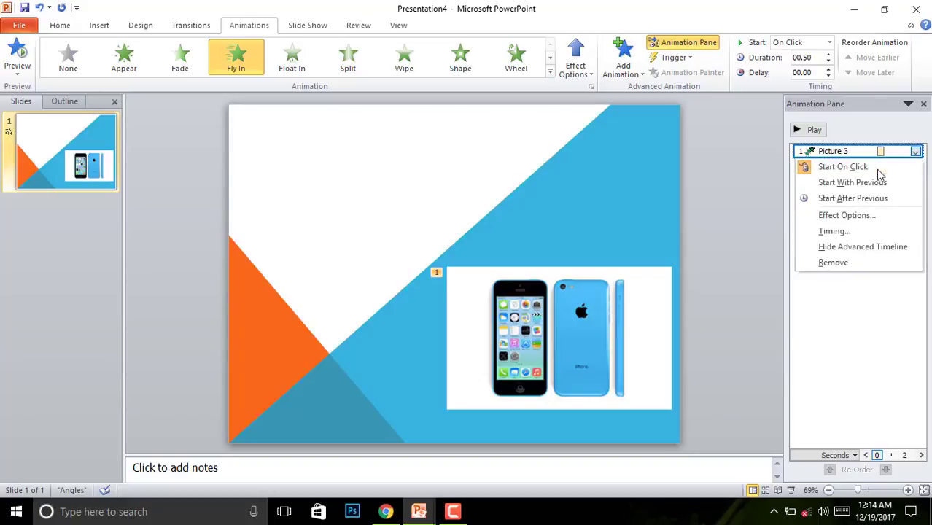
click(852, 199)
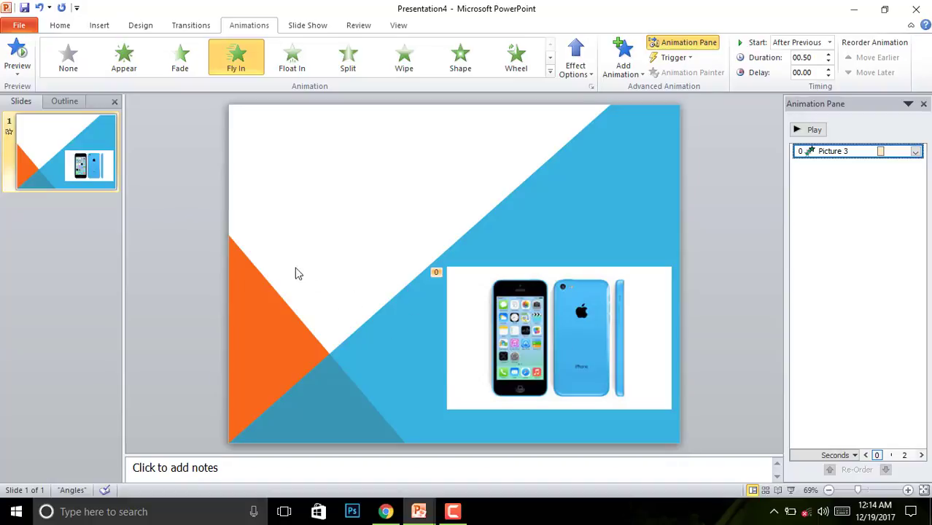
- Draw a text box near the top-left and type the opening iPhone heading line
click(100, 35)
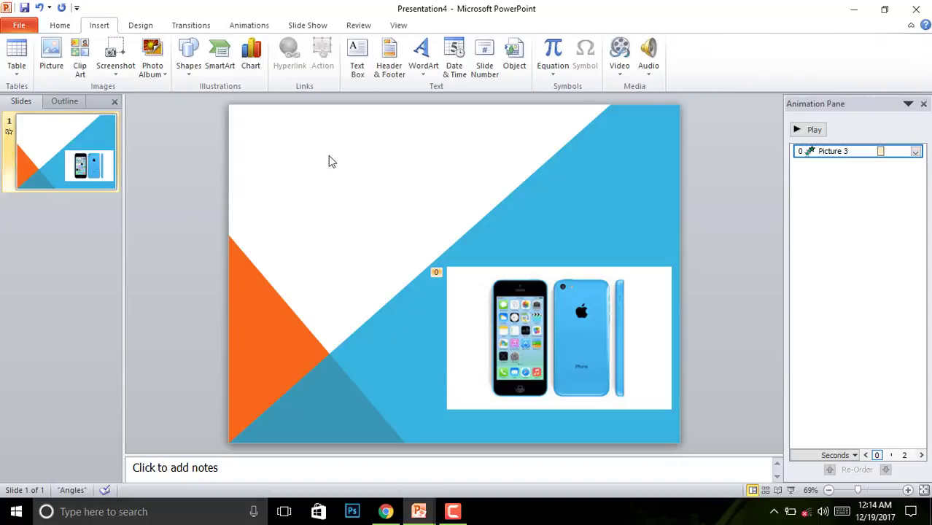
click(357, 69)
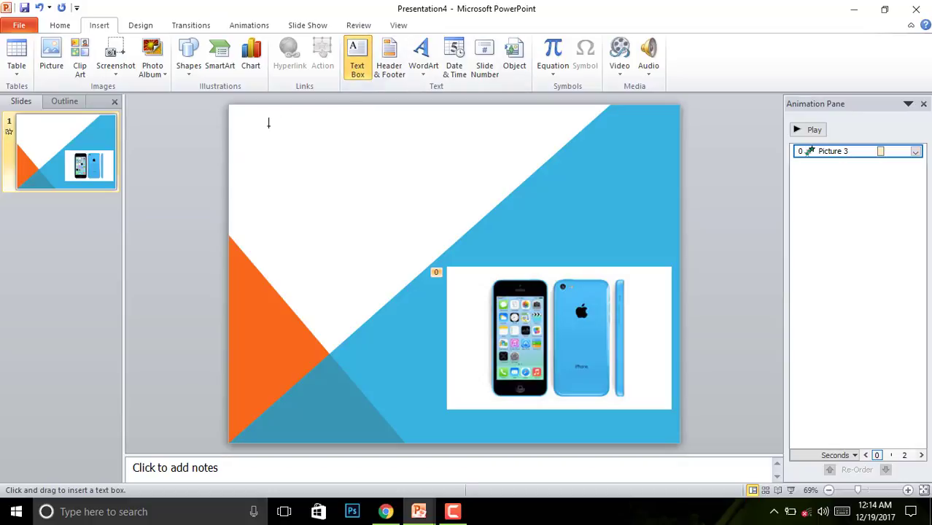
mouse_move(255, 124)
mouse_down()
mouse_move(445, 163)
mouse_move(587, 151)
mouse_up()
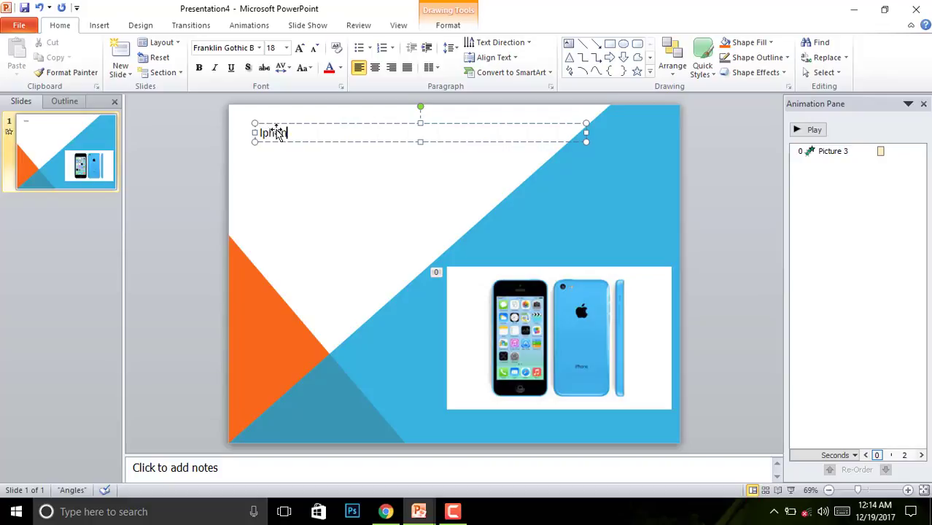
text(Iphone is one of the best phone in t)
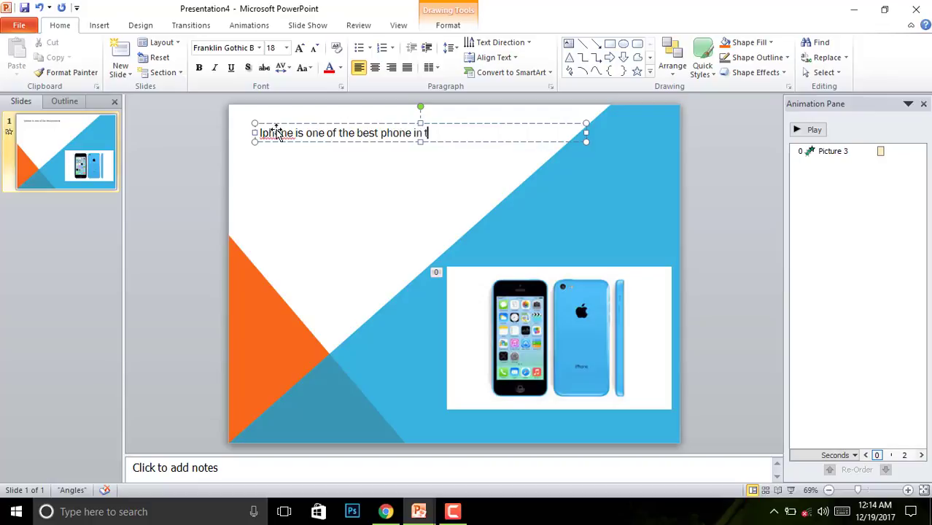
text(he word)
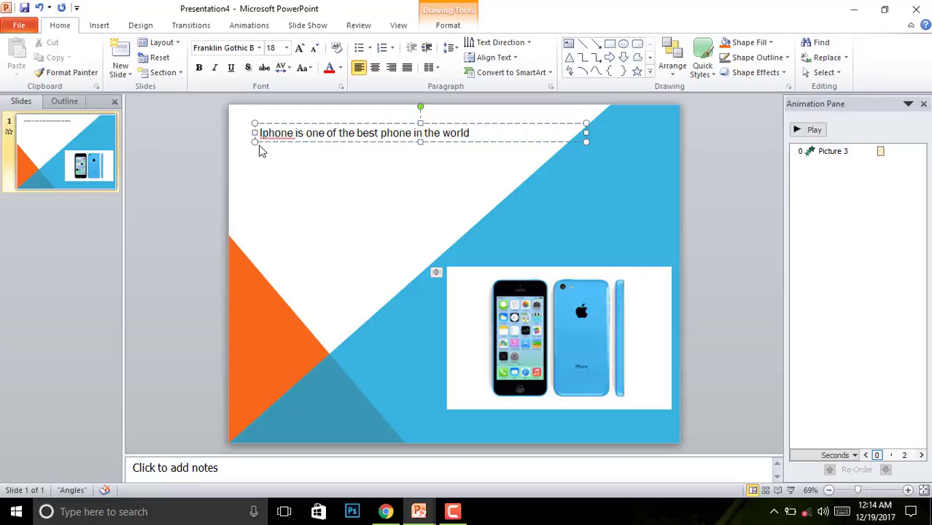
click(250, 167)
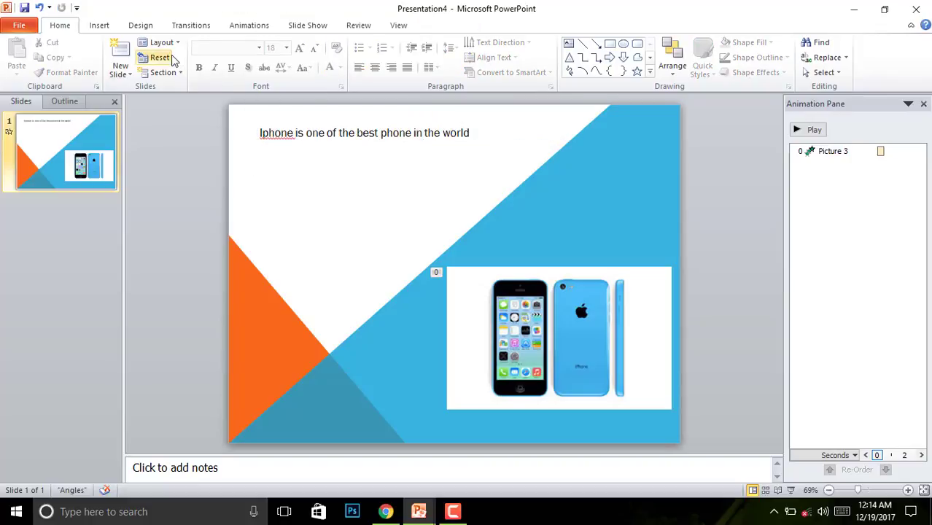
- Add a text box below it reading 'Configuration Of iPhone X'
click(103, 29)
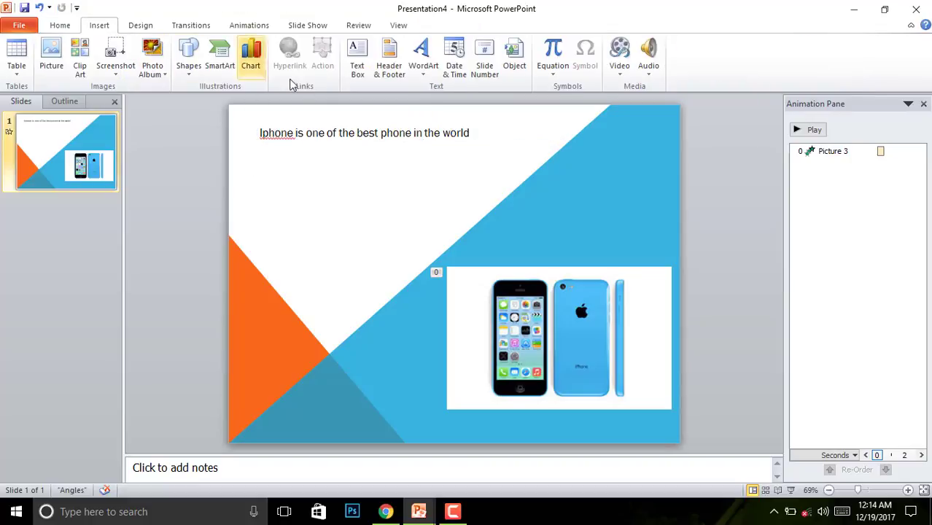
click(357, 66)
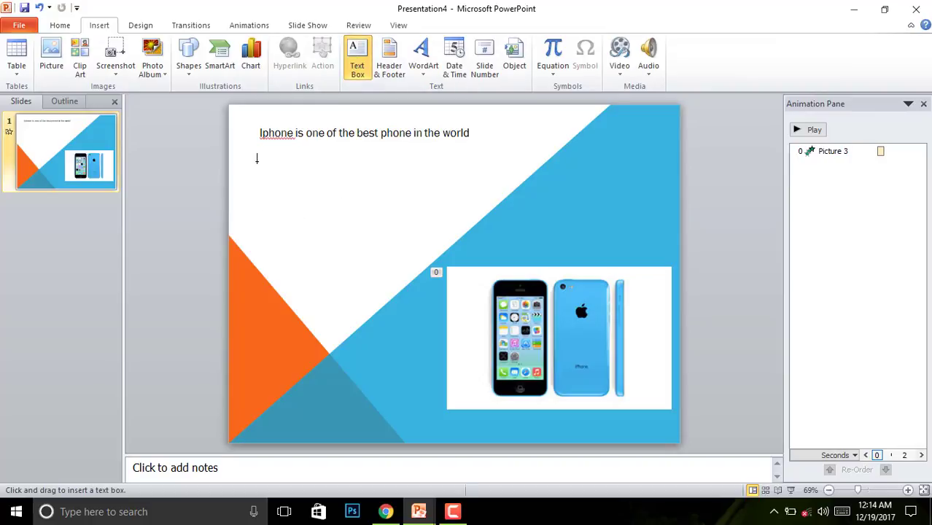
drag(256, 160, 514, 181)
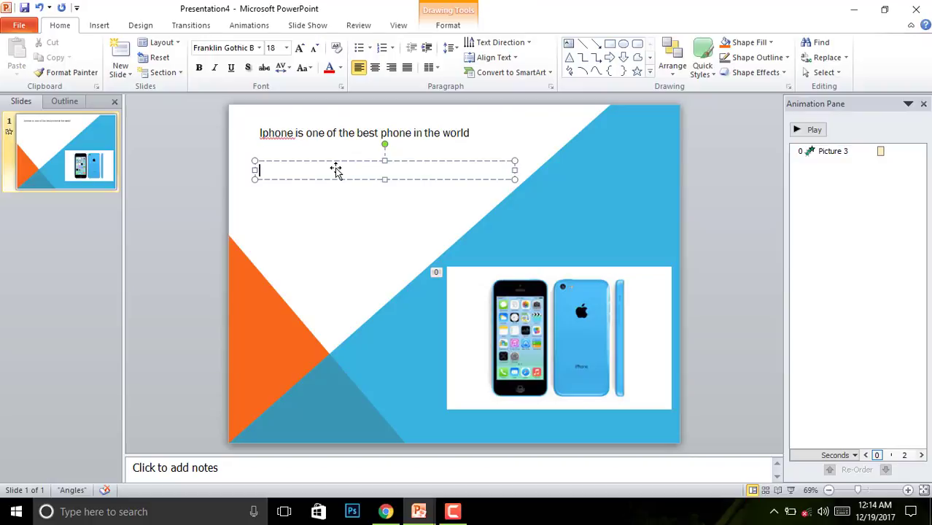
text(O)
text(onfigur)
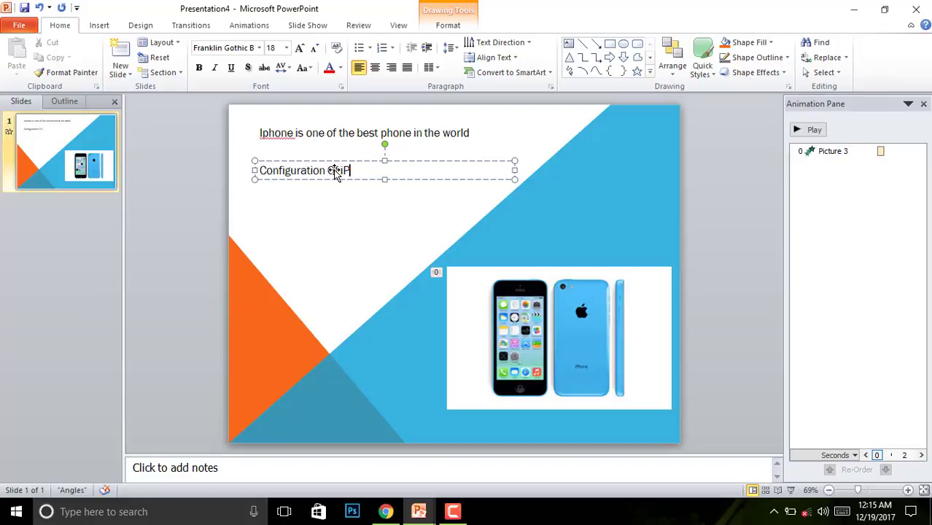
text(one X)
click(349, 213)
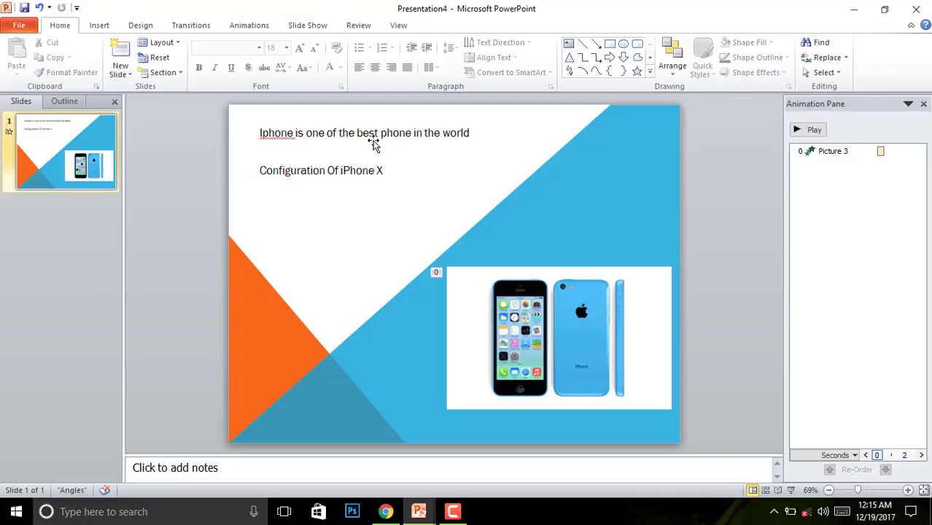
- Add a text box below the configuration line reading '1. Best Camera'
click(97, 25)
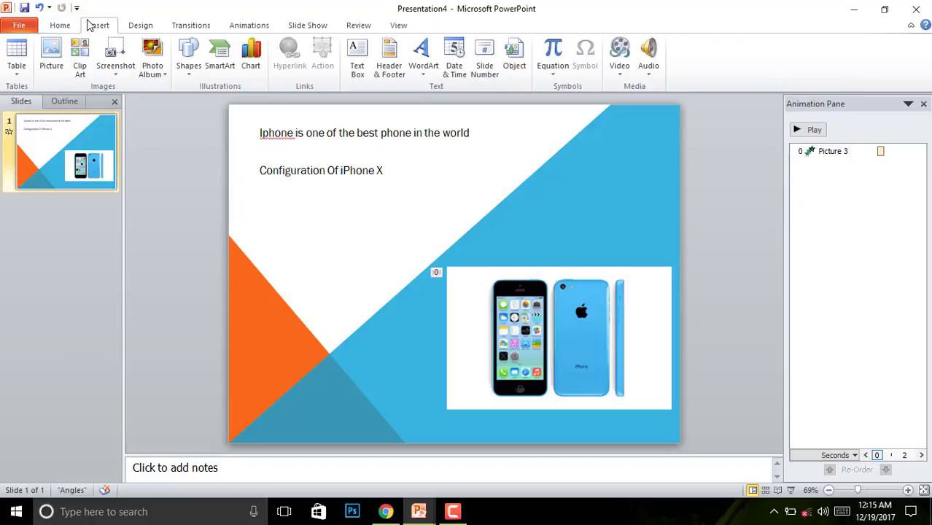
click(367, 64)
mouse_move(258, 199)
mouse_down()
mouse_move(346, 225)
mouse_move(428, 227)
mouse_up()
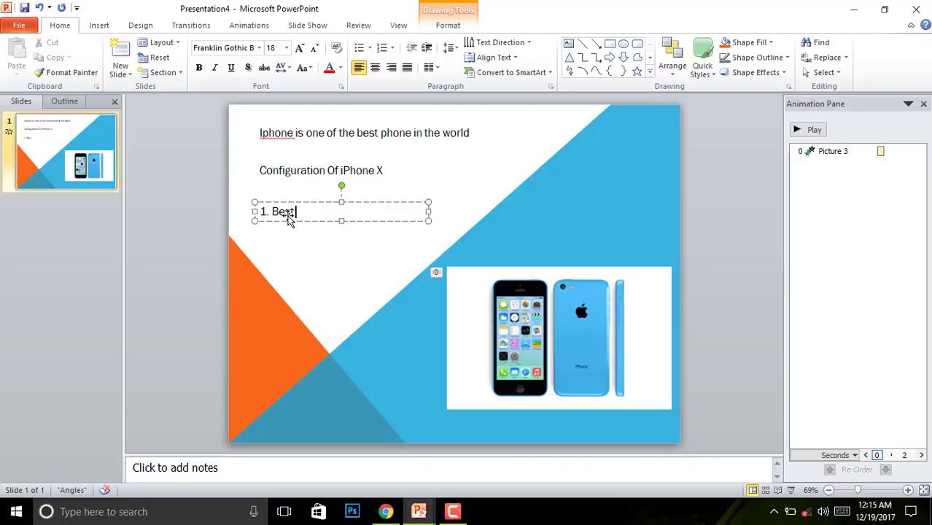
text(1. Best Camera)
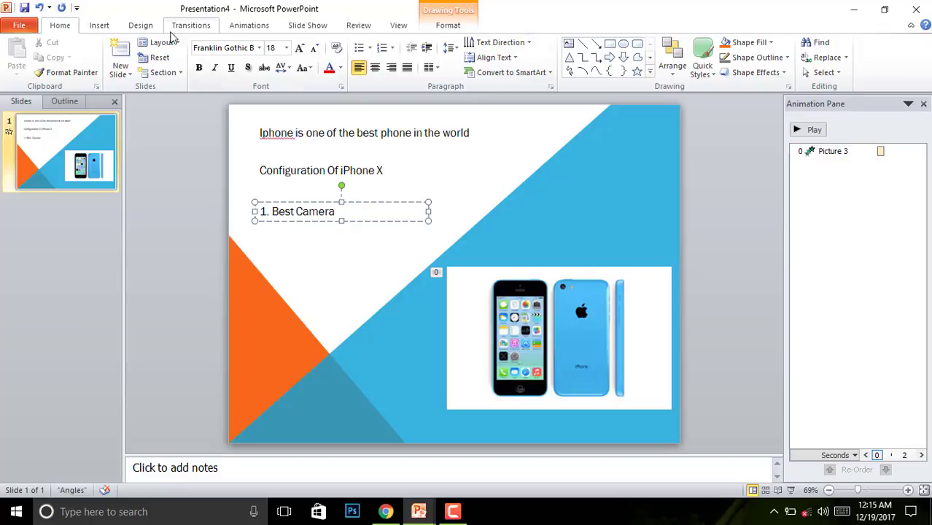
- Add the remaining numbered lines through '6. Nice Phone' and select the phone picture
click(109, 27)
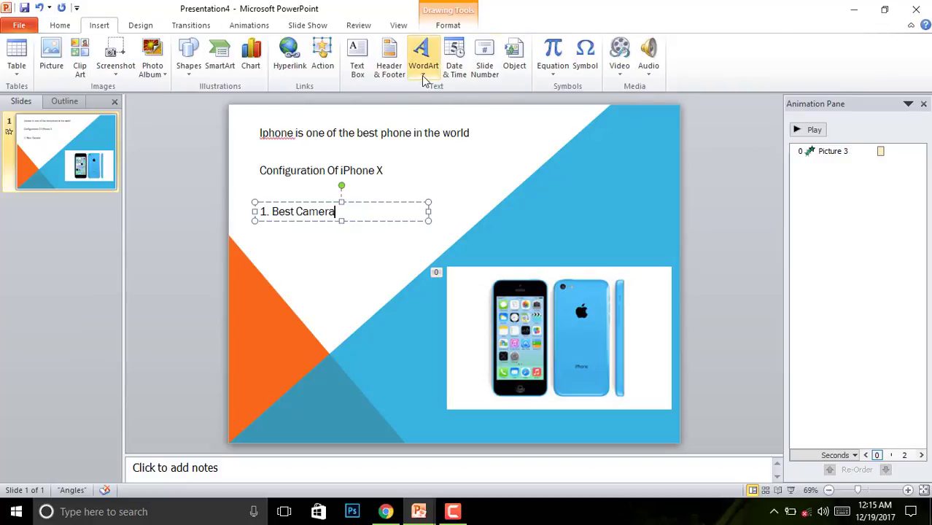
click(356, 58)
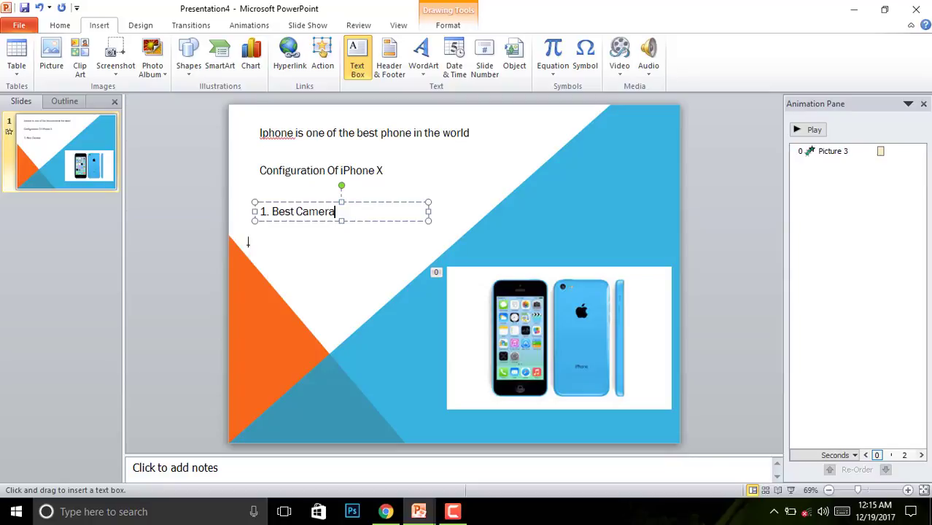
drag(258, 238, 430, 269)
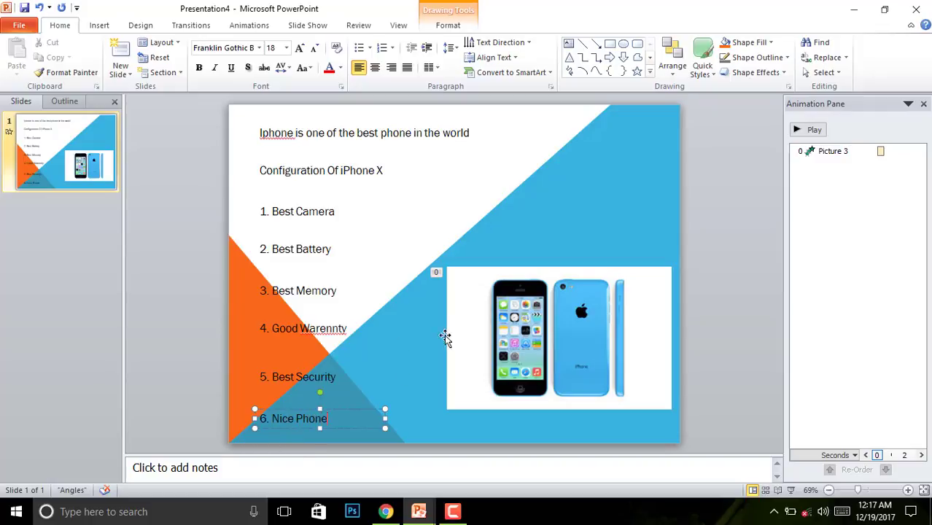
click(338, 442)
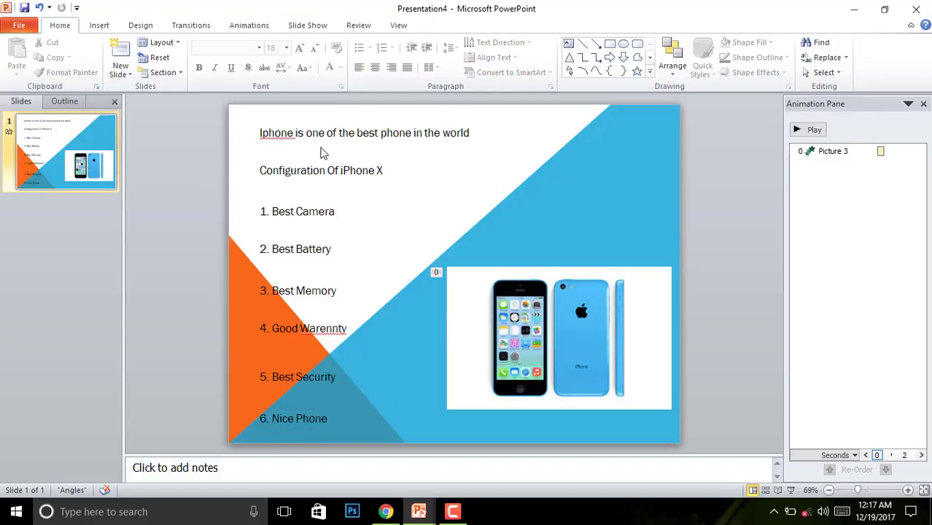
click(509, 339)
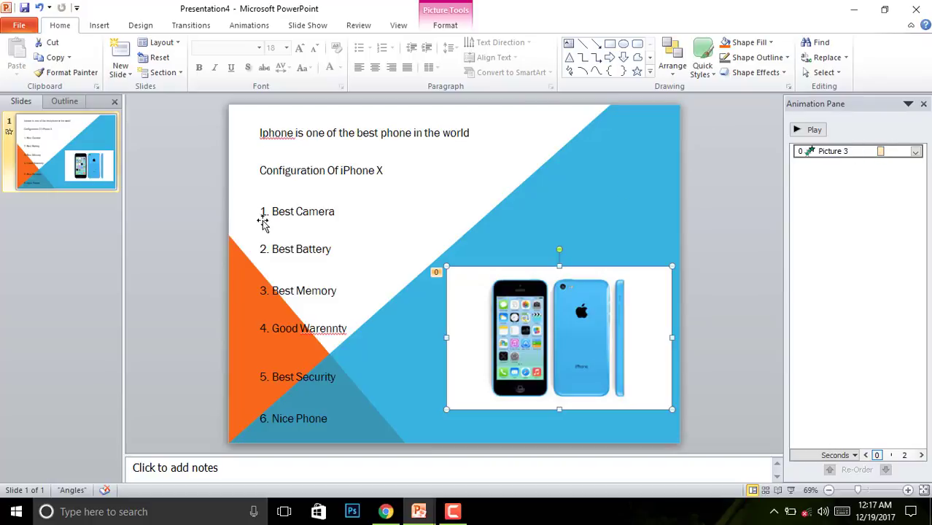
click(792, 490)
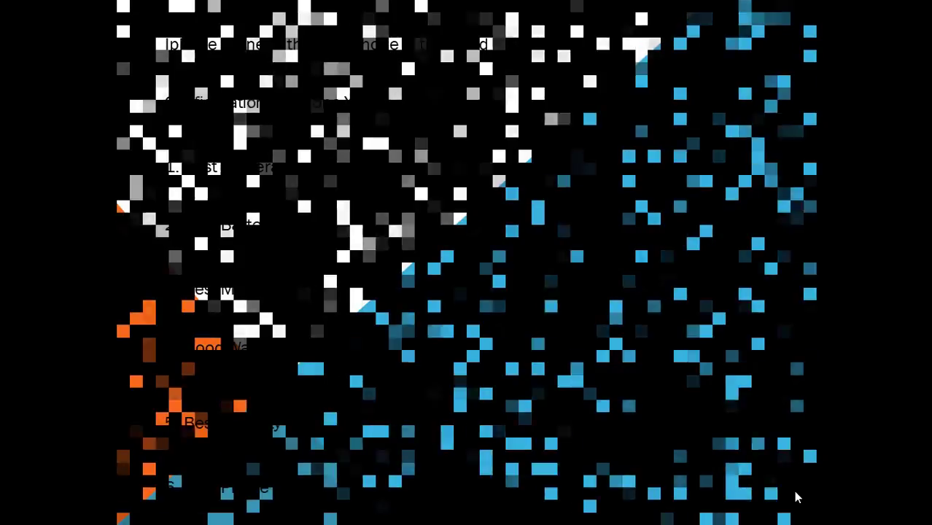
click(795, 493)
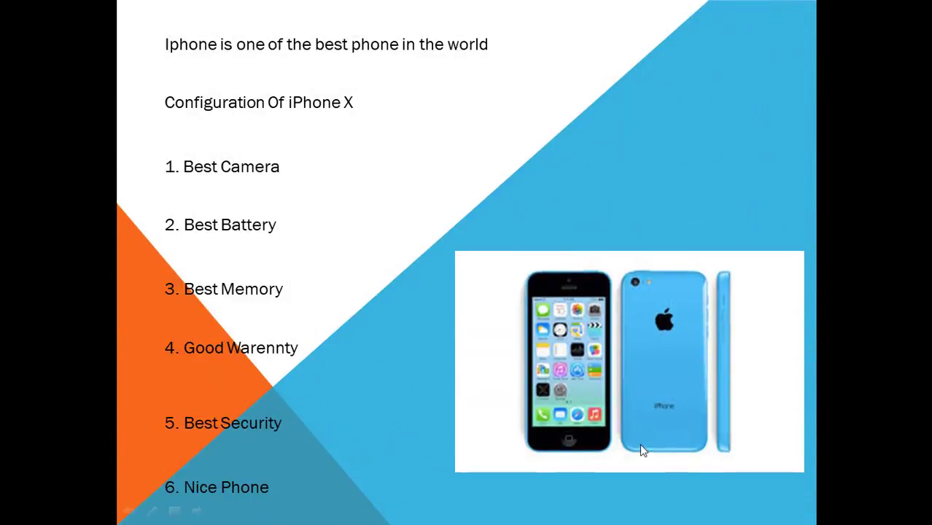
right_click(663, 185)
click(727, 349)
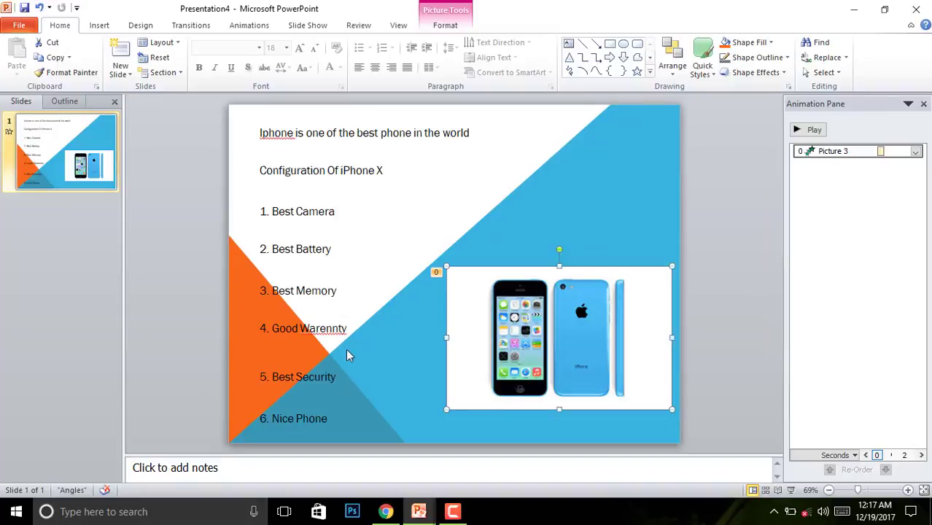
- Give the opening and Configuration lines Split animations and 1. Best Camera a Wipe
click(308, 132)
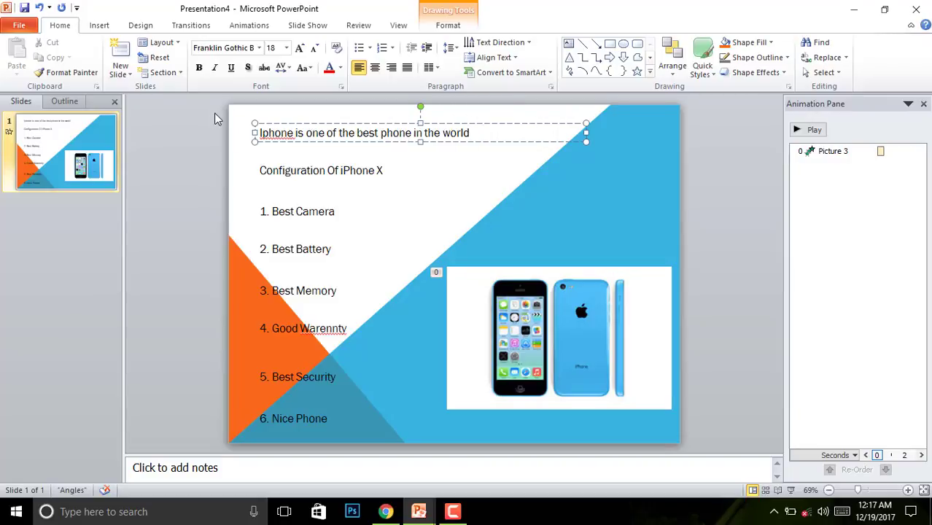
click(174, 26)
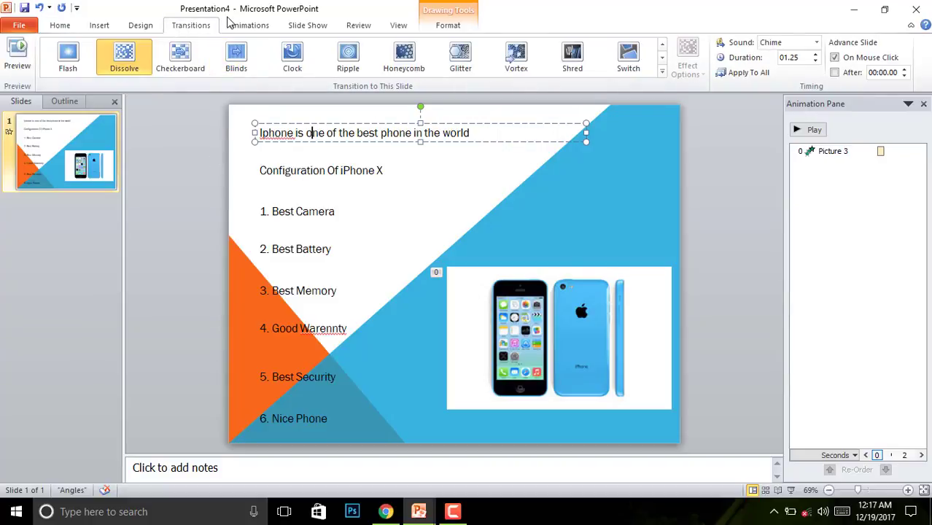
click(231, 29)
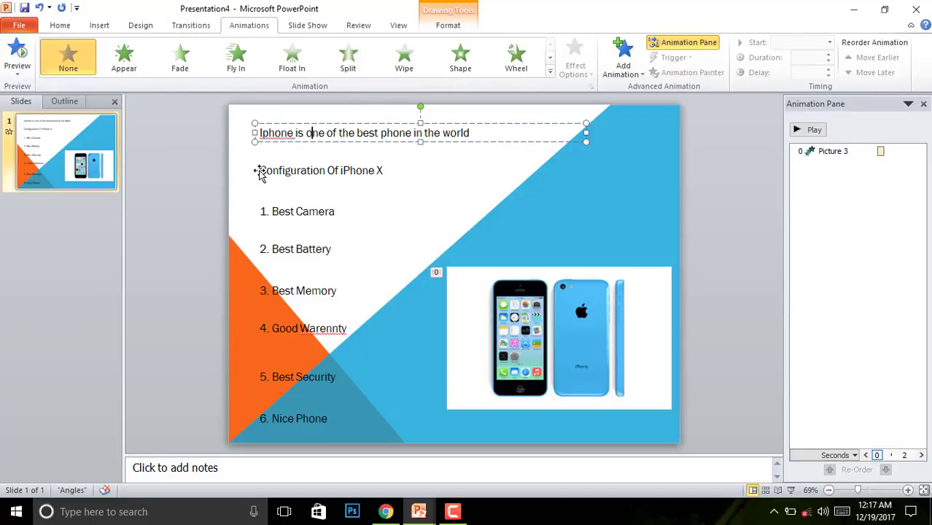
click(348, 60)
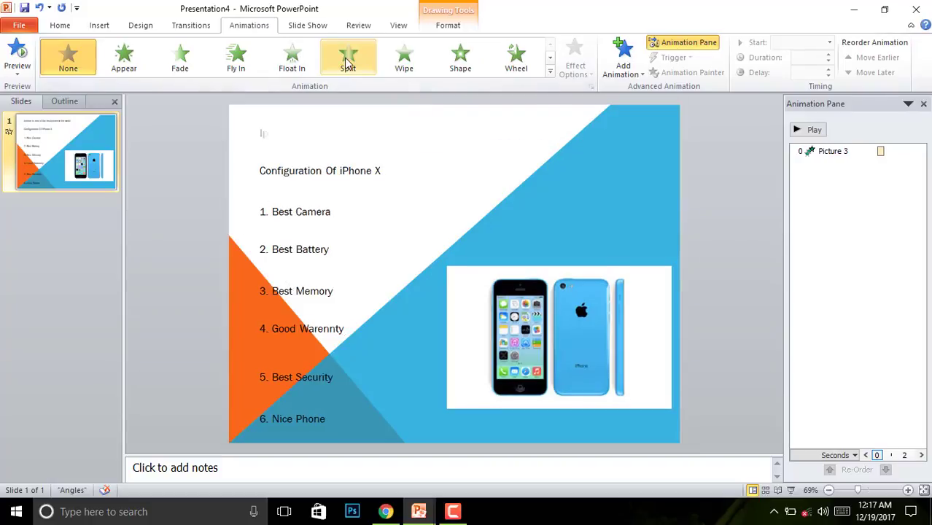
click(321, 169)
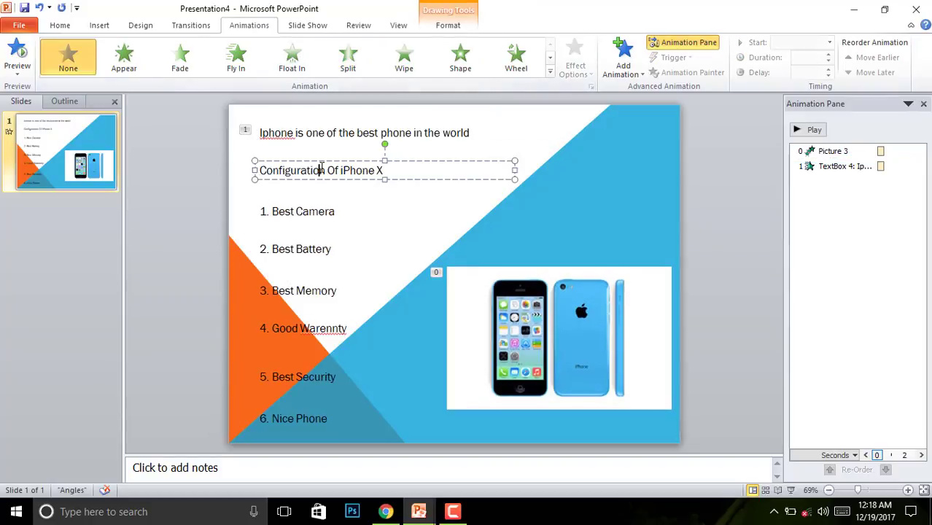
click(351, 73)
click(330, 212)
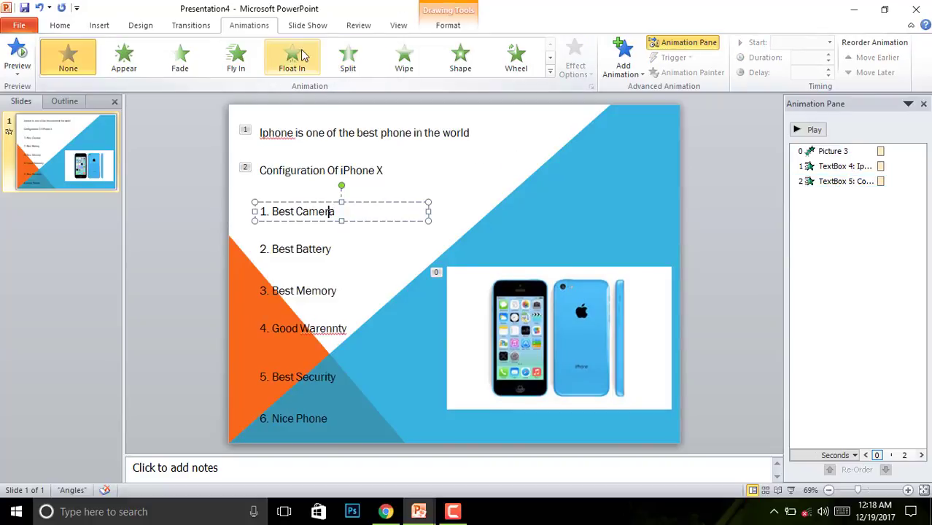
click(400, 62)
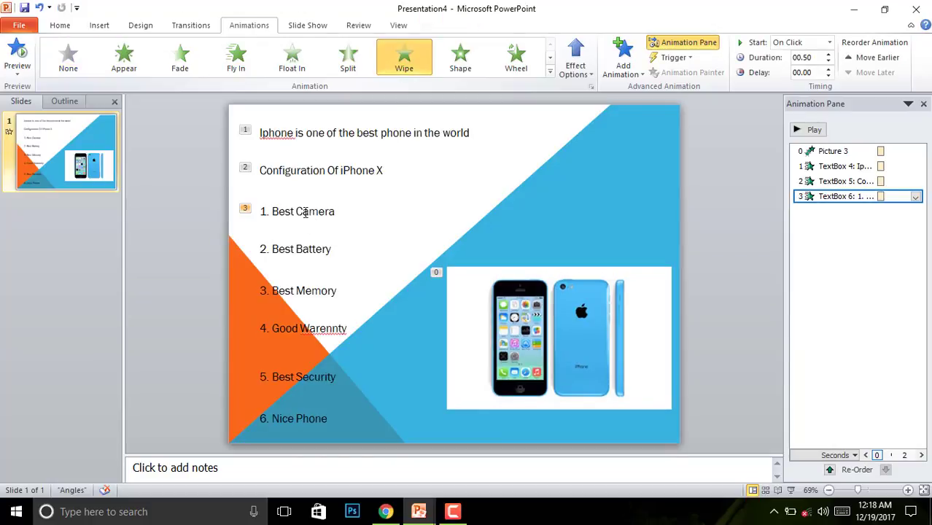
- Animate 2. Best Battery with Float In and lines 3 through 6 with Fly In
click(306, 252)
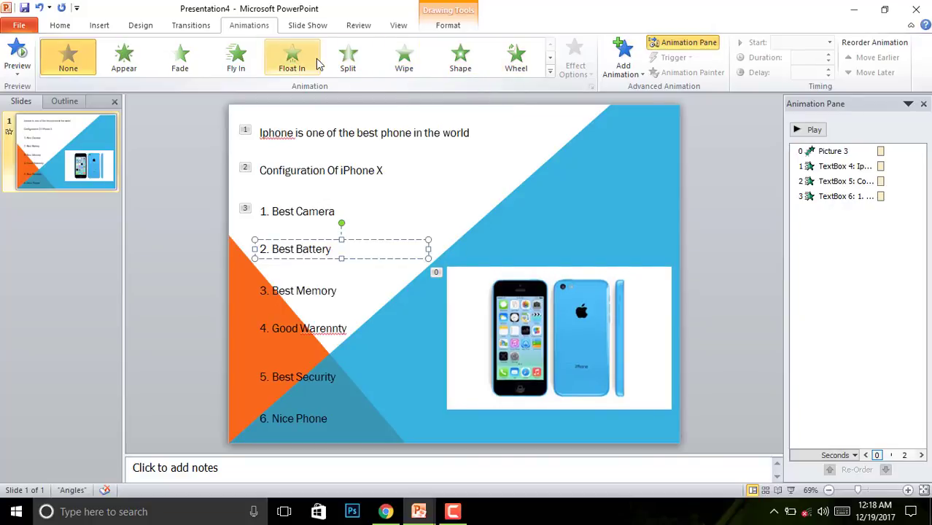
click(291, 57)
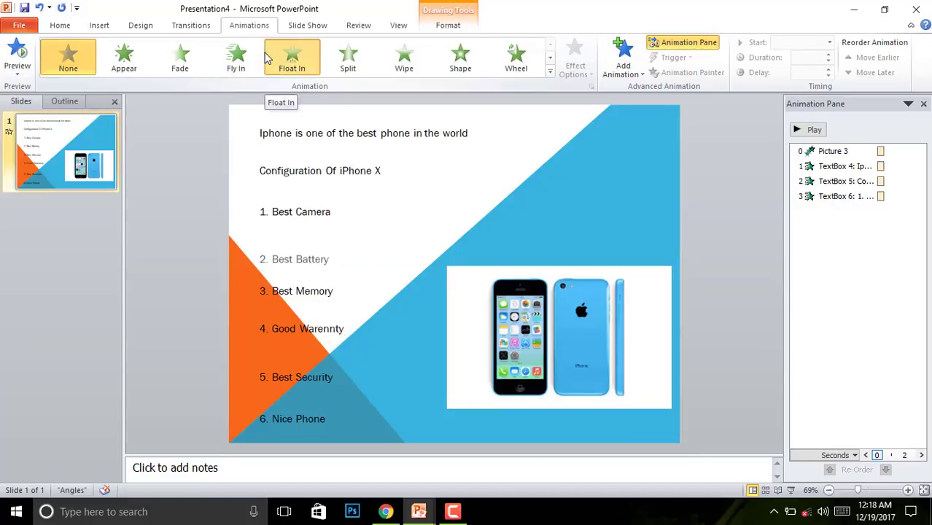
click(296, 291)
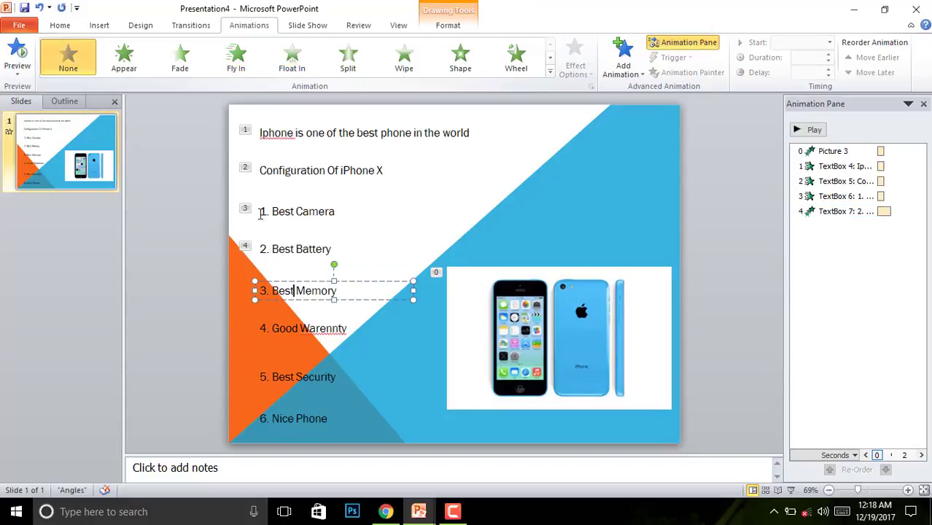
click(239, 64)
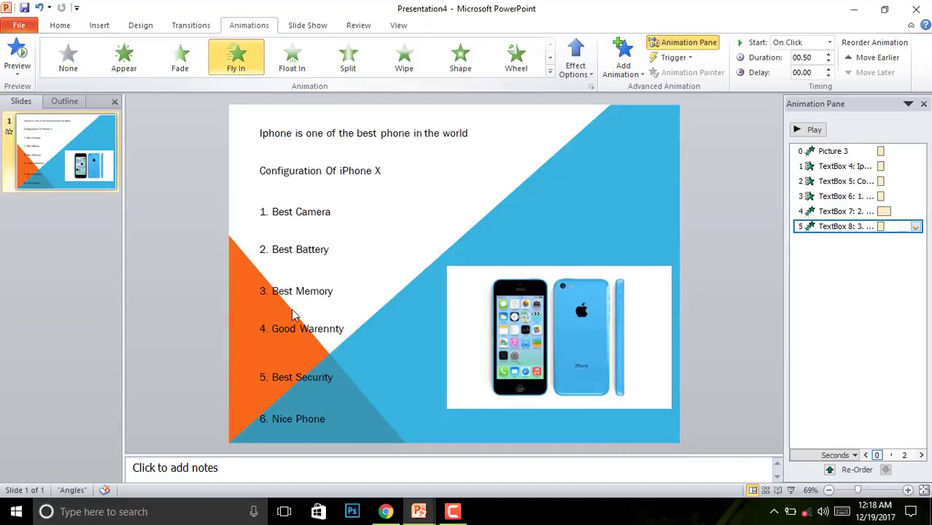
click(308, 330)
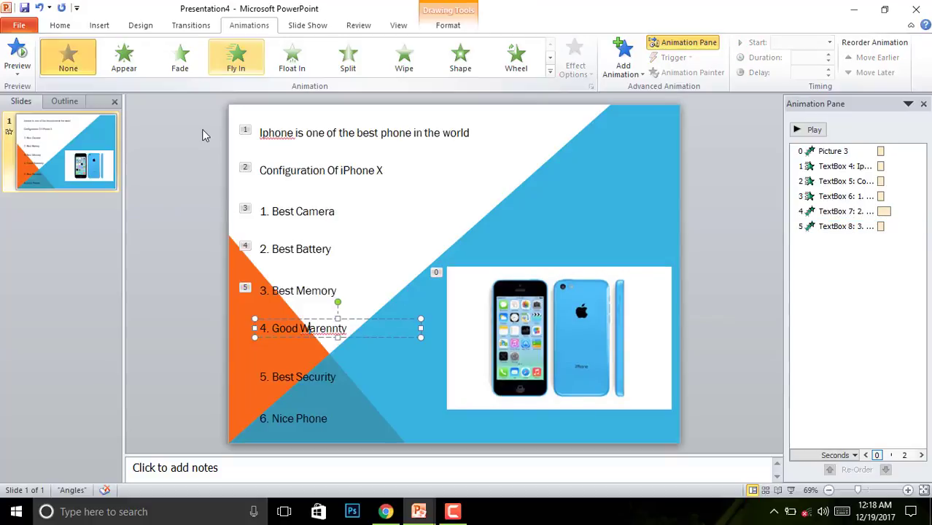
click(222, 64)
click(298, 377)
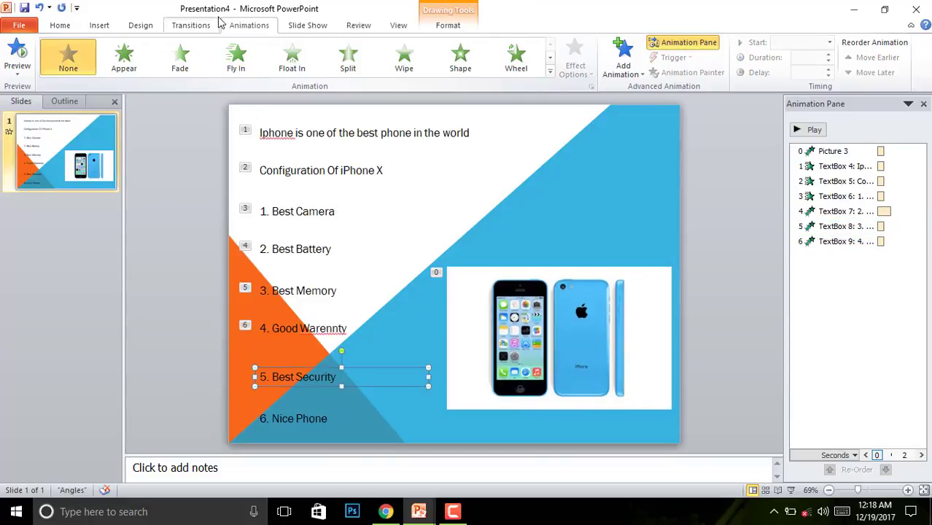
click(235, 59)
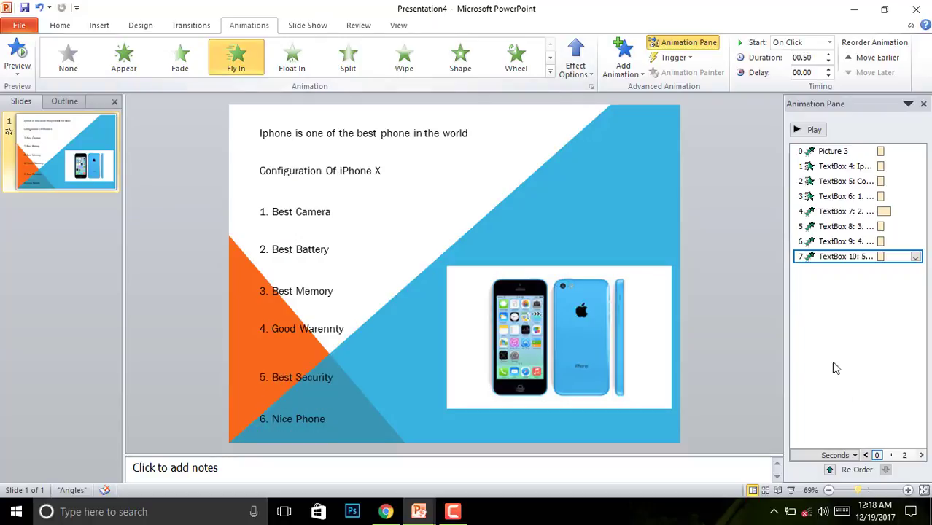
click(293, 414)
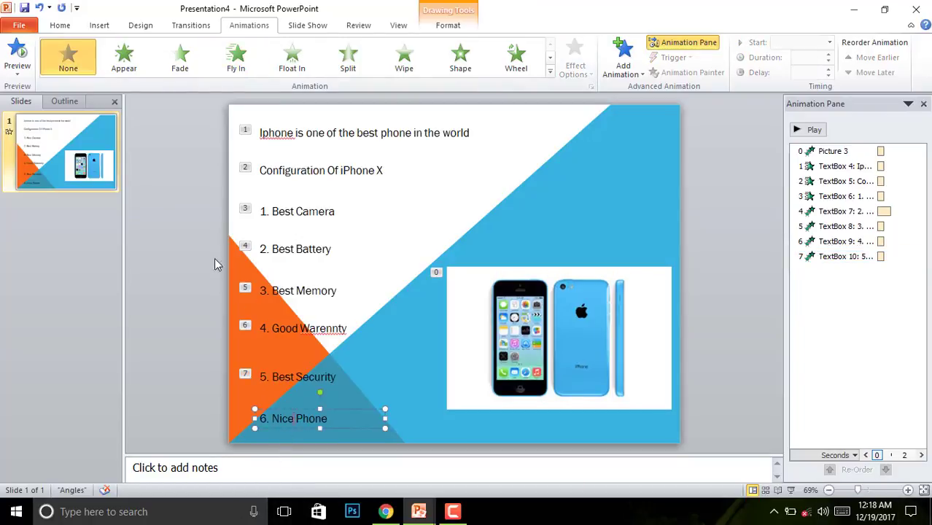
click(235, 65)
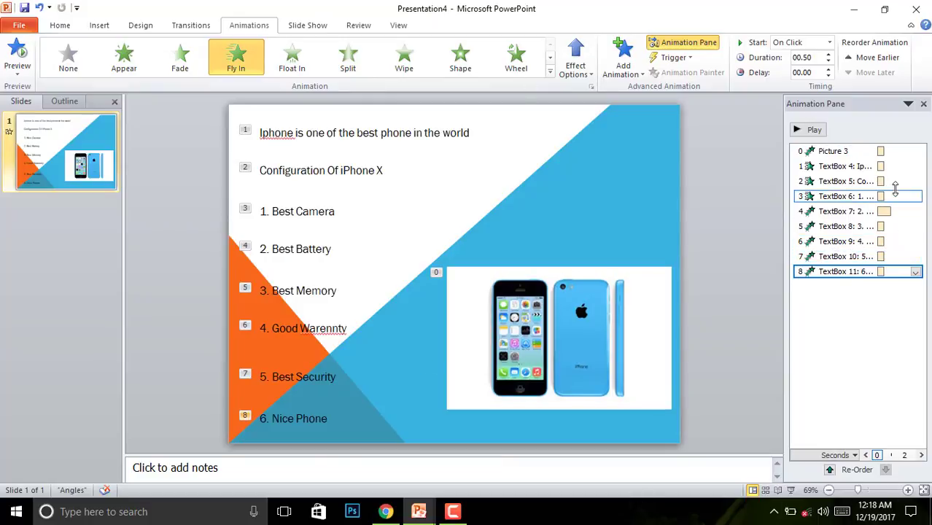
- Inspect the first text animation's start timing in the Animation Pane, leaving it unchanged
click(892, 168)
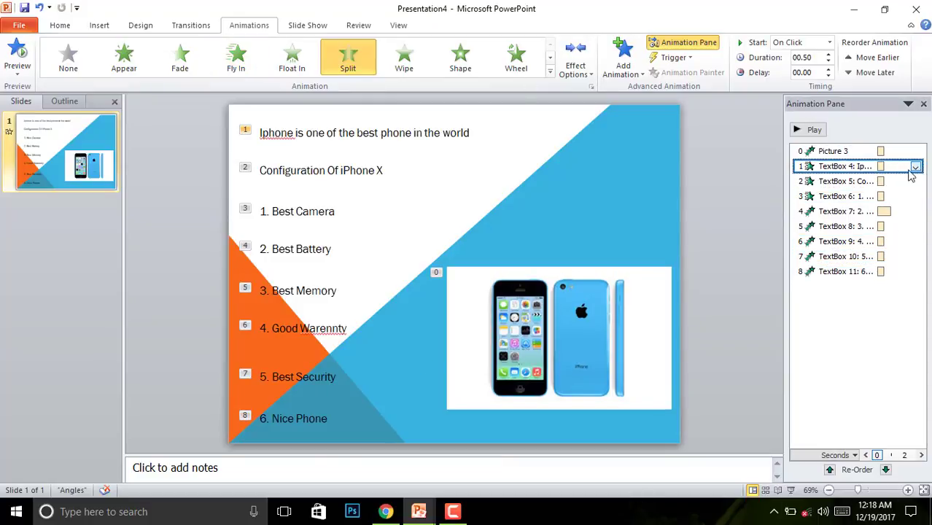
click(916, 168)
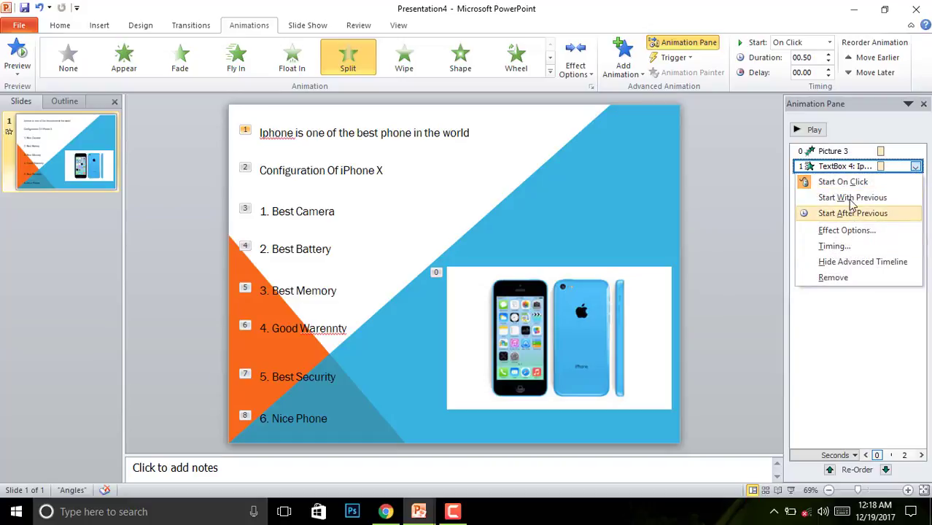
click(745, 299)
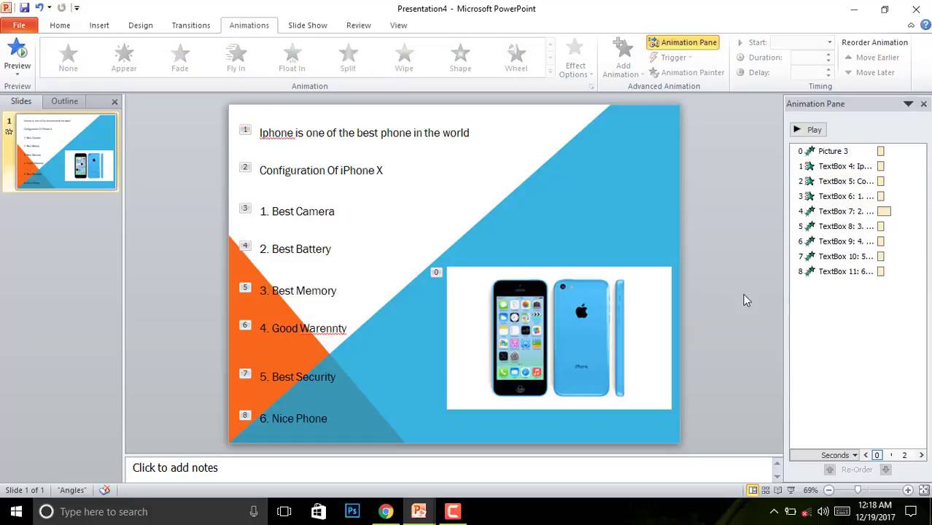
click(791, 490)
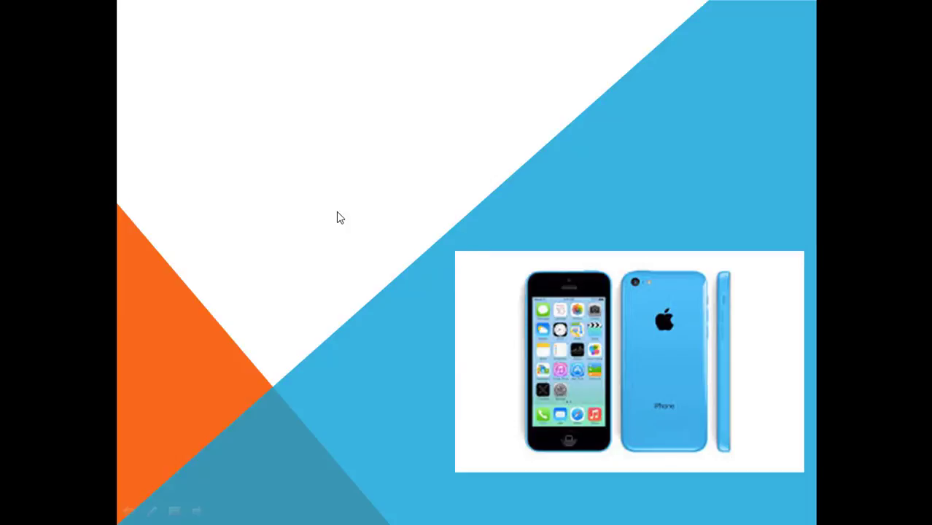
click(454, 172)
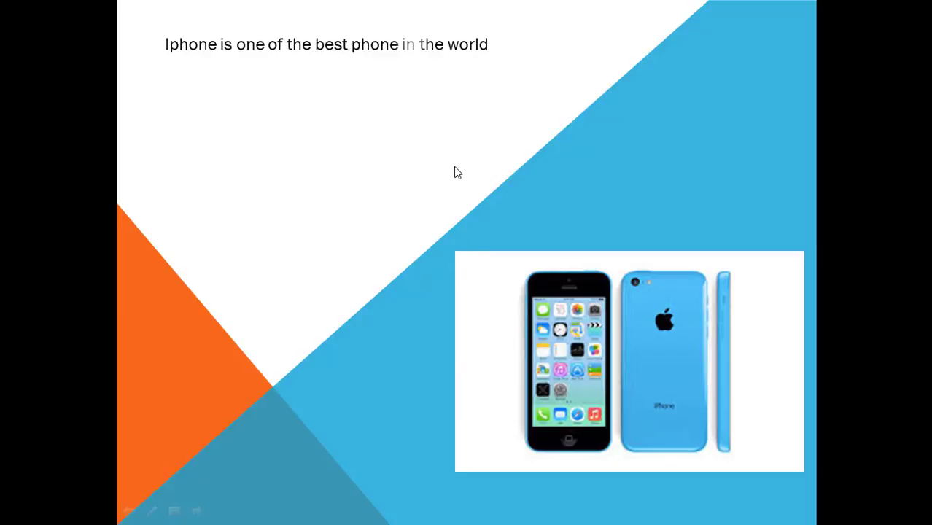
right_click(511, 191)
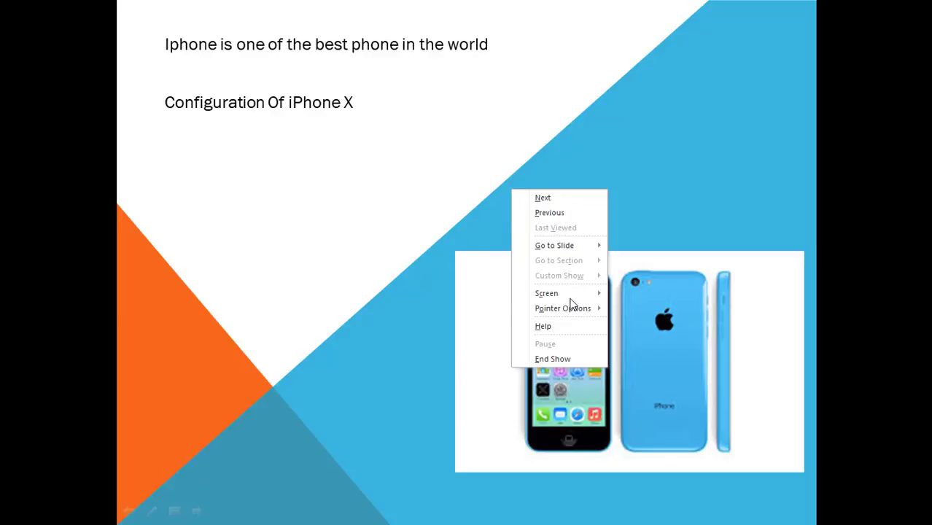
click(563, 357)
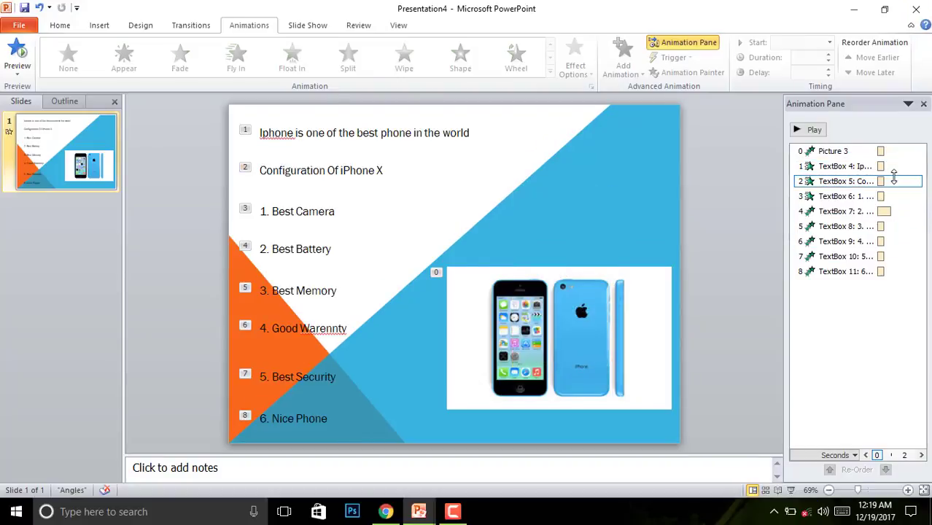
- Set the text animations, from Configuration Of iPhone X to 6. Nice Phone, to start After Previous
click(916, 184)
click(916, 182)
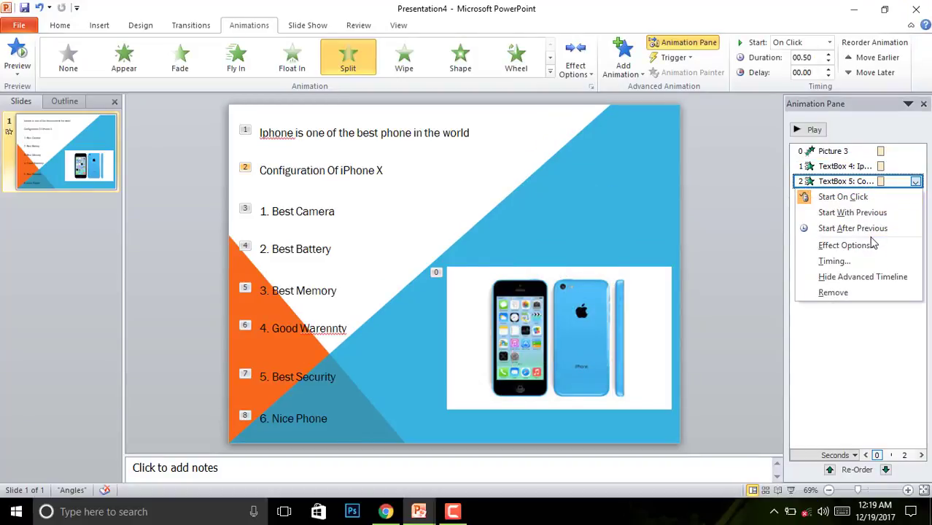
click(853, 229)
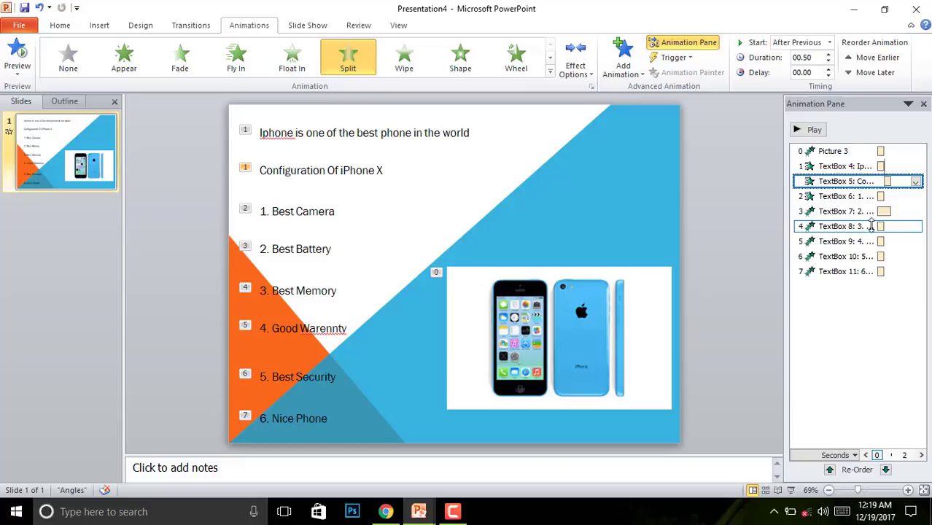
click(914, 197)
click(915, 272)
click(915, 272)
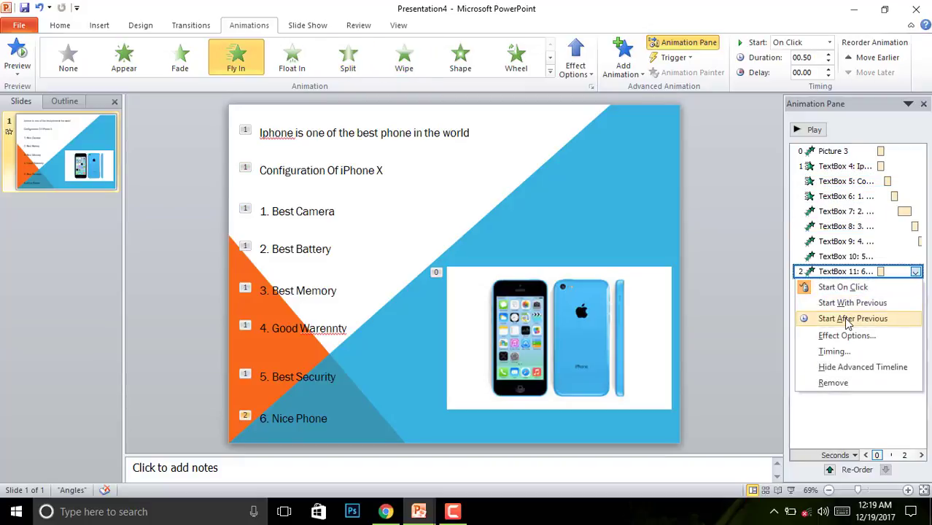
click(848, 317)
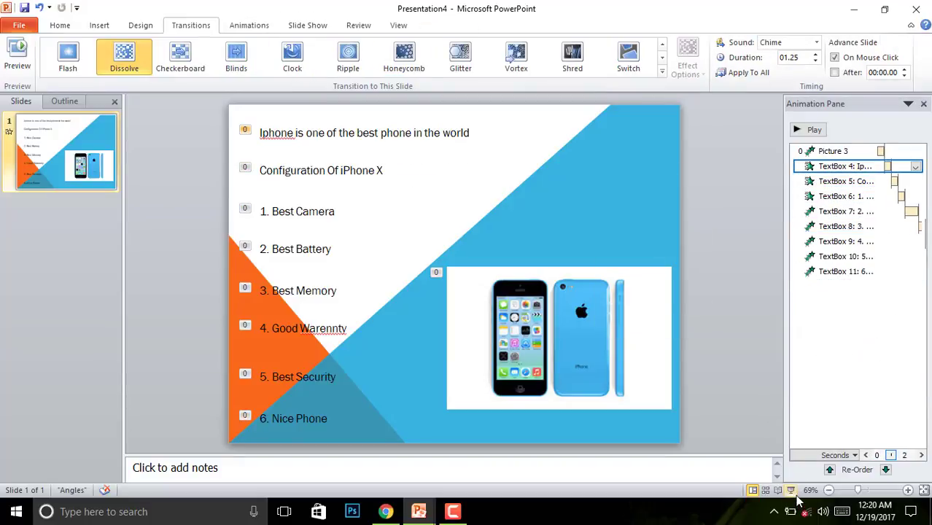
- Run the slide show to check the automatic animations, then end it
click(791, 491)
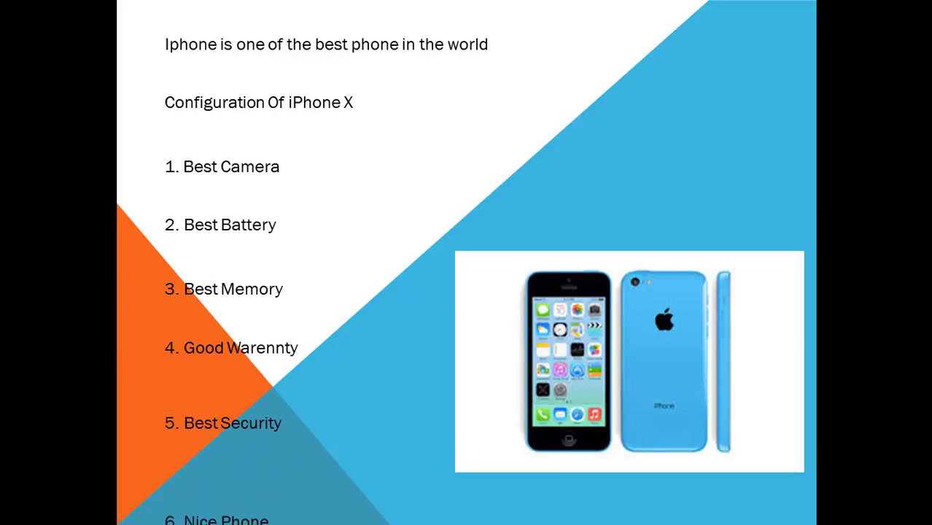
right_click(377, 178)
click(419, 346)
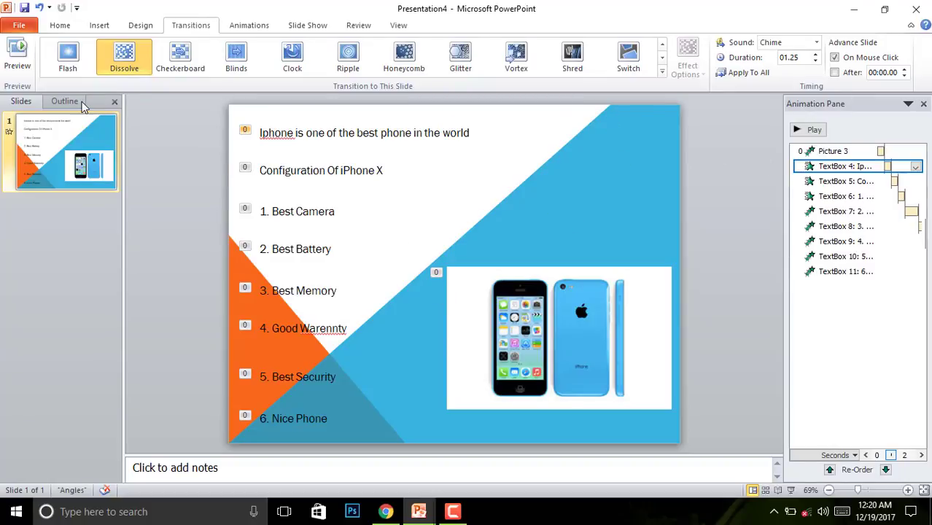
- Close Presentation4 and Presentation1 without saving, then relaunch PowerPoint 2010 from the Start menu
click(19, 26)
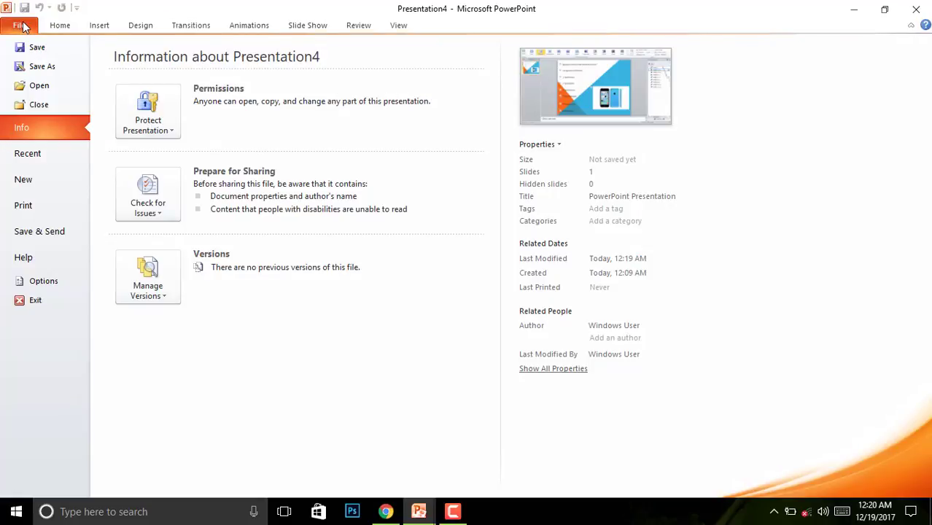
click(916, 8)
click(465, 281)
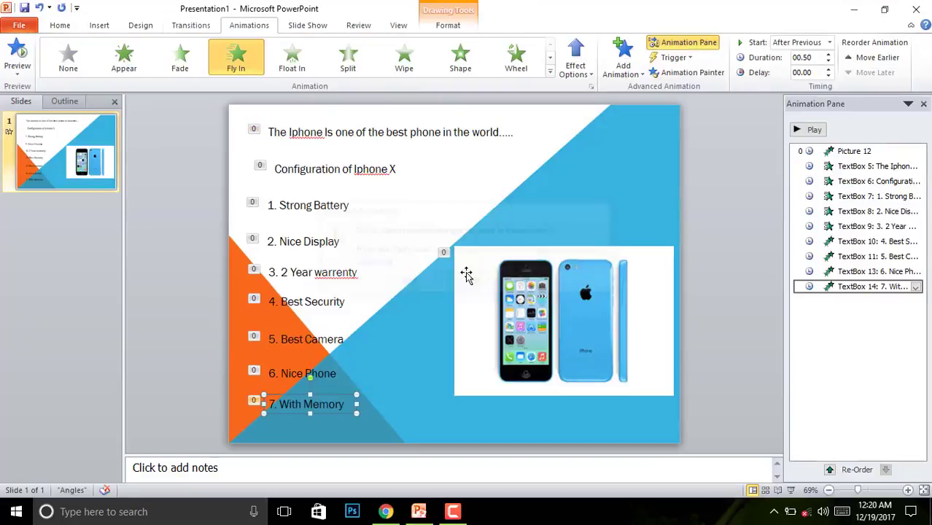
click(921, 8)
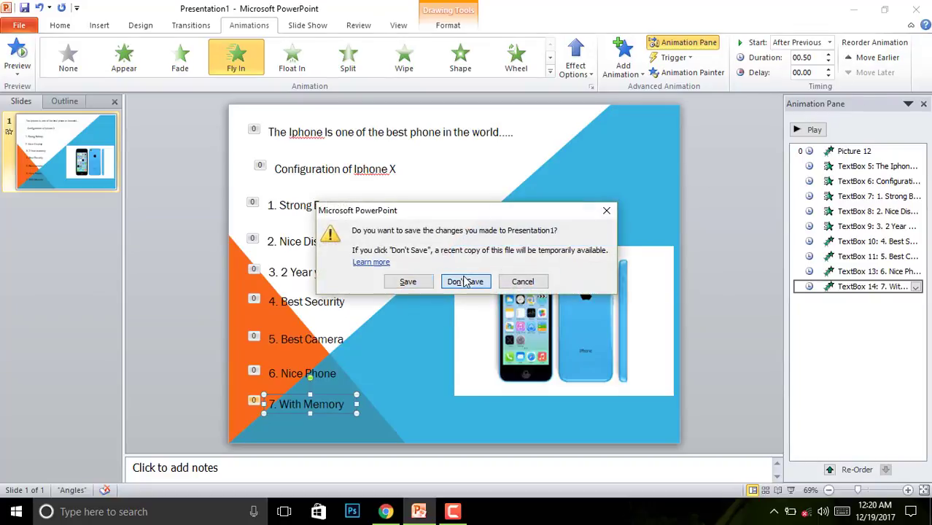
click(467, 281)
click(4, 509)
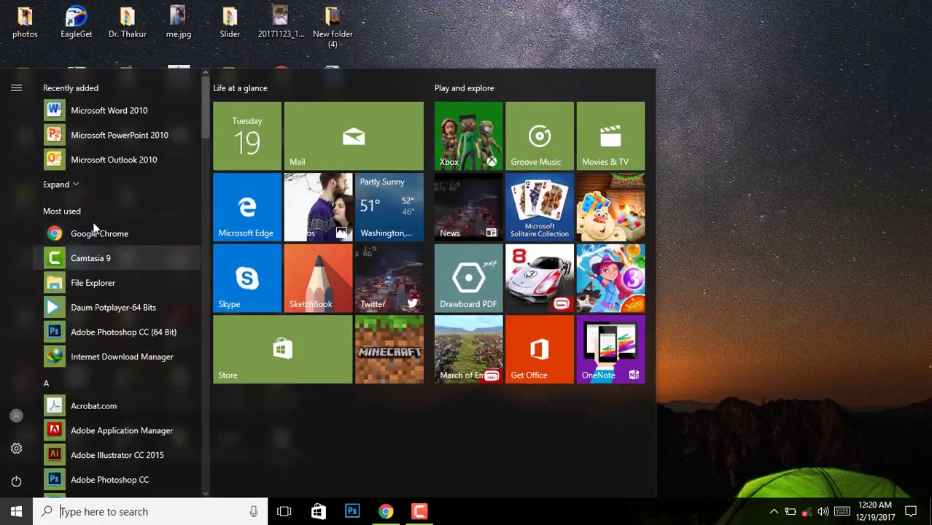
click(121, 137)
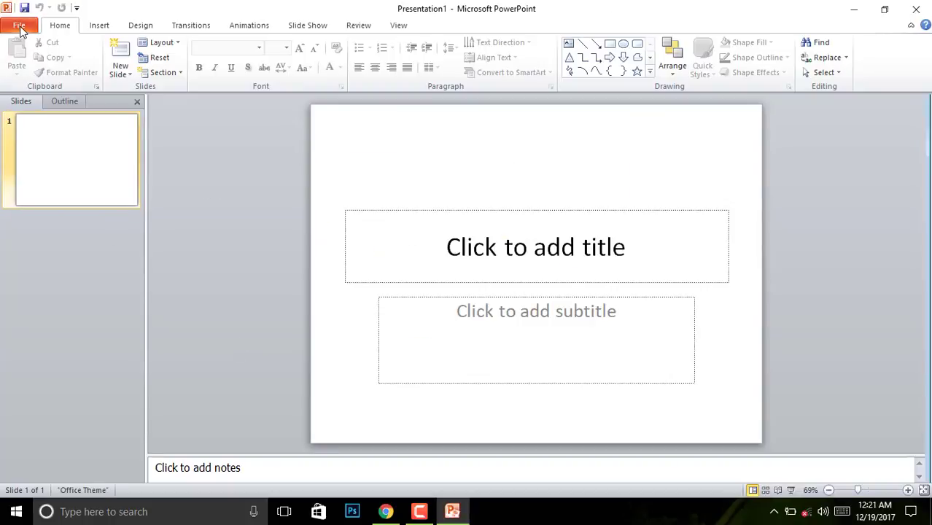
- Create a presentation from the Training sample template
click(19, 26)
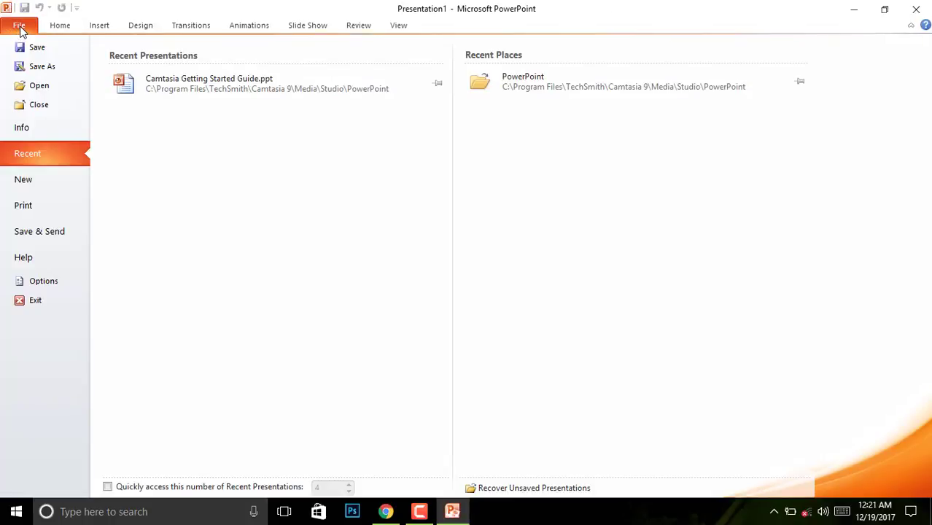
click(42, 181)
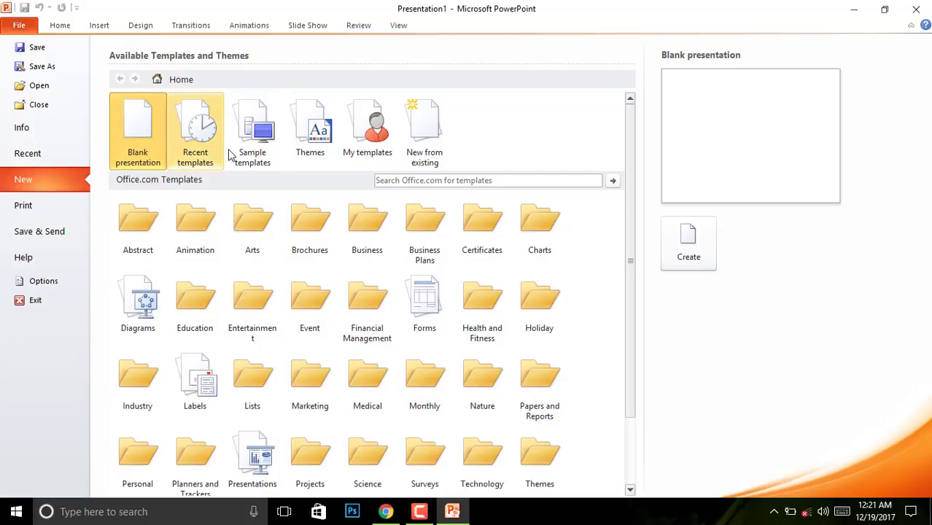
click(250, 156)
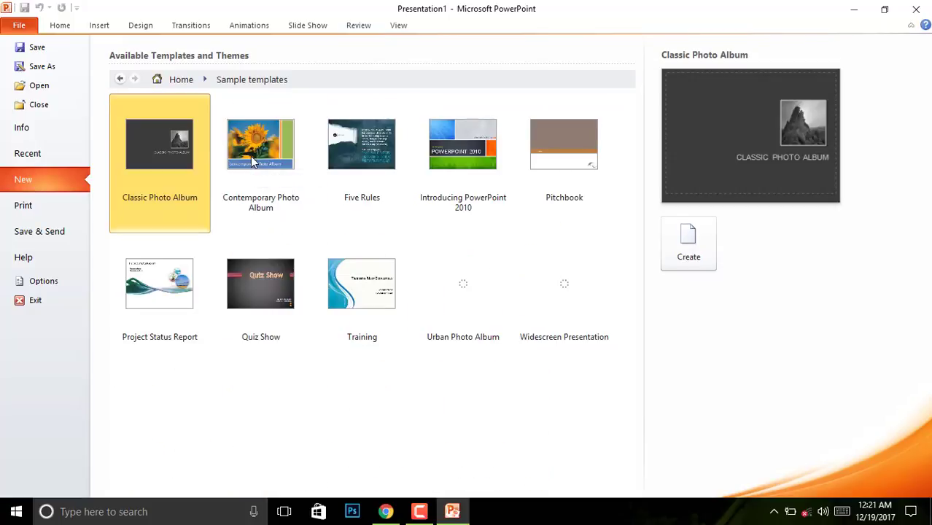
click(361, 292)
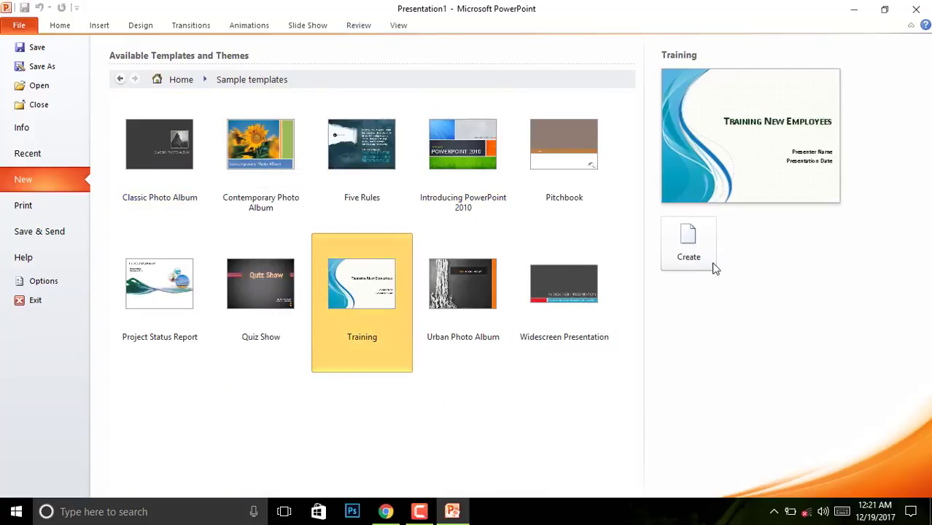
click(689, 245)
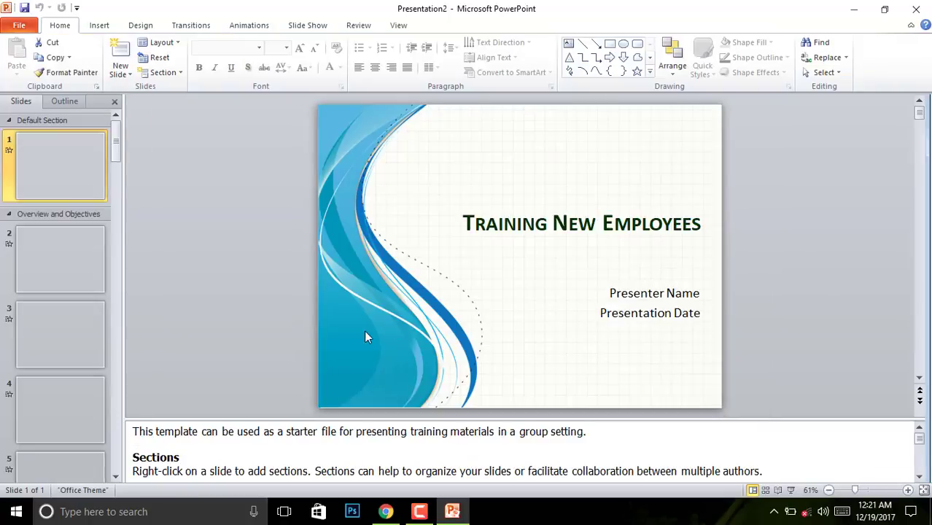
click(554, 232)
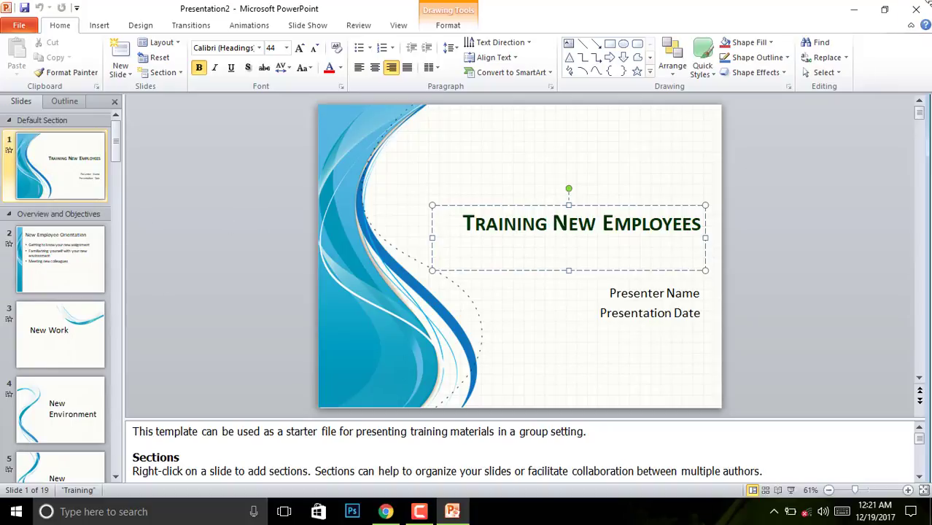
- Start another new blank presentation
click(21, 25)
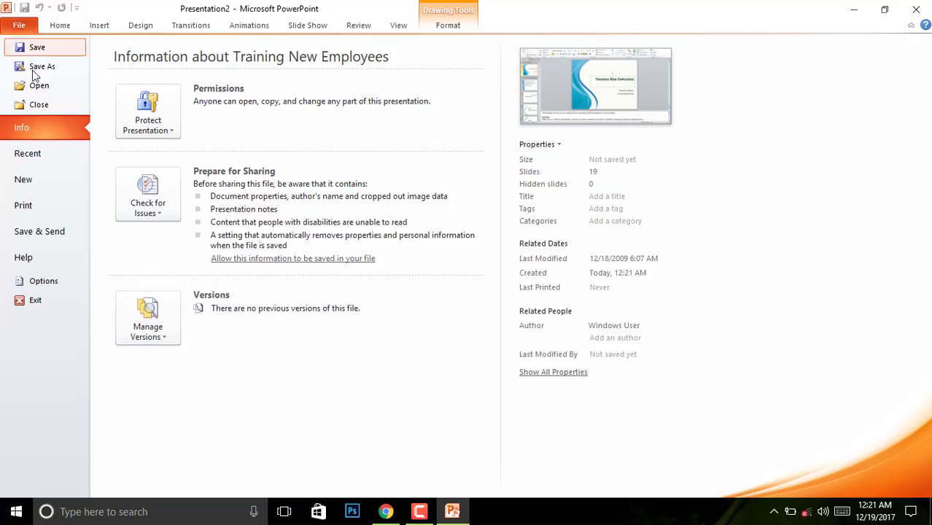
click(29, 179)
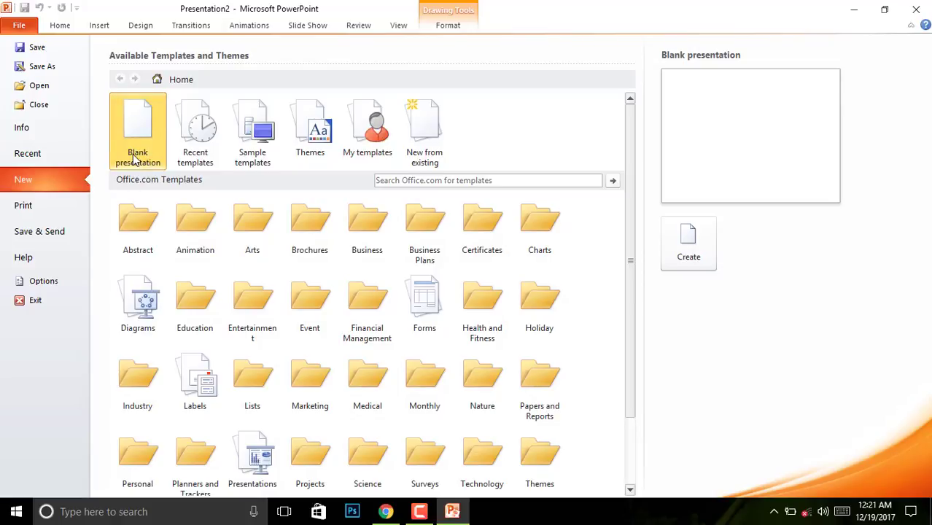
double_click(133, 154)
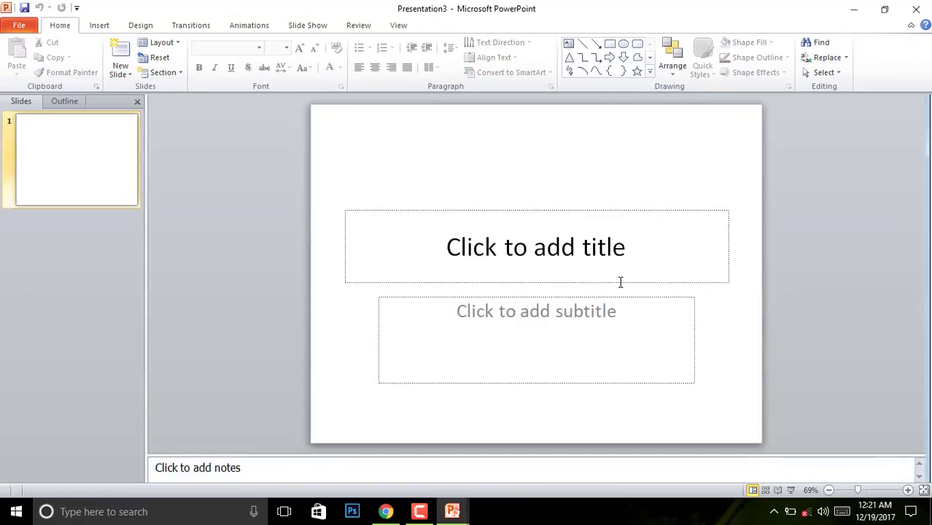
- Delete the title and subtitle placeholders from the first slide
click(499, 245)
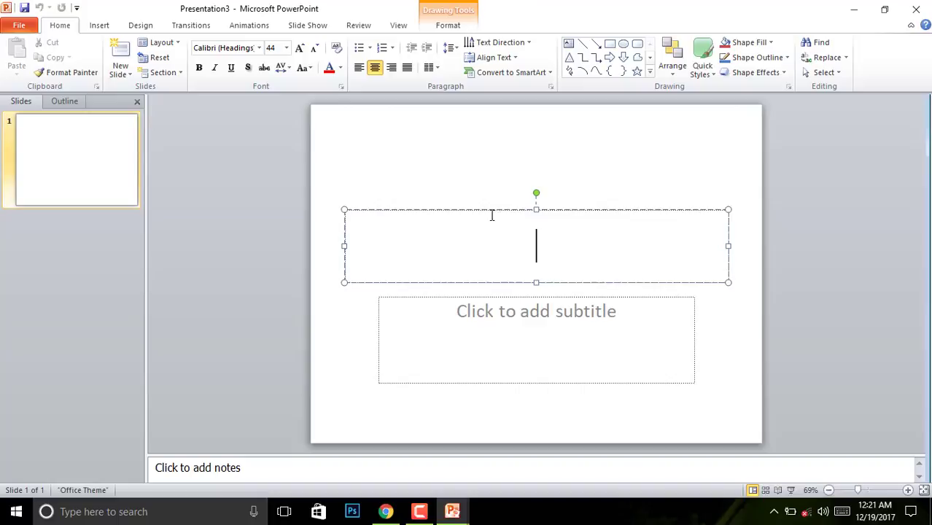
click(623, 210)
key(Delete)
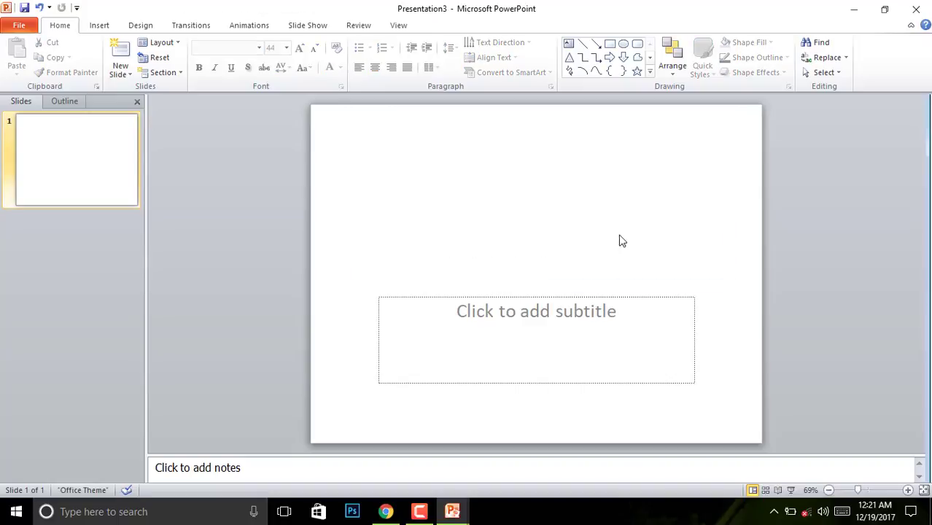
click(637, 302)
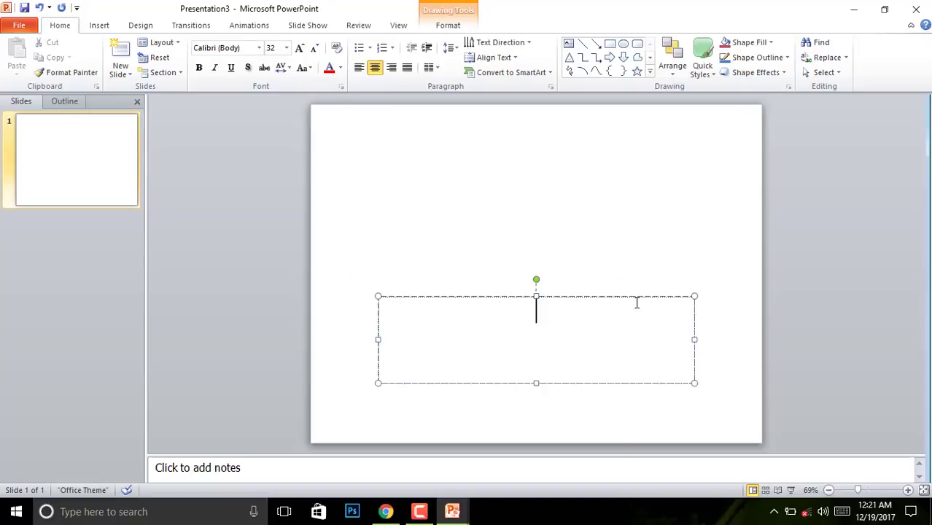
click(693, 295)
key(Delete)
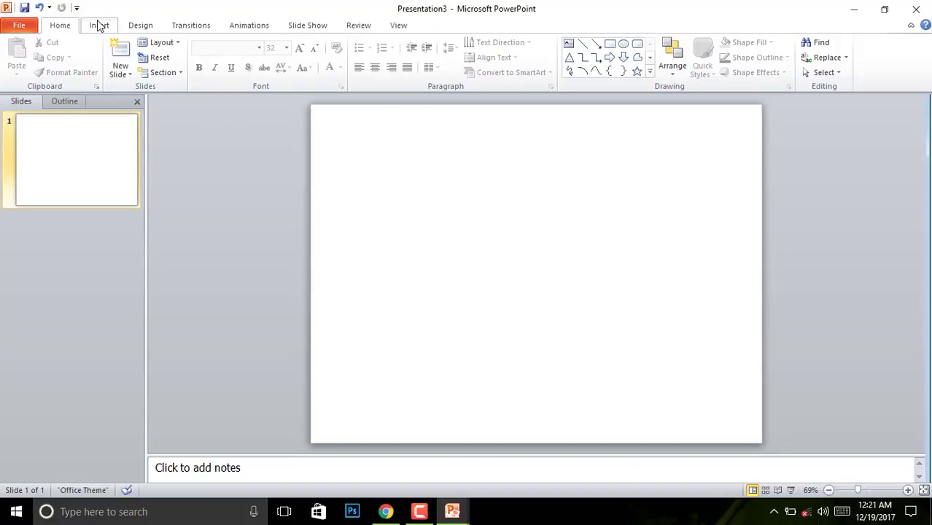
- In Format Background, try a preset gradient fill and then a blue dotted pattern fill
click(138, 24)
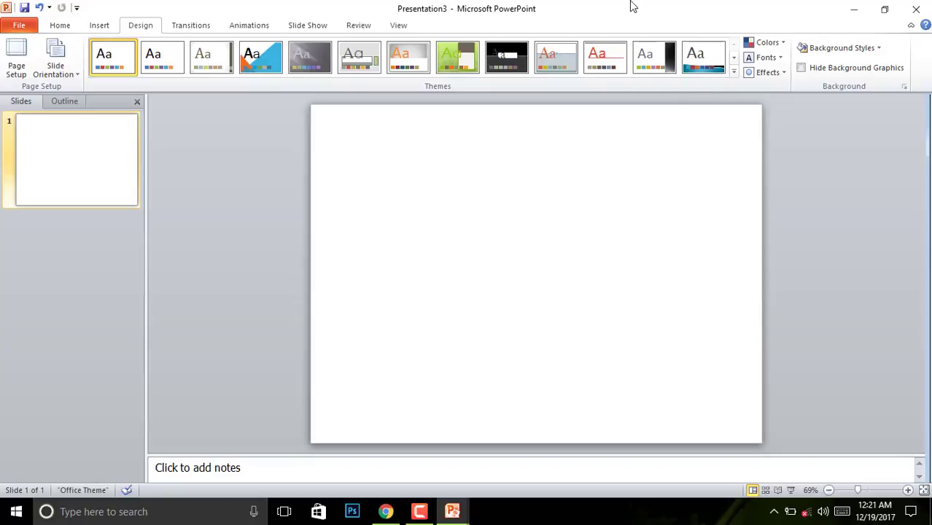
click(884, 49)
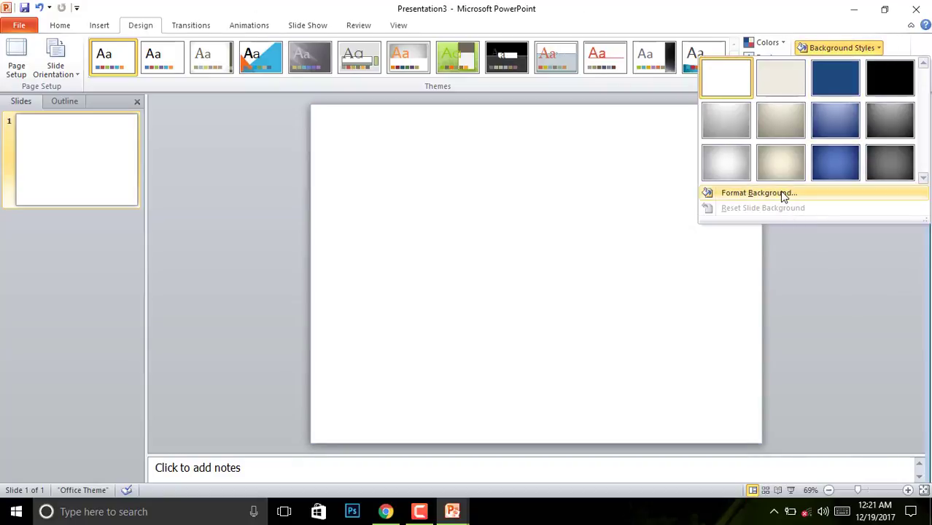
click(783, 193)
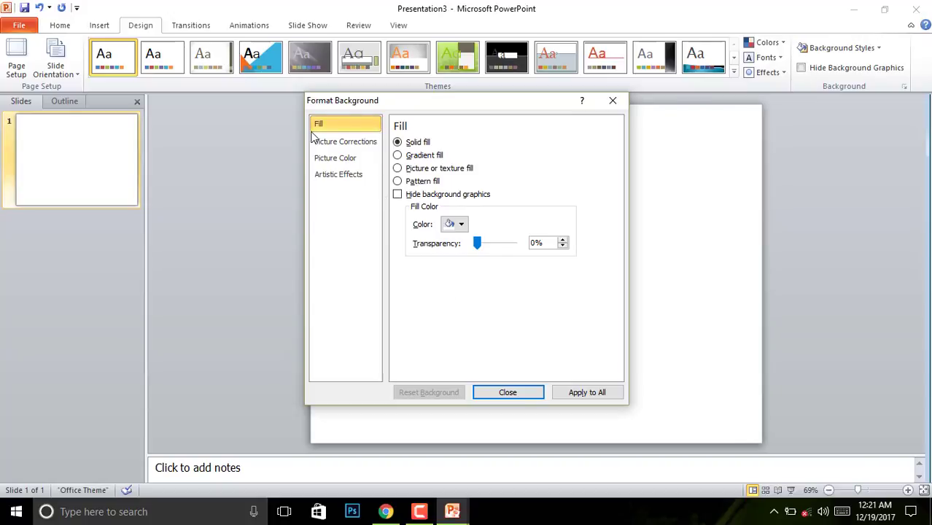
click(398, 155)
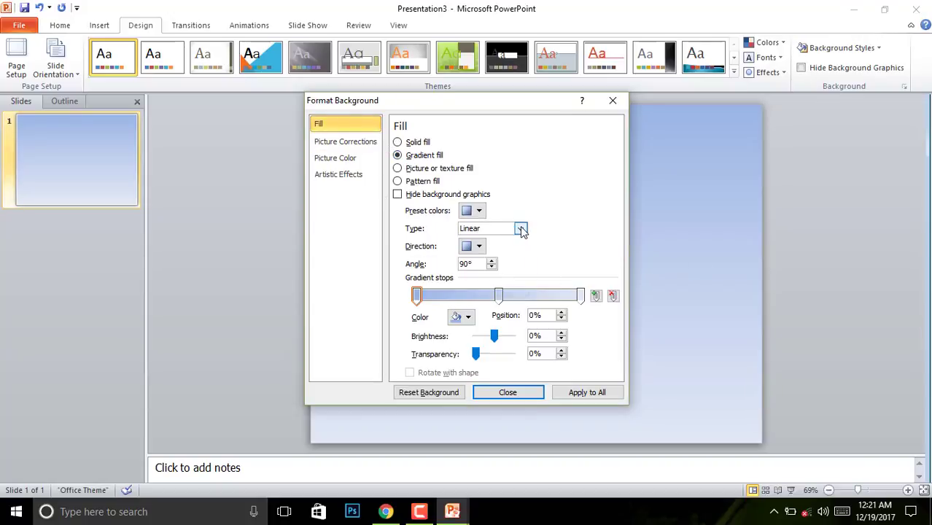
click(521, 229)
click(473, 211)
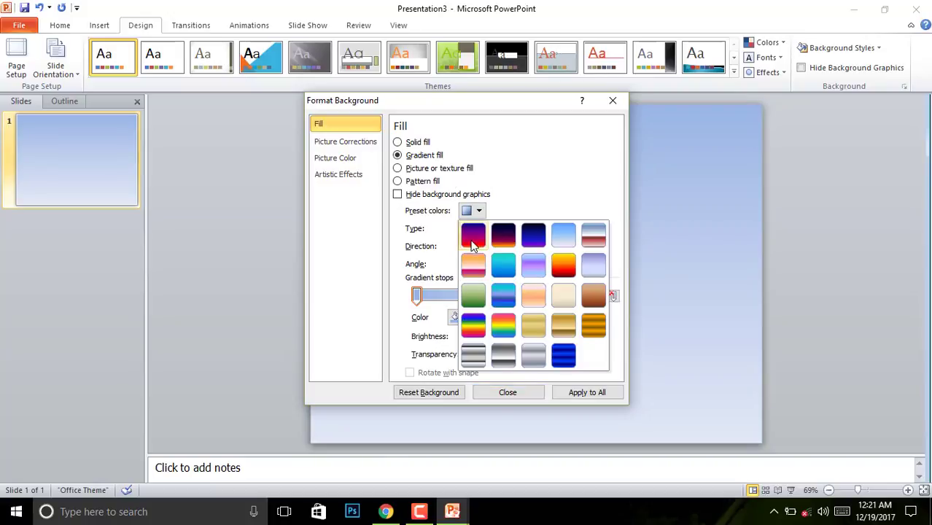
click(474, 233)
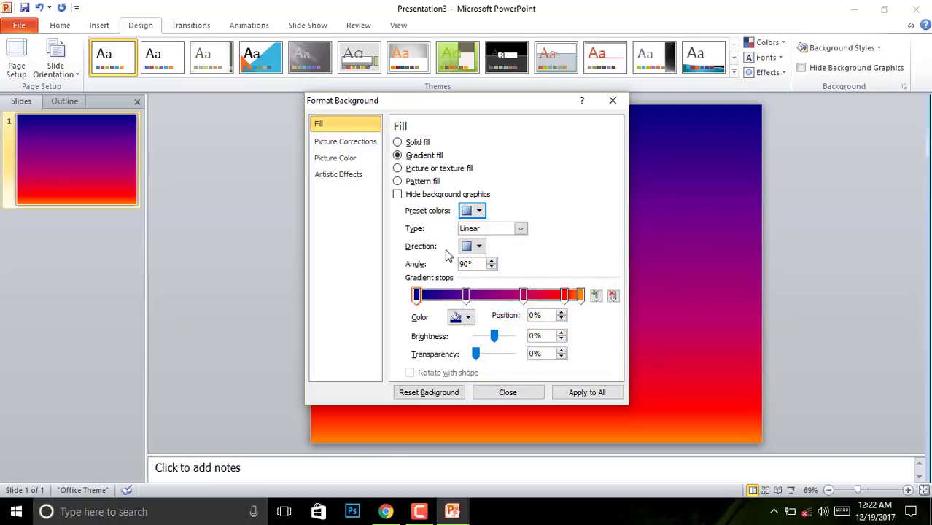
click(474, 246)
click(493, 268)
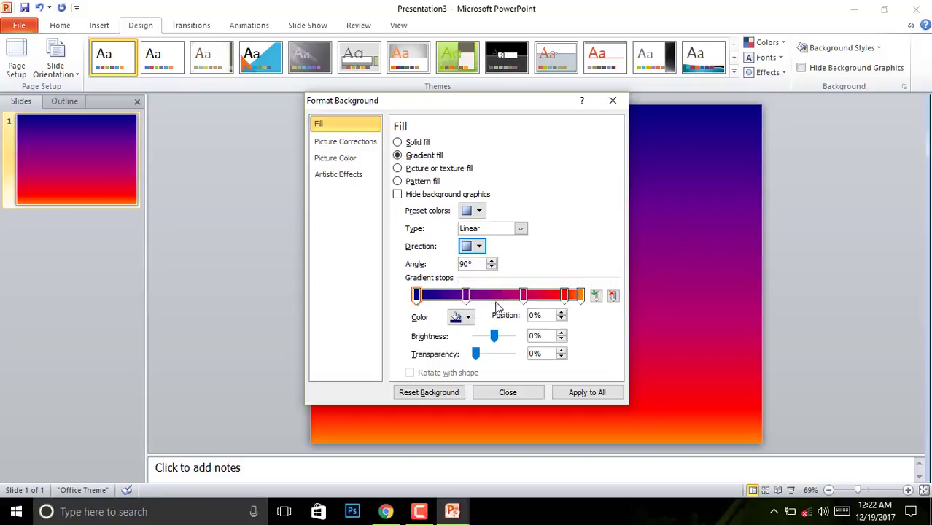
click(398, 181)
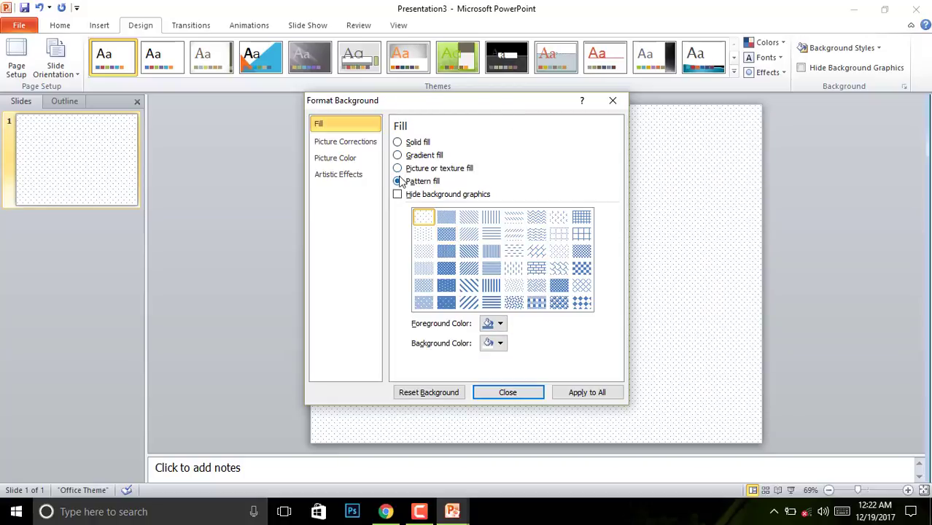
click(447, 234)
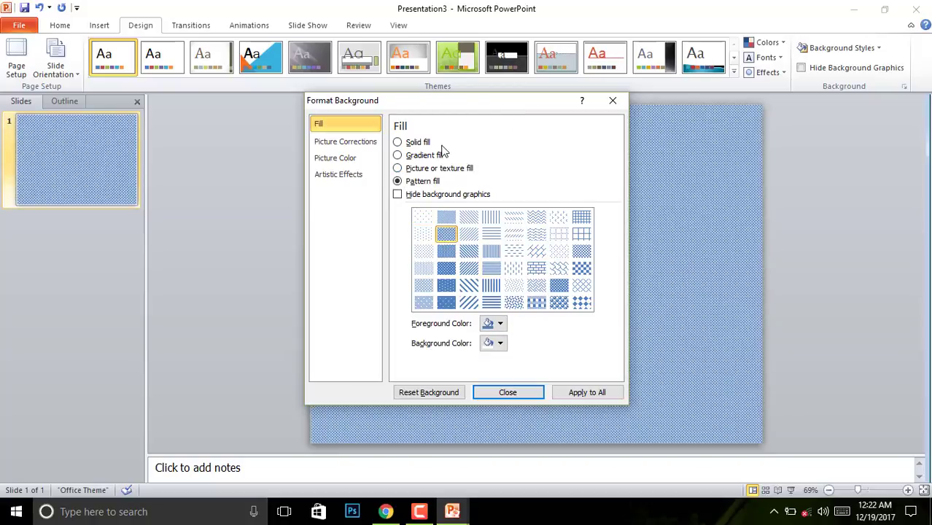
- Fill the slide background with the channel art.png picture and close the dialog
click(399, 168)
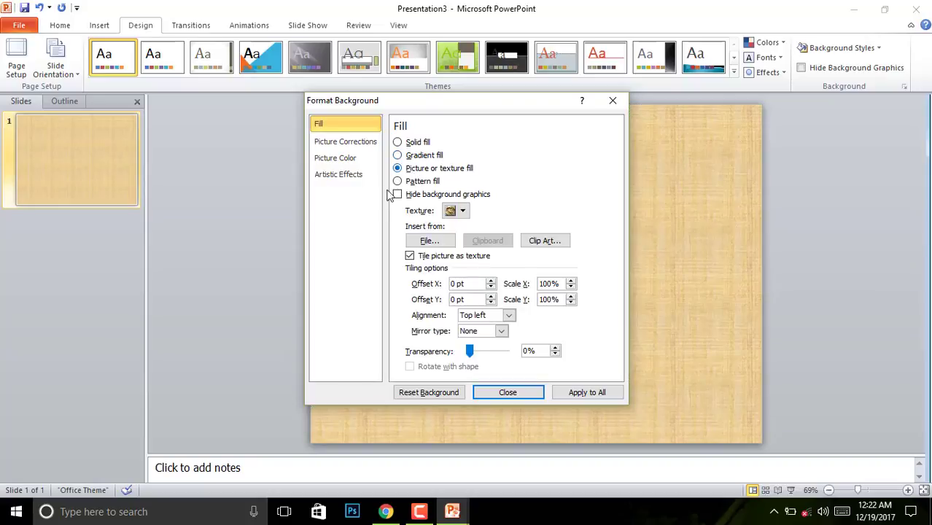
click(439, 244)
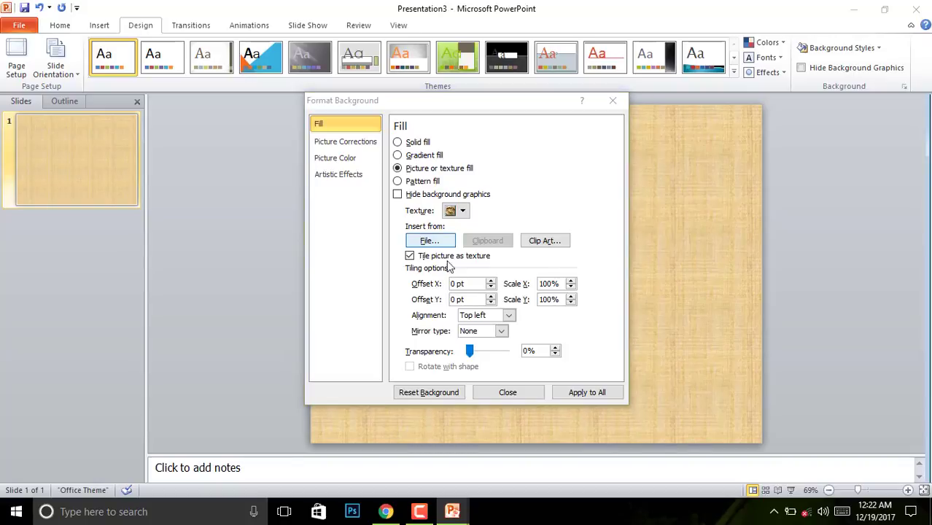
click(625, 318)
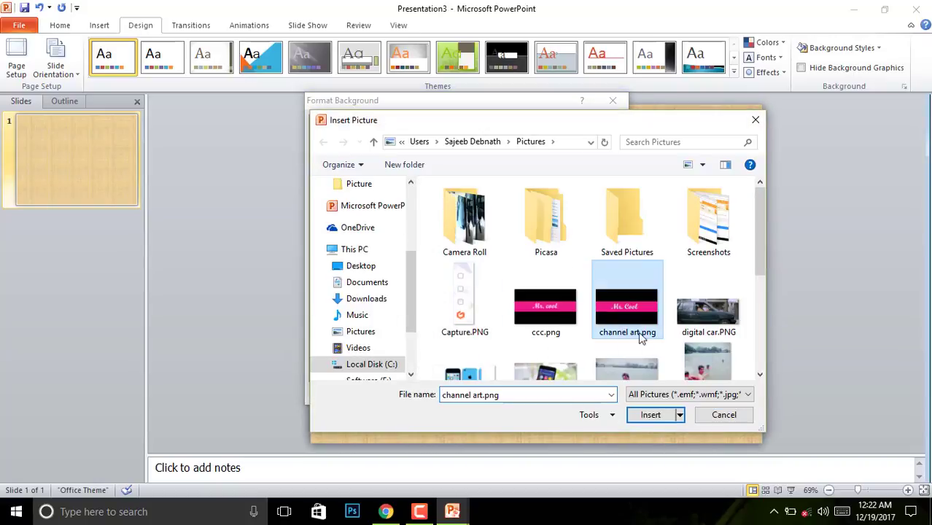
click(650, 416)
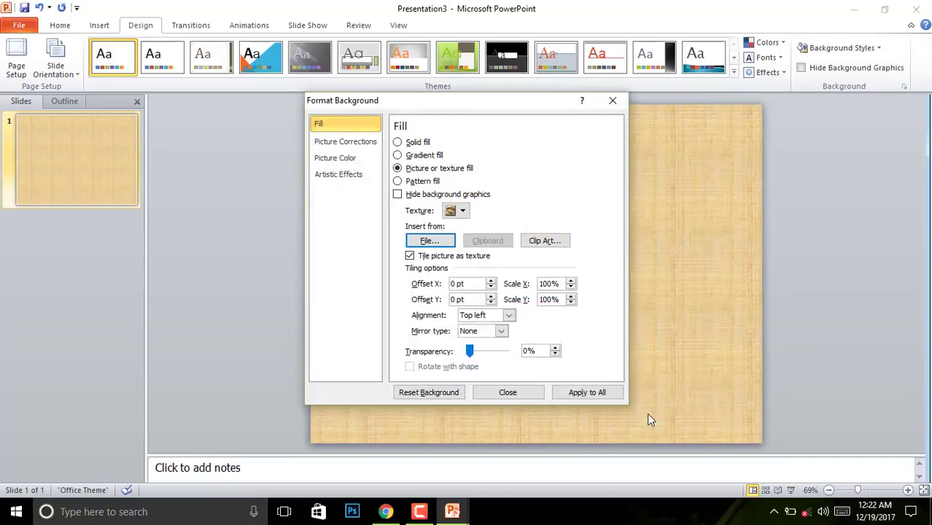
click(542, 395)
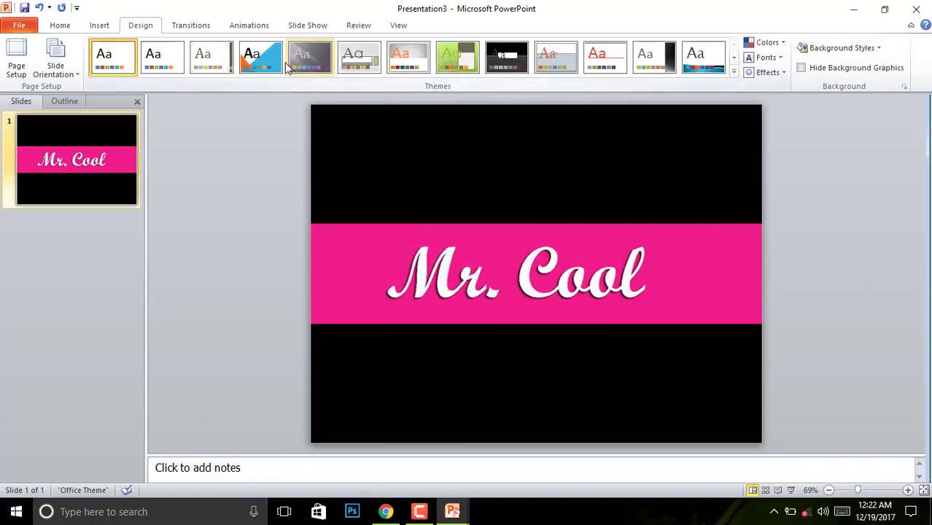
- Choose Reset Slide Background under Background Styles to remove the channel art picture
click(873, 49)
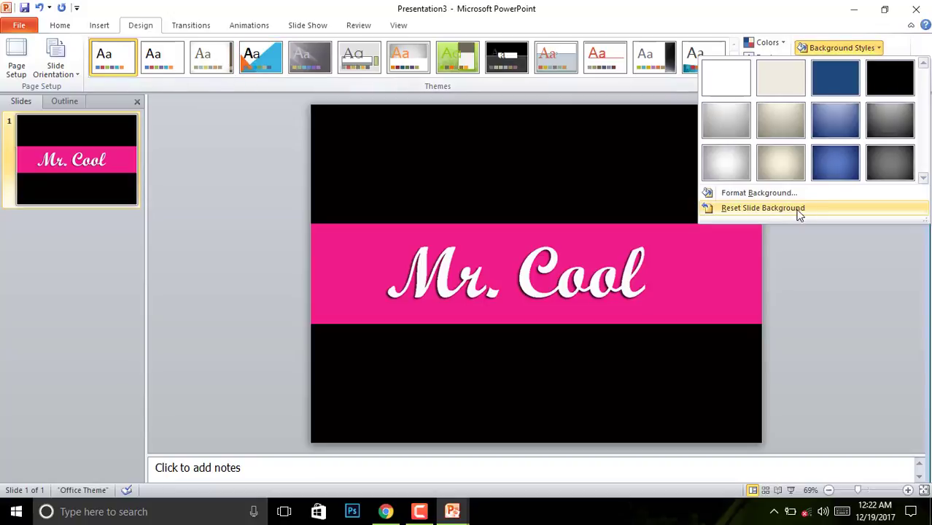
click(767, 213)
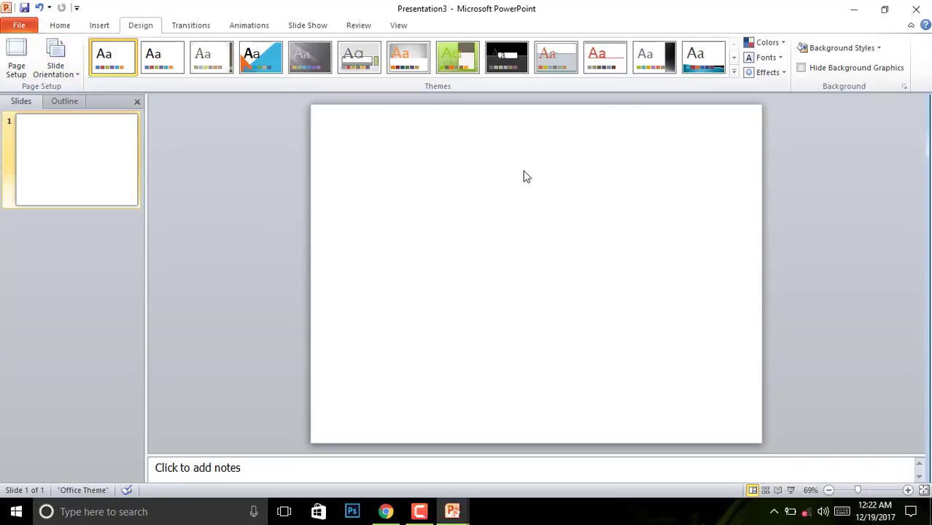
- Apply the Austin theme and add Title Slide, Title and Content, and Comparison slides
click(457, 57)
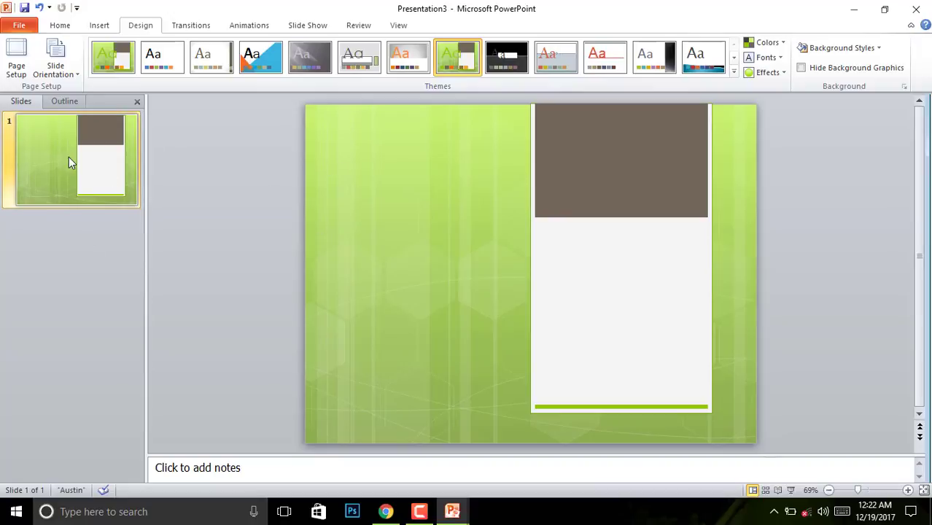
click(60, 25)
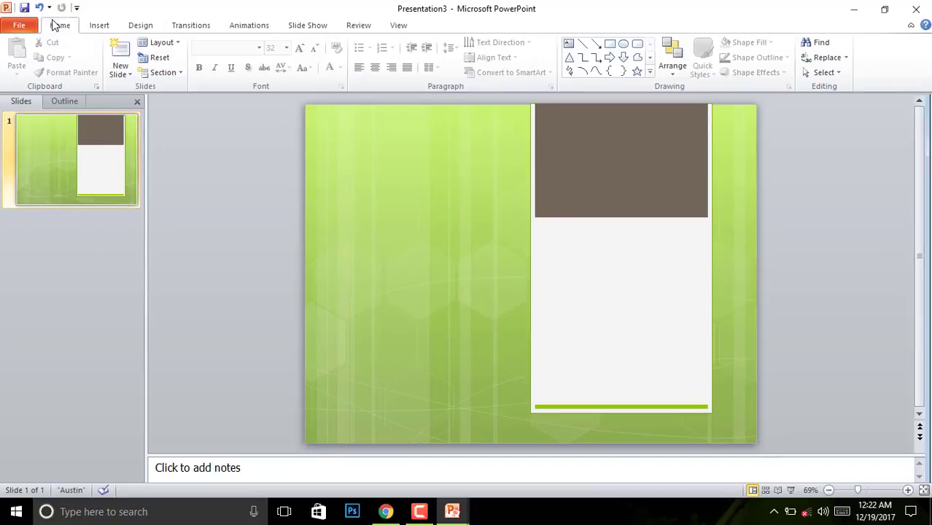
click(120, 69)
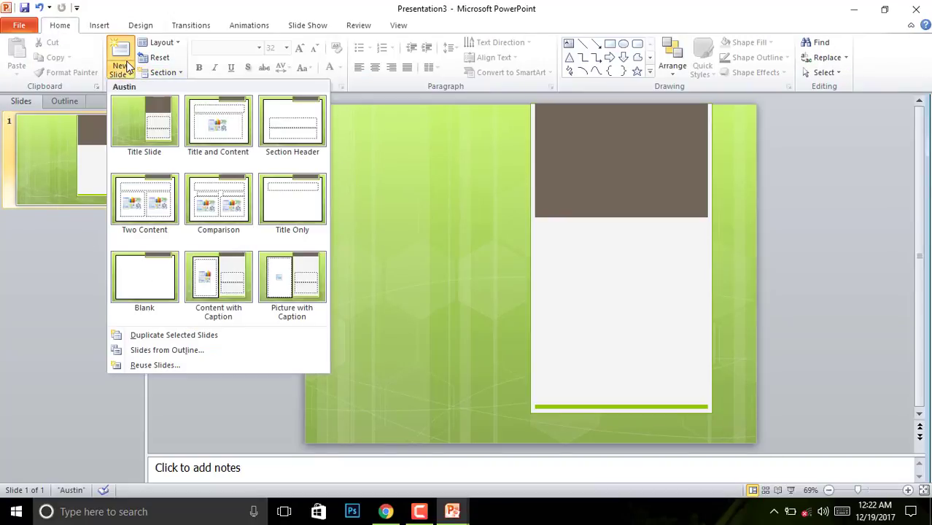
click(154, 132)
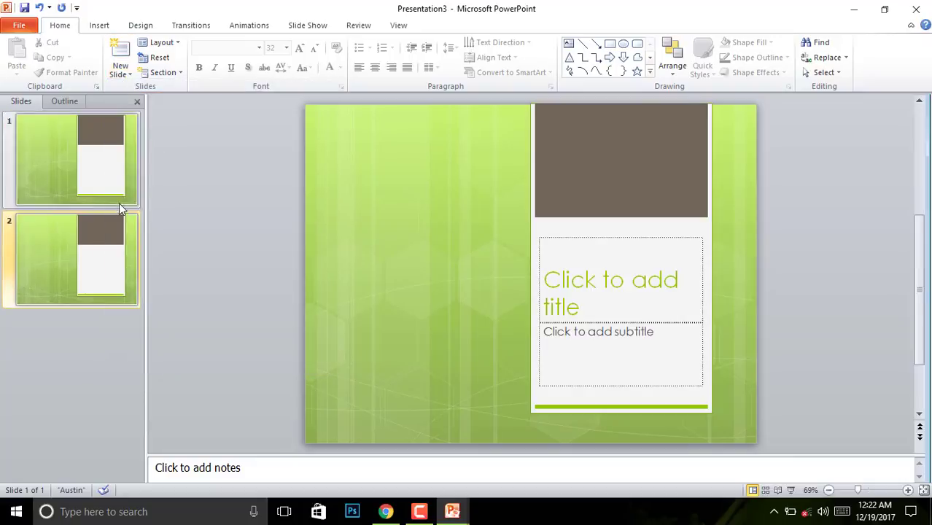
click(119, 53)
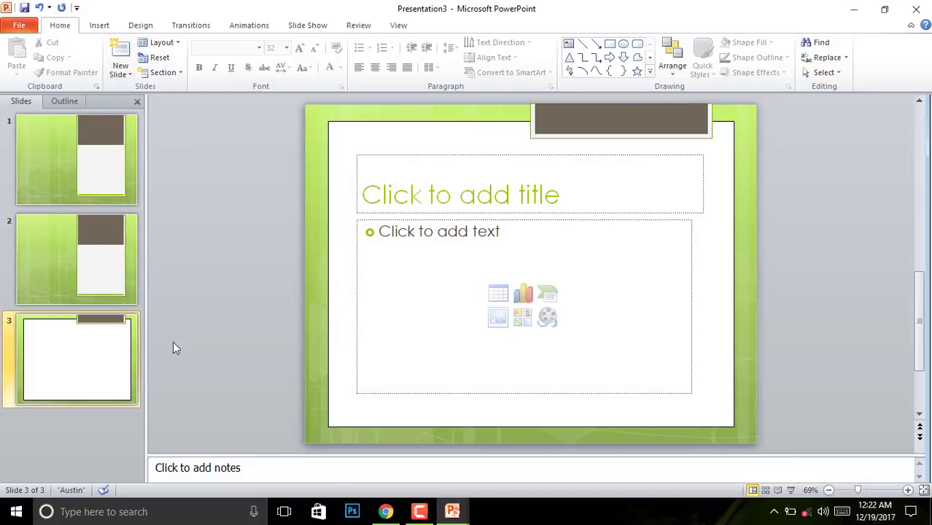
click(120, 54)
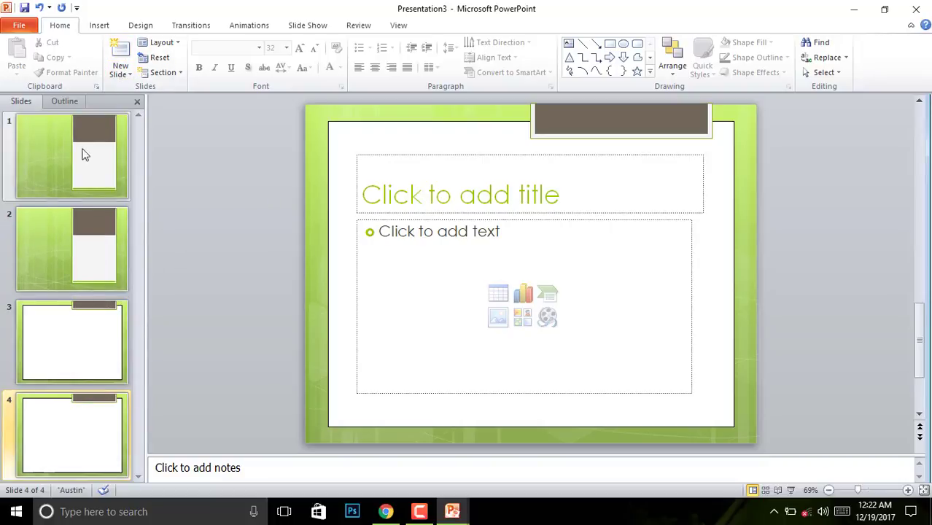
click(126, 73)
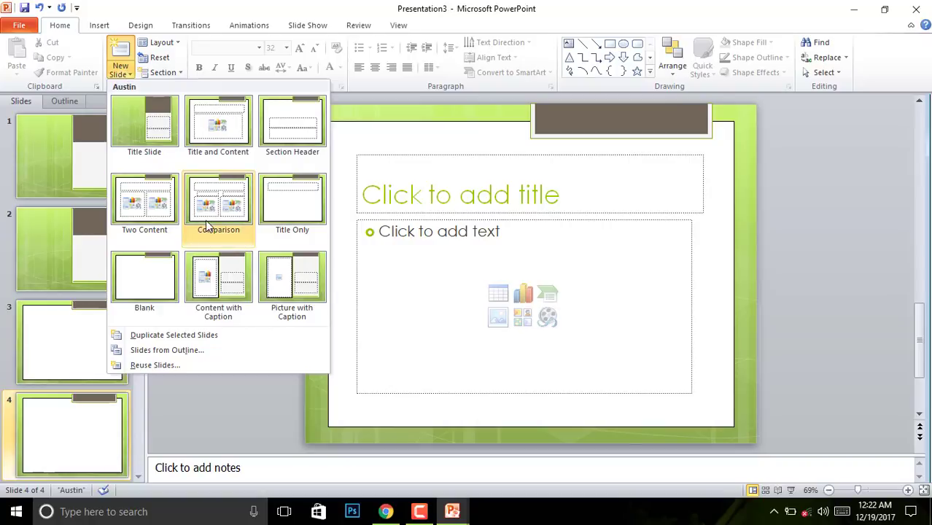
click(210, 192)
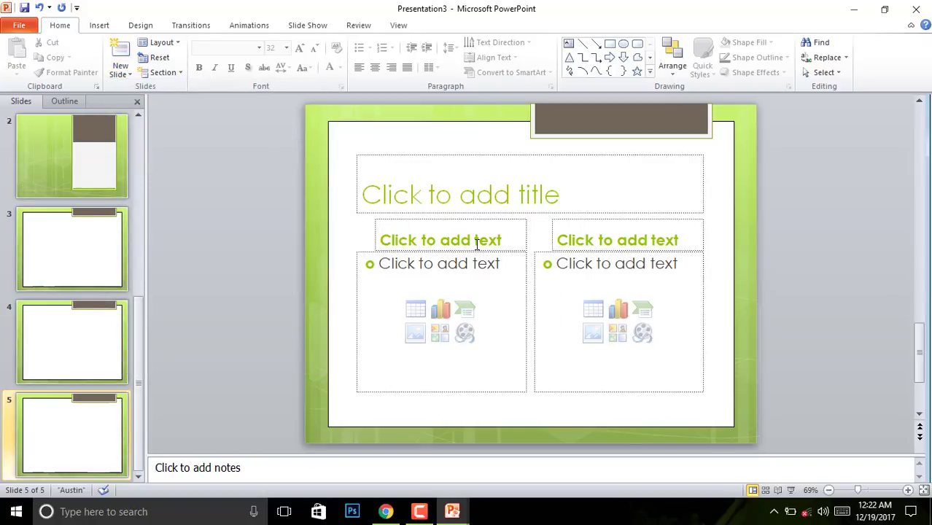
- Select the Comparison slide's placeholders and add a blank sixth slide
click(477, 245)
click(474, 287)
click(574, 288)
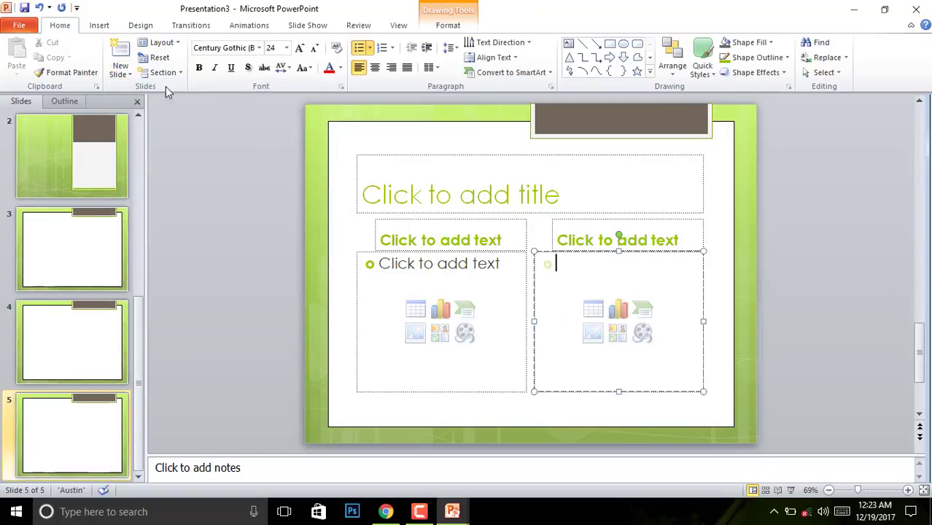
click(119, 70)
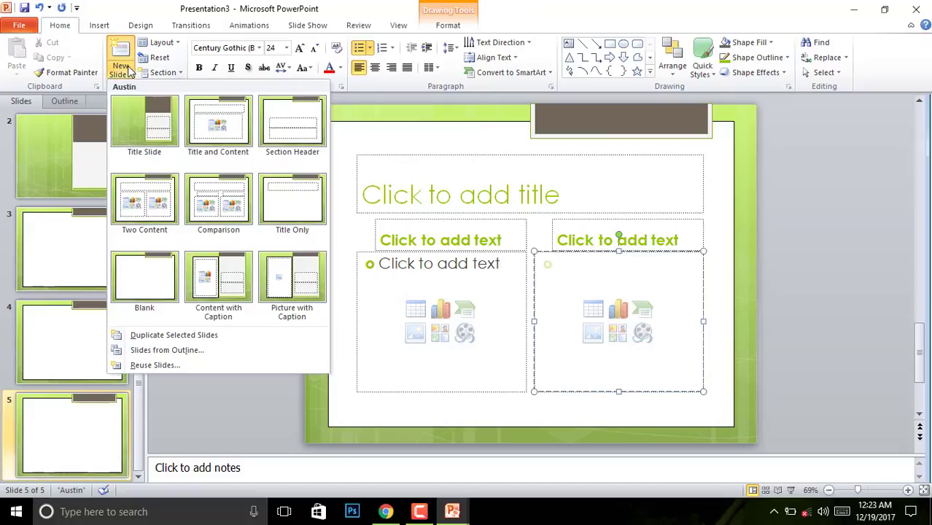
click(161, 287)
- Review slide 6's layout gallery and leave it on the Blank layout
scroll(347, 267, up, 2)
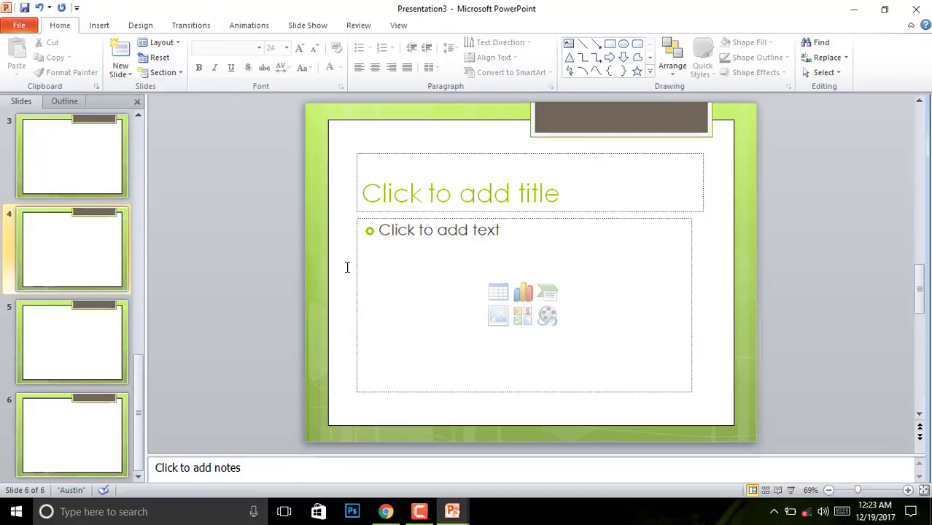
scroll(414, 228, down, 2)
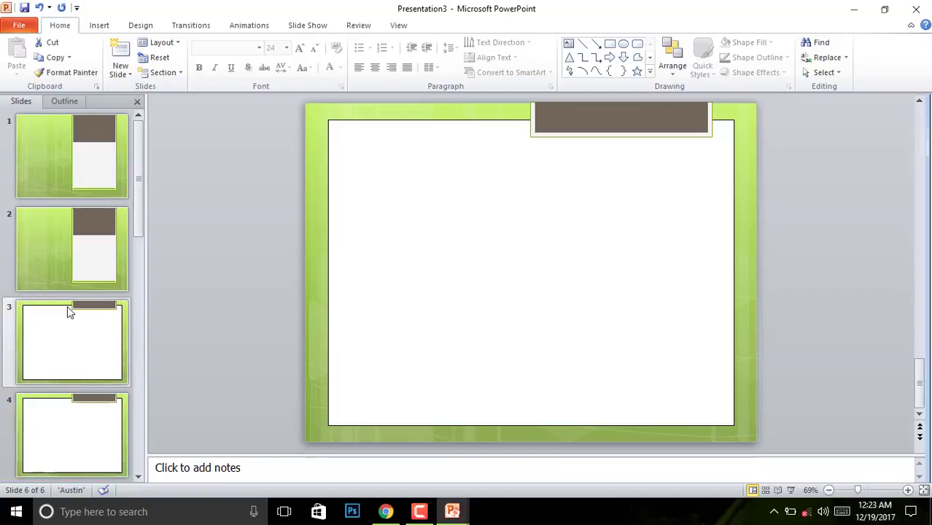
scroll(54, 202, up, 2)
scroll(48, 229, down, 2)
scroll(52, 260, up, 2)
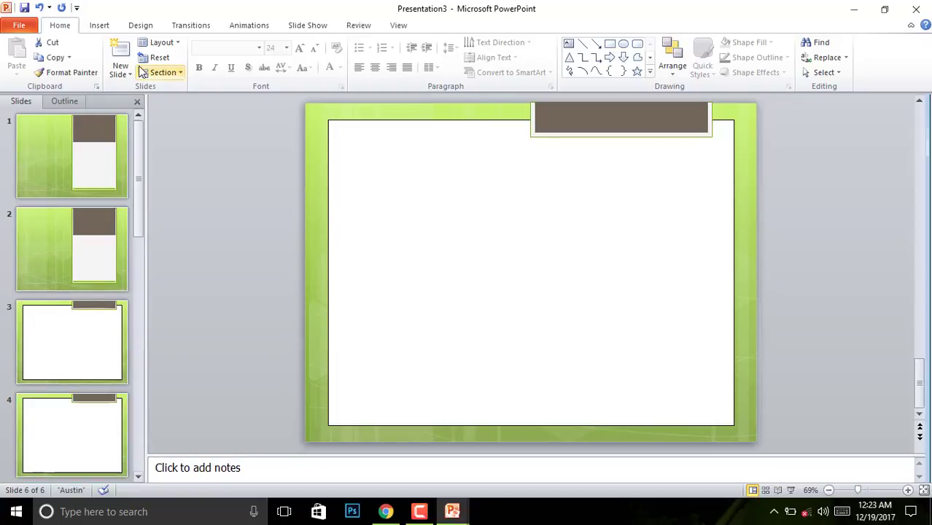
click(161, 42)
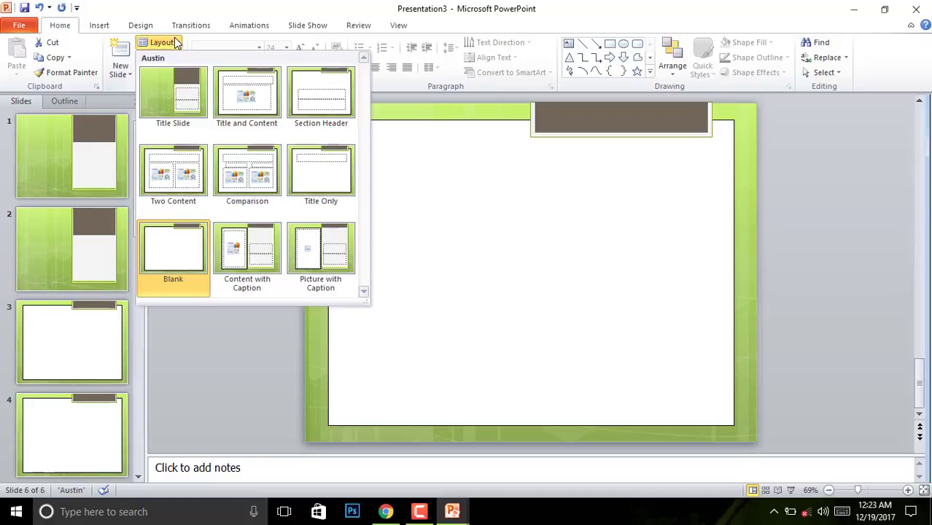
click(414, 101)
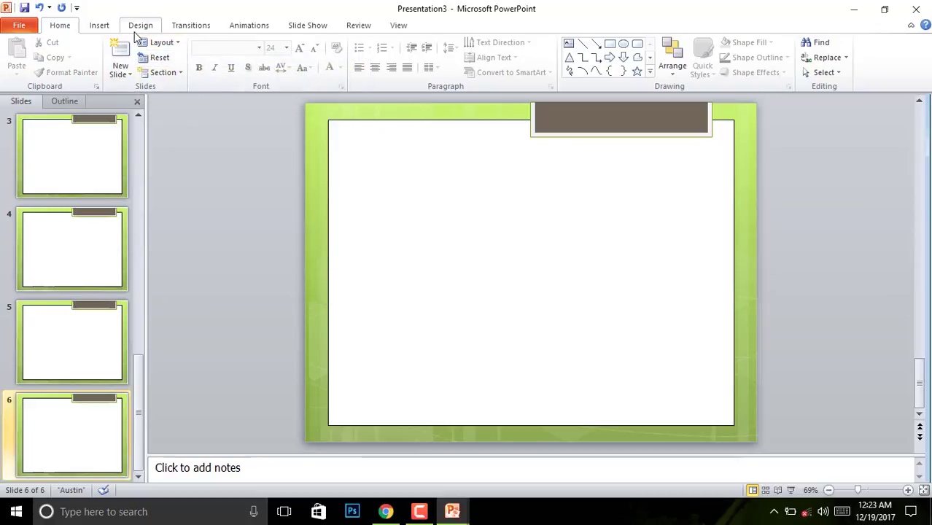
- Draw a text box near the top of slide 6 and type 'srthdfgsfdgs' into it
click(109, 28)
click(357, 58)
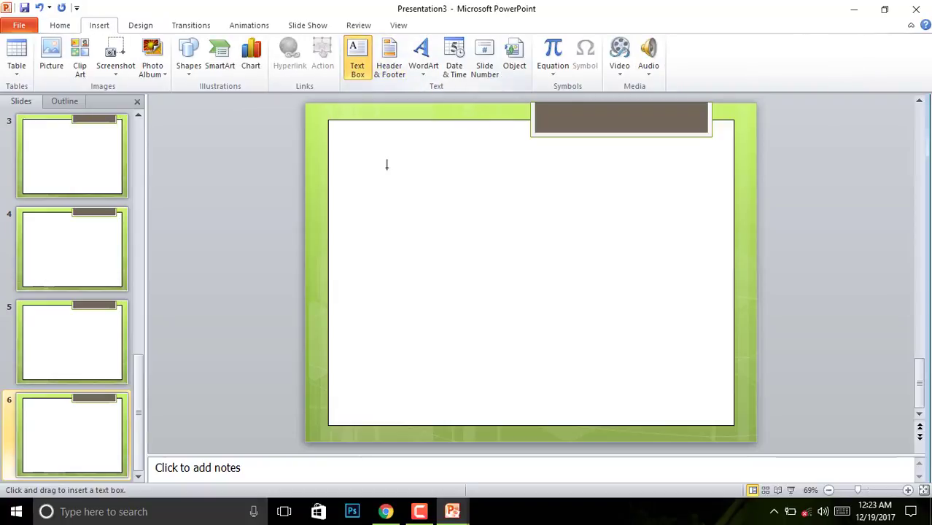
drag(388, 176, 671, 314)
click(518, 252)
drag(423, 181, 662, 294)
click(102, 27)
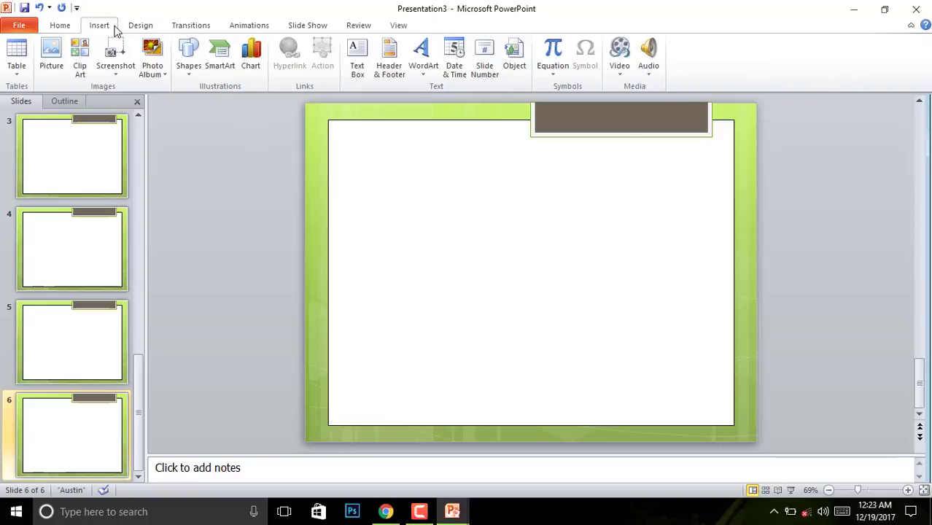
click(357, 57)
drag(376, 148, 599, 310)
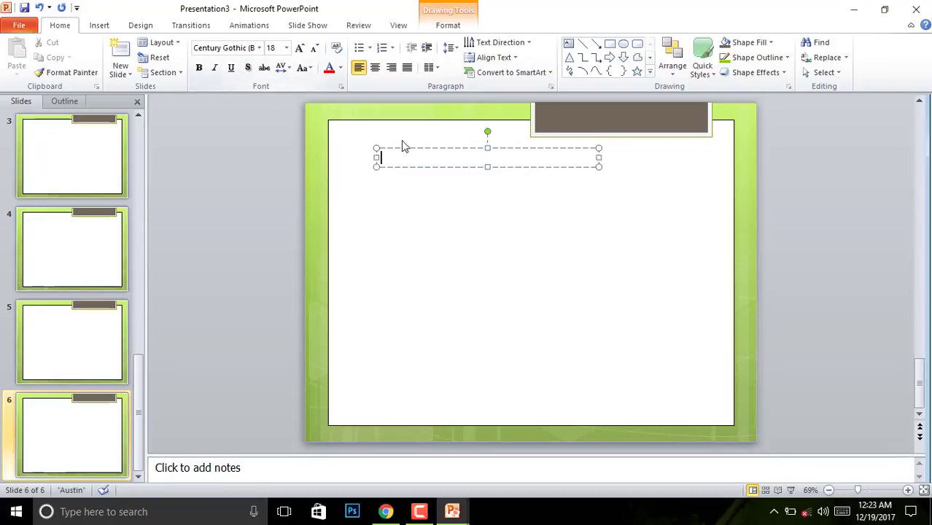
text(srthdfgsfdgs)
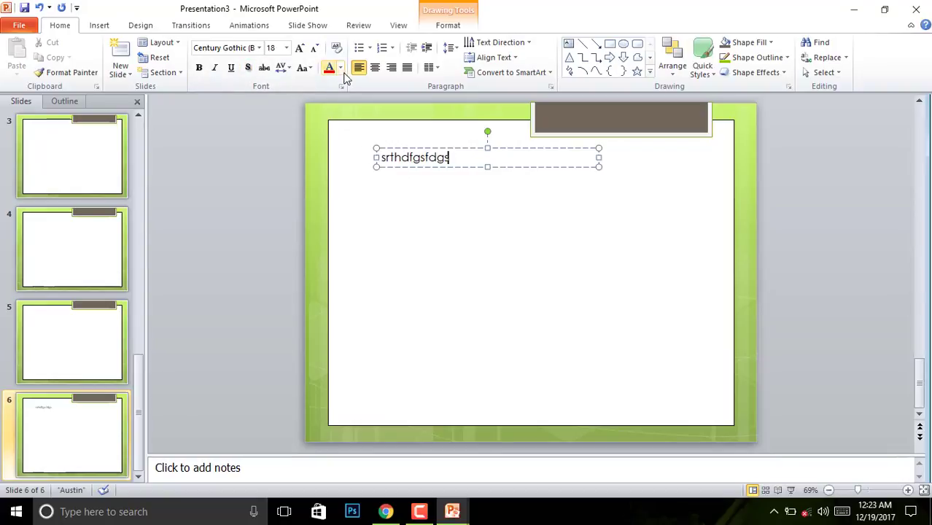
- Give the 'srthdfgsfdgs' text box a lime-green shape fill
double_click(453, 151)
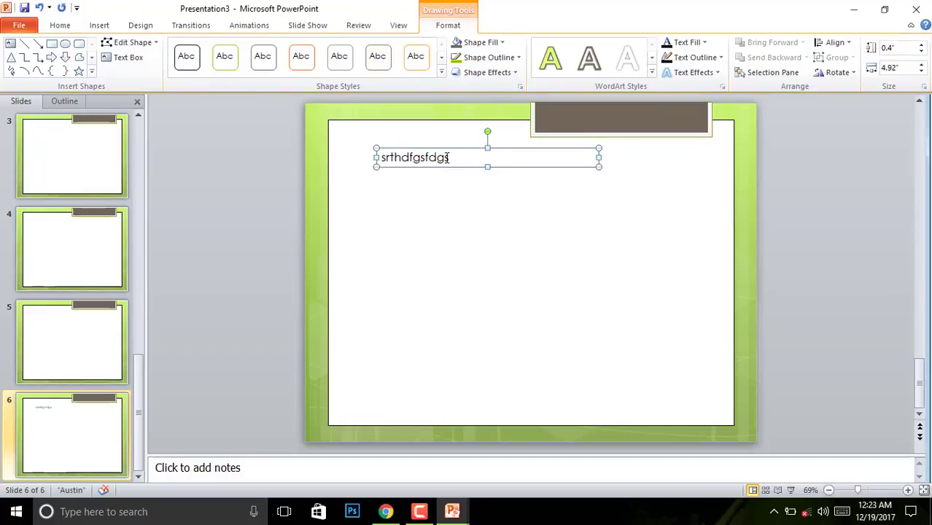
drag(449, 158, 376, 163)
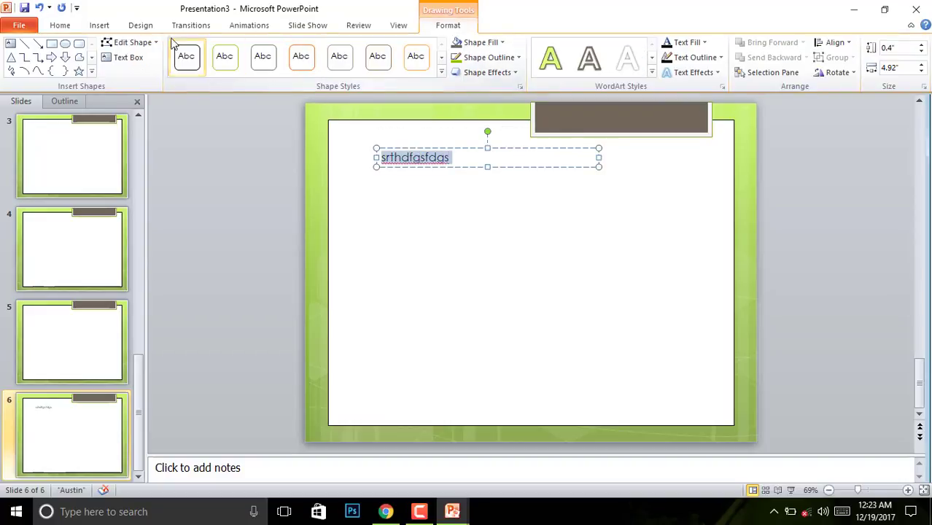
click(501, 44)
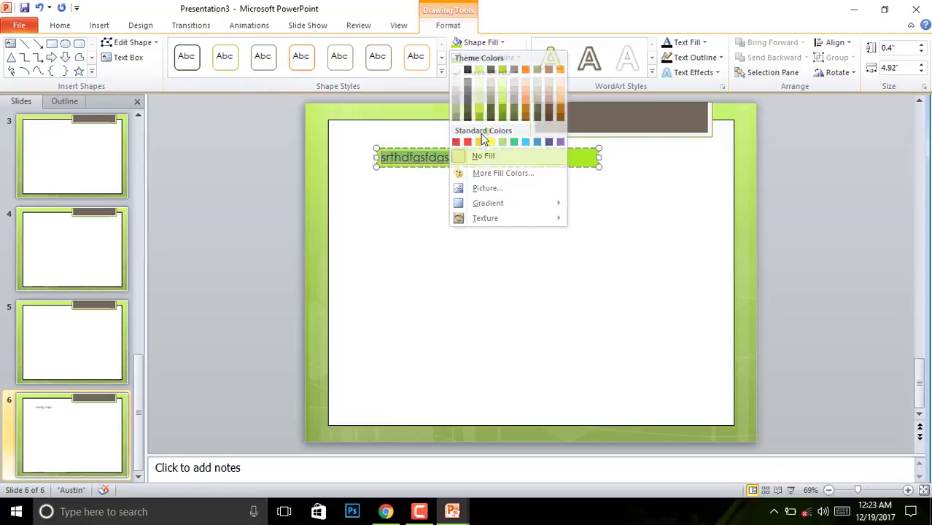
click(503, 69)
click(545, 216)
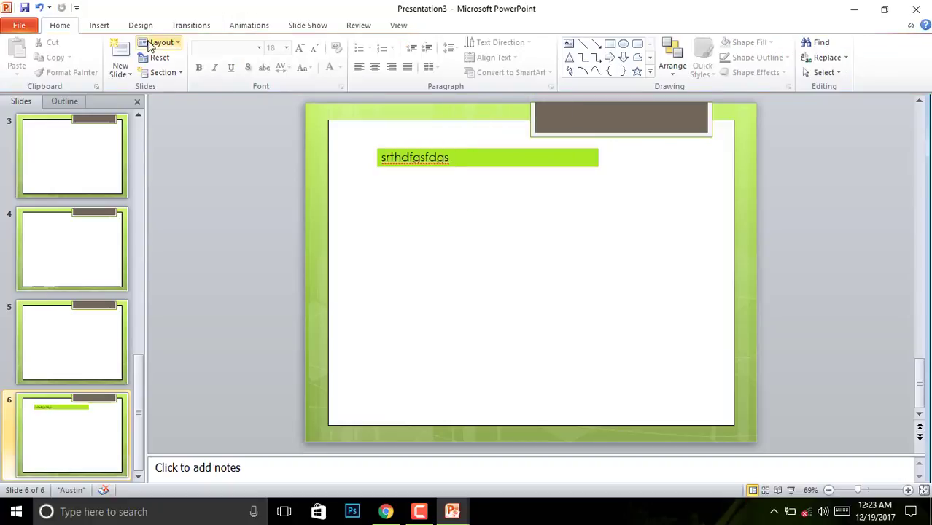
click(100, 26)
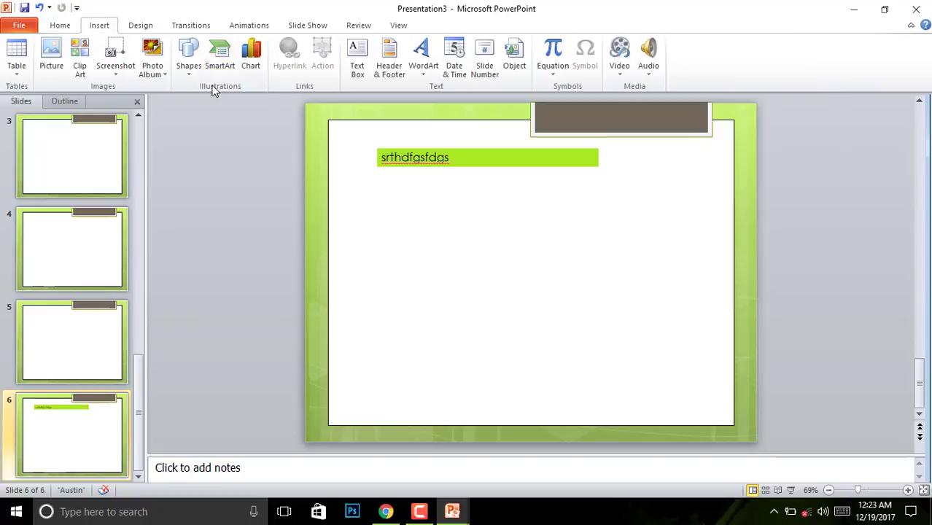
- Insert a Block Cycle SmartArt diagram from the Cycle gallery onto slide 6
click(224, 63)
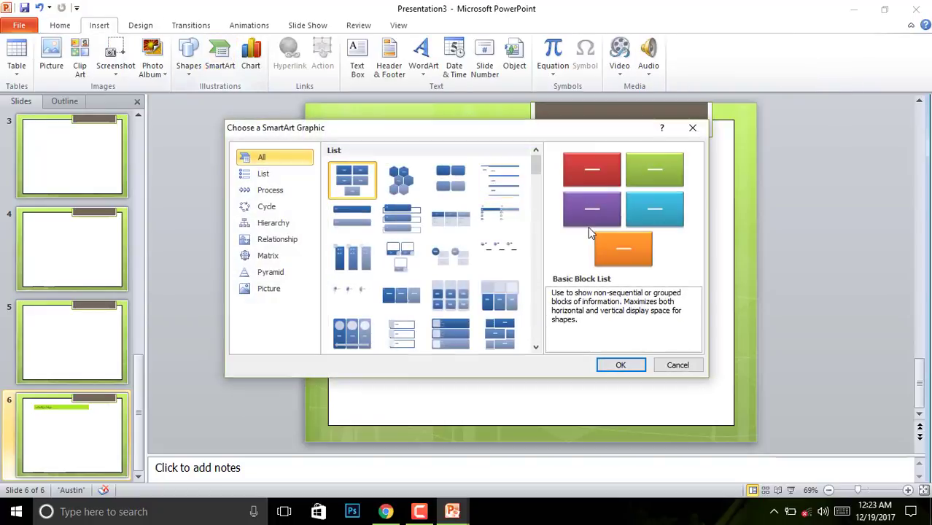
scroll(419, 261, down, 5)
scroll(423, 273, down, 3)
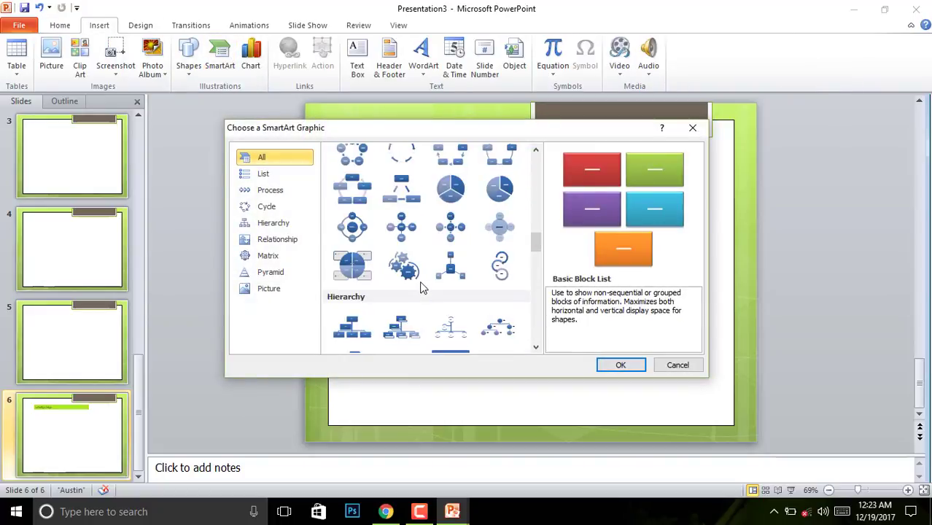
scroll(456, 277, up, 2)
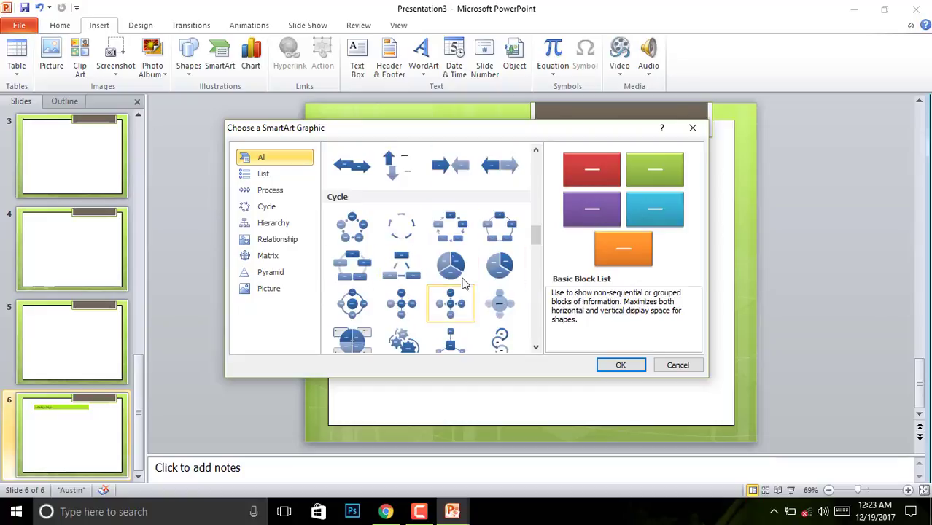
click(450, 227)
click(619, 365)
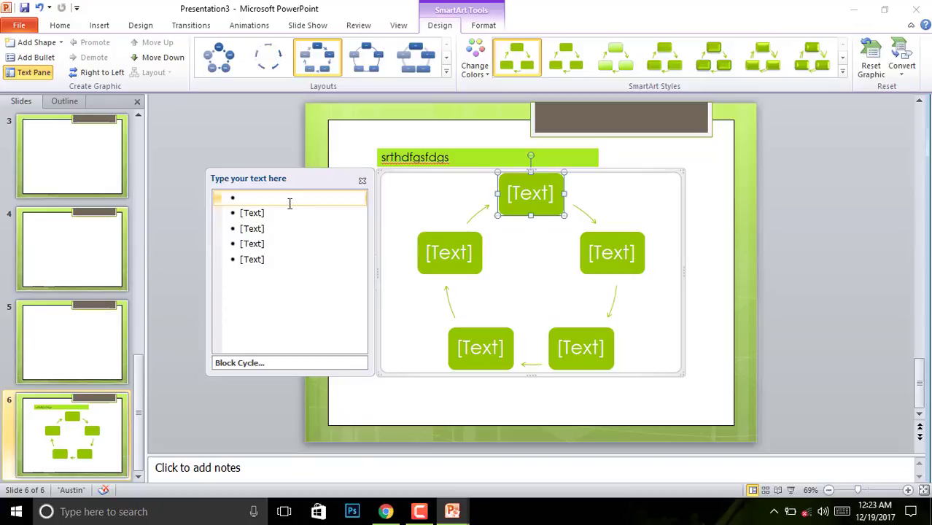
- Step through the diagram's text entries and into its top and left cycle shapes
click(268, 217)
click(246, 232)
click(508, 214)
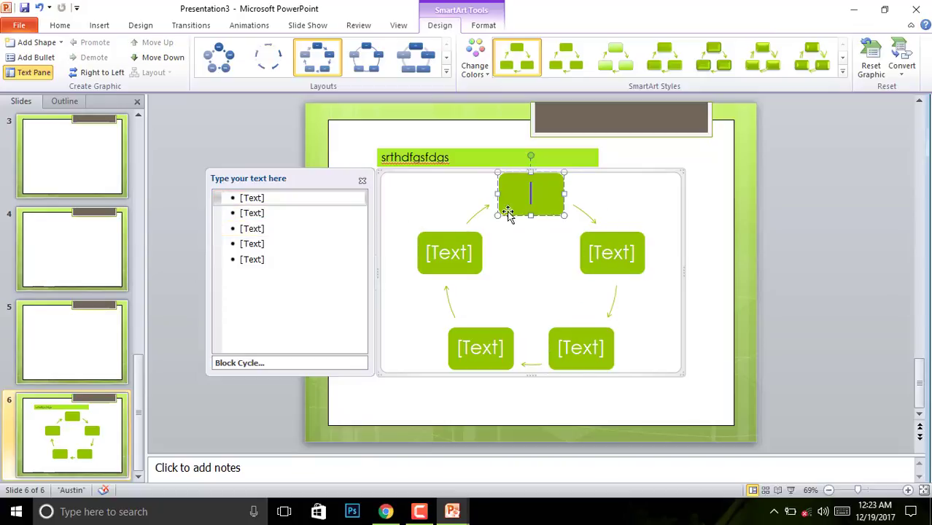
click(461, 257)
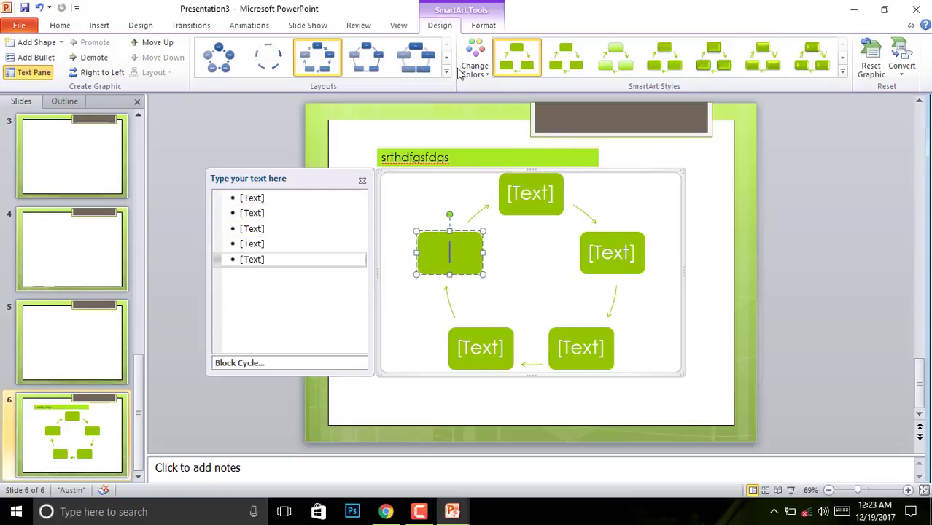
- Try a colourful orange and brown colour set on the diagram, then reset the graphic
click(475, 67)
click(522, 163)
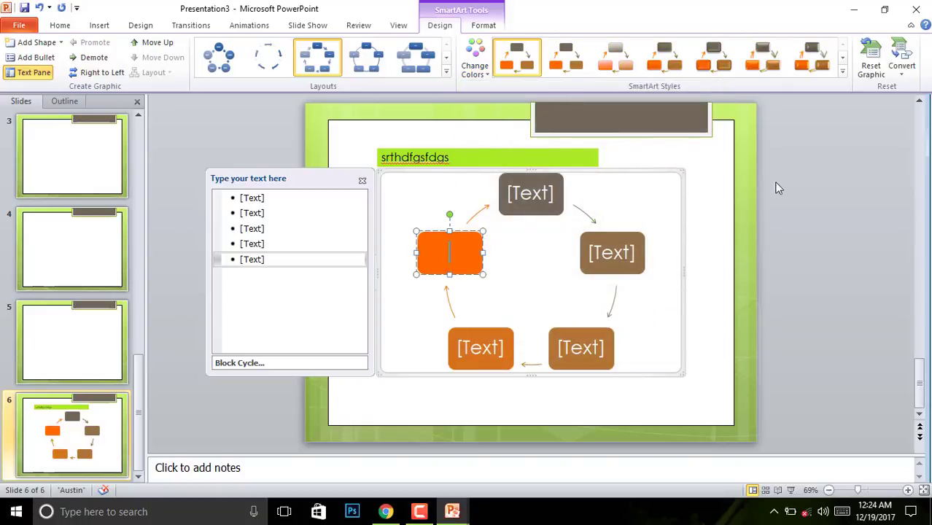
click(871, 62)
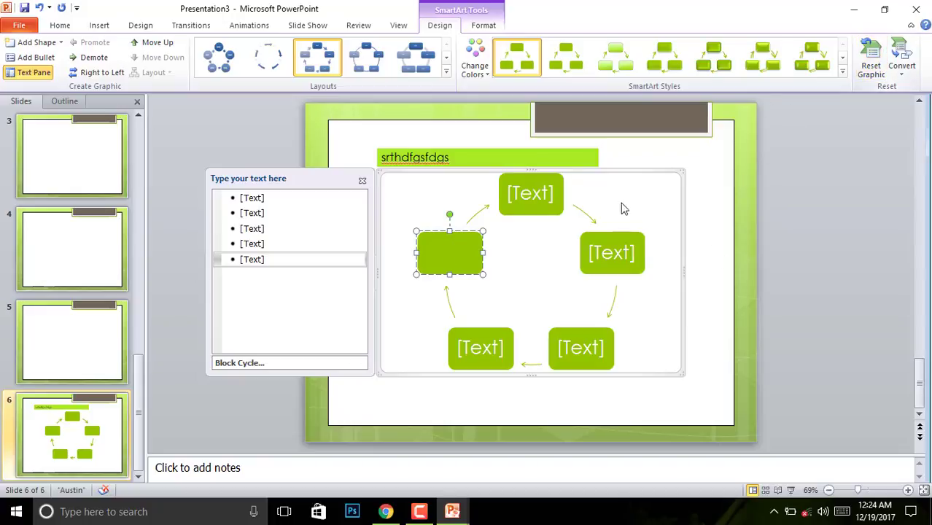
- Apply the Angles theme colour scheme to the presentation
click(137, 26)
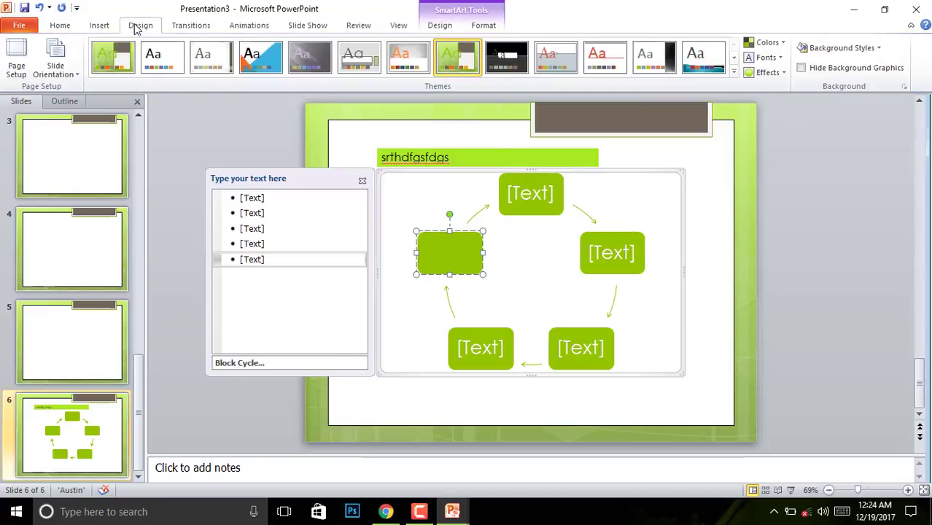
click(788, 42)
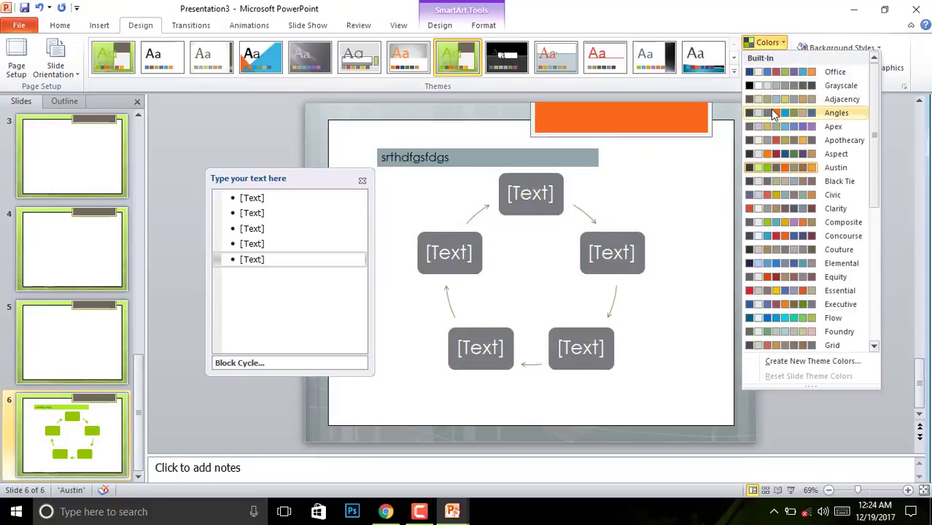
click(803, 111)
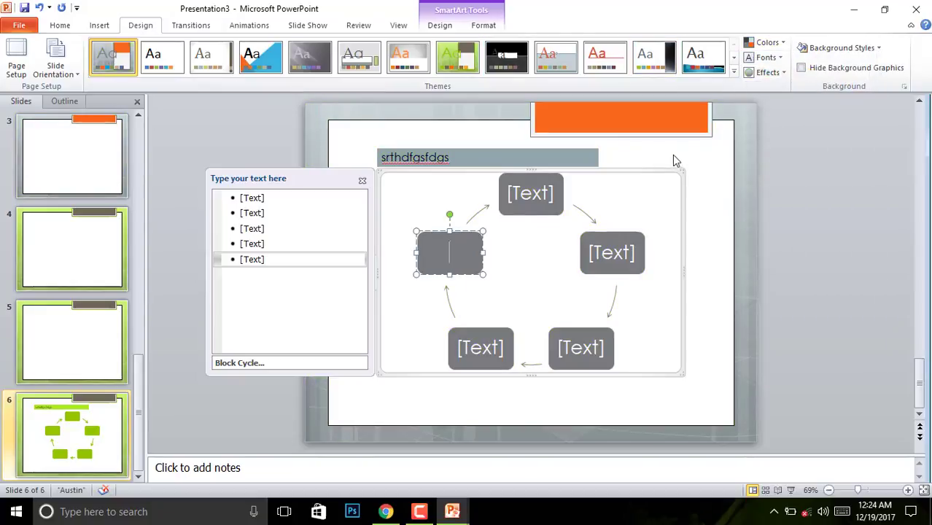
click(171, 28)
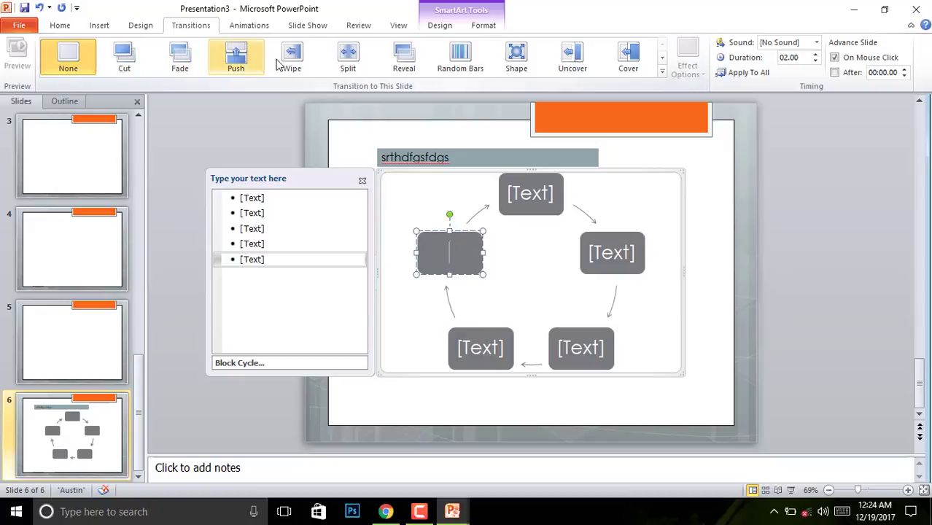
- Apply a Split transition to slide 6 and a Split entrance to the Block Cycle diagram
click(348, 58)
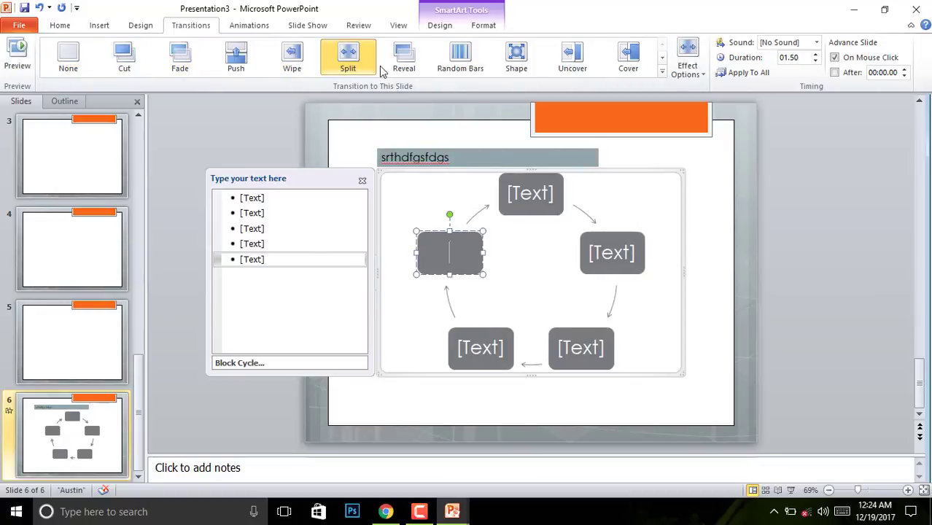
click(249, 24)
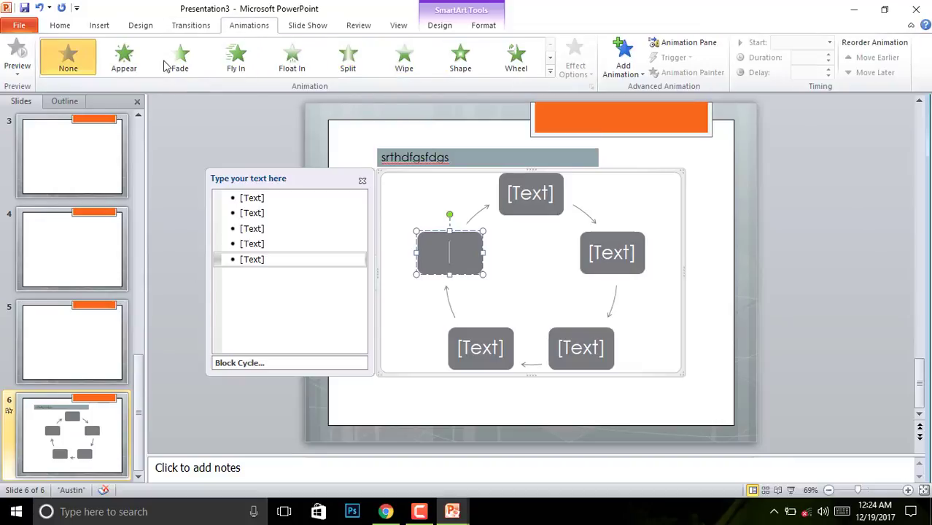
click(215, 66)
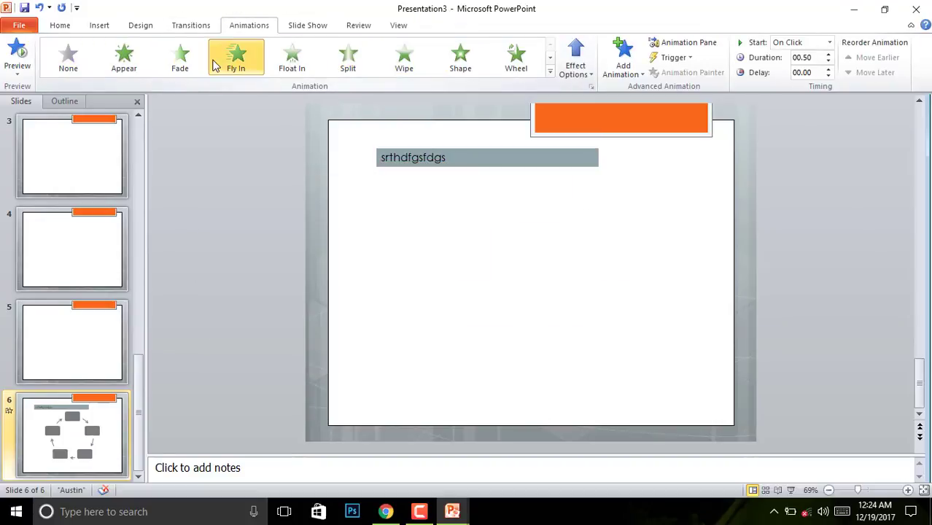
click(274, 64)
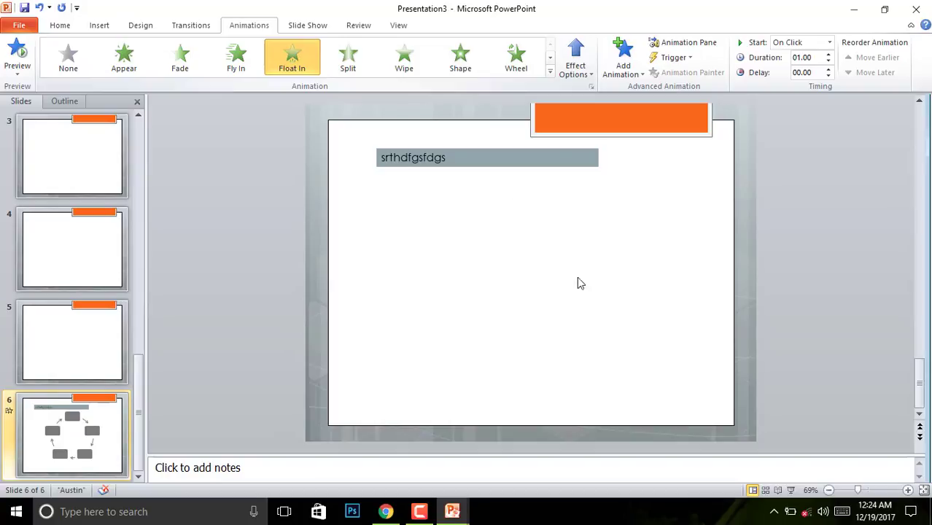
click(348, 57)
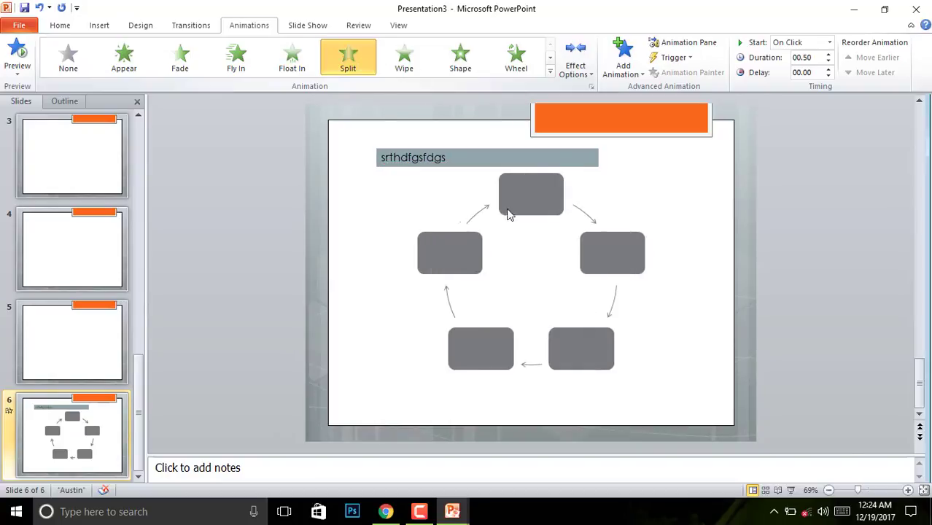
click(592, 67)
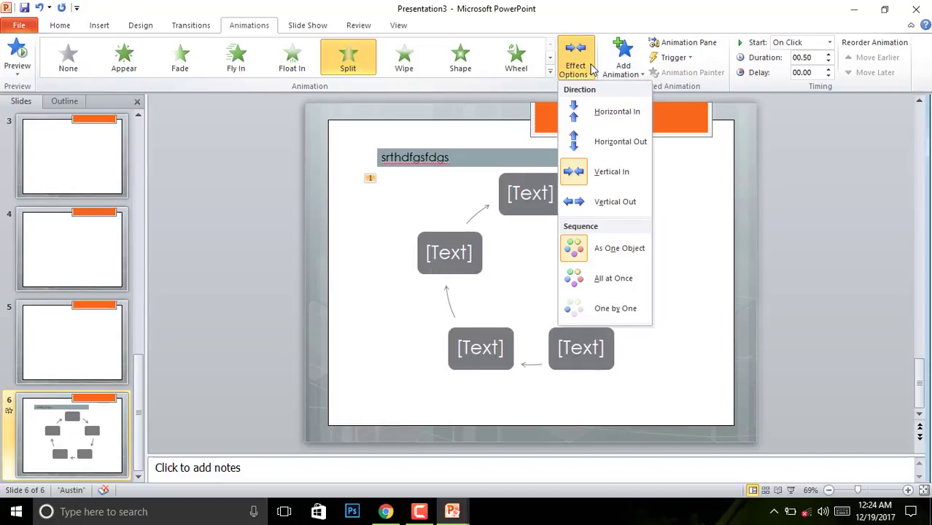
click(776, 231)
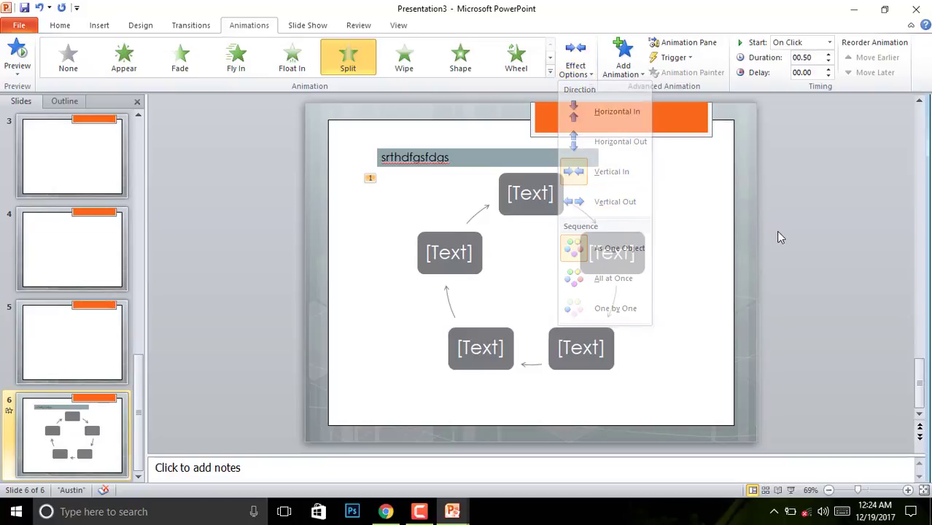
- Open the Diagram 3 Split effect settings from the Animation Pane and cancel them unchanged
click(686, 42)
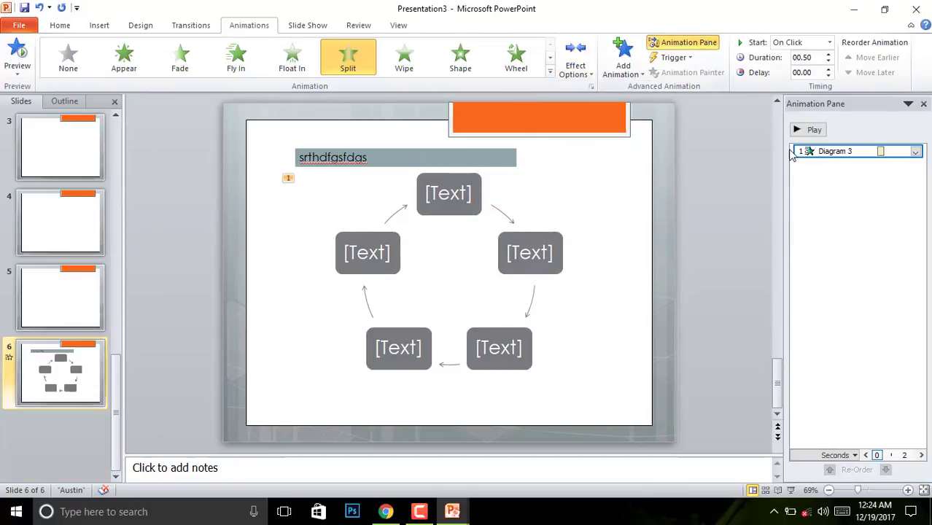
click(917, 151)
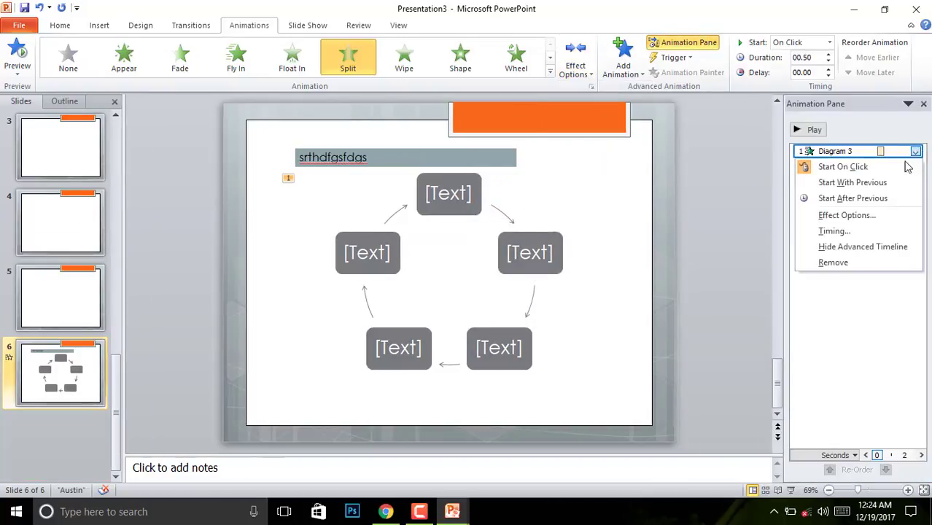
click(832, 215)
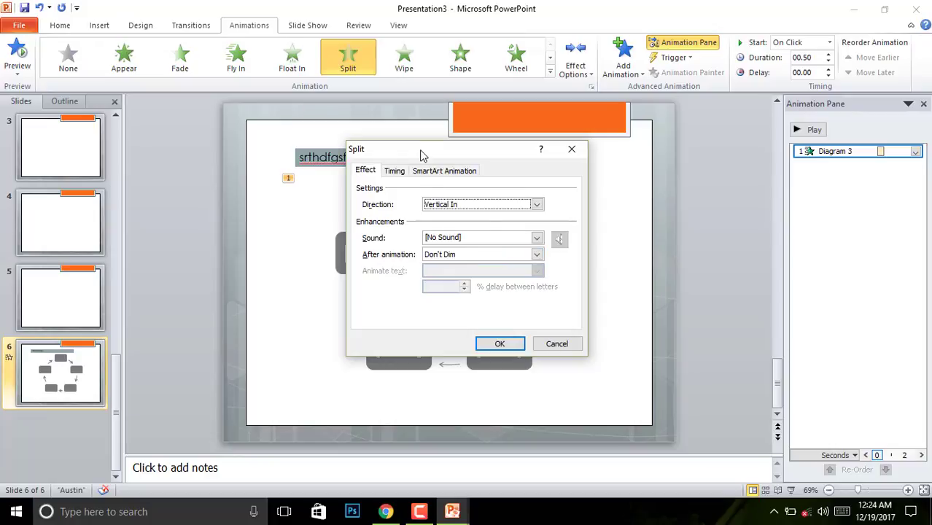
drag(421, 154, 630, 186)
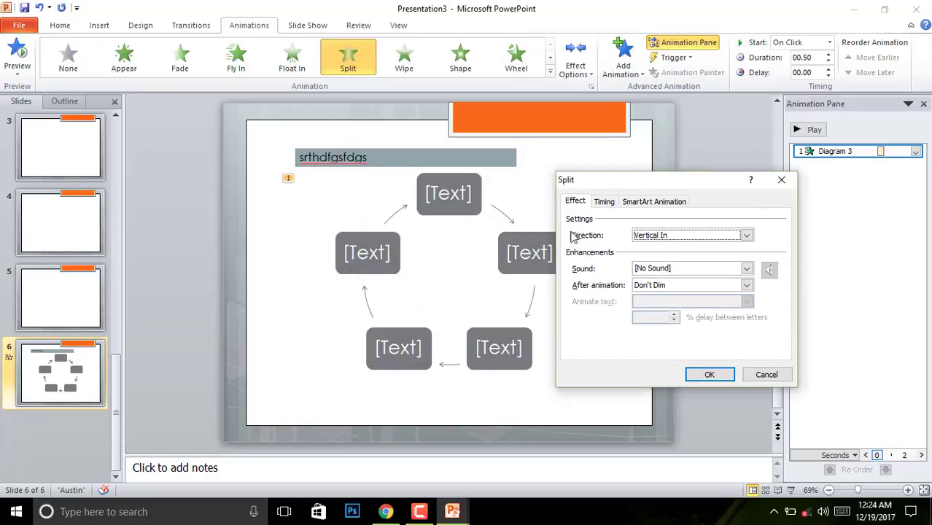
click(751, 378)
click(386, 166)
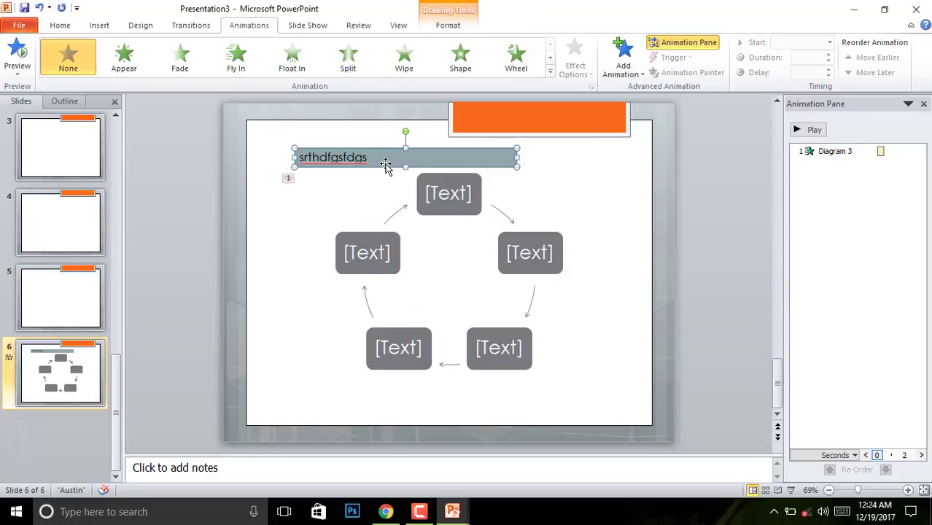
- Give the text box a Fly In entrance with a Bomb sound, dimming to orange afterwards
click(223, 57)
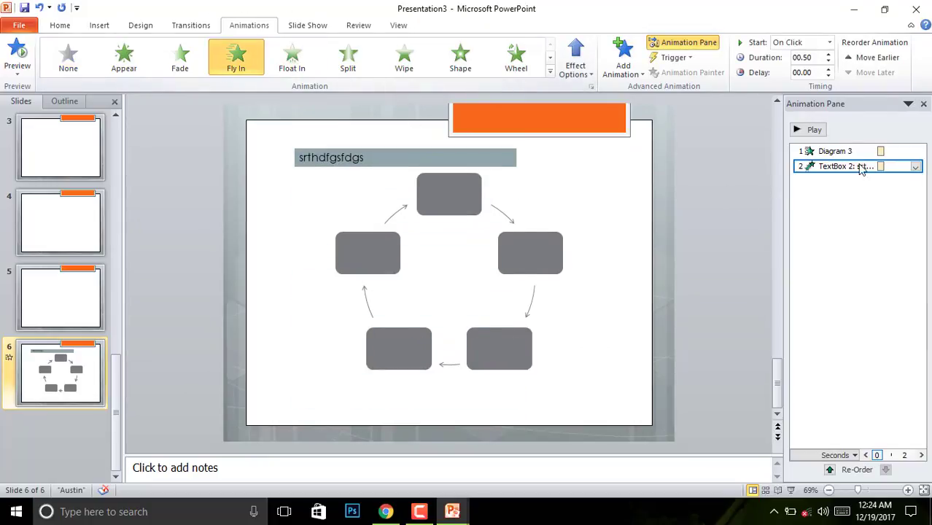
click(917, 167)
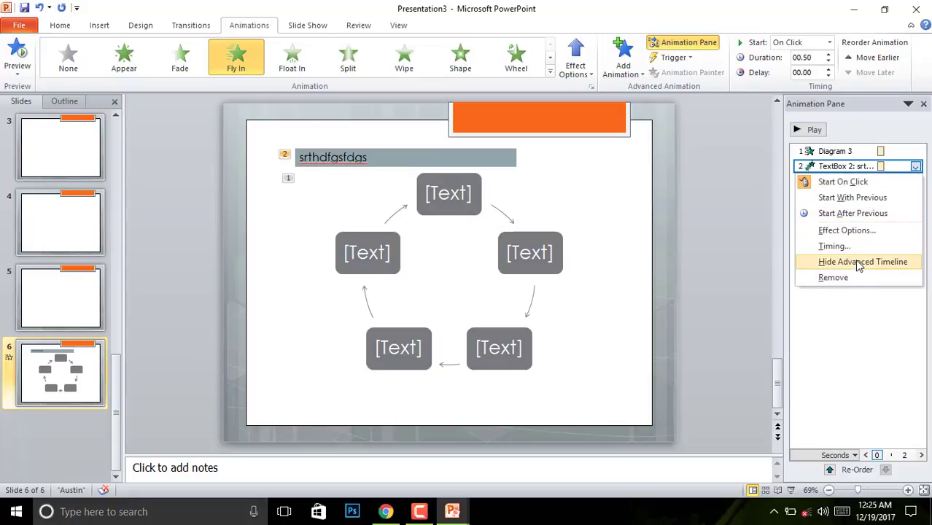
click(859, 236)
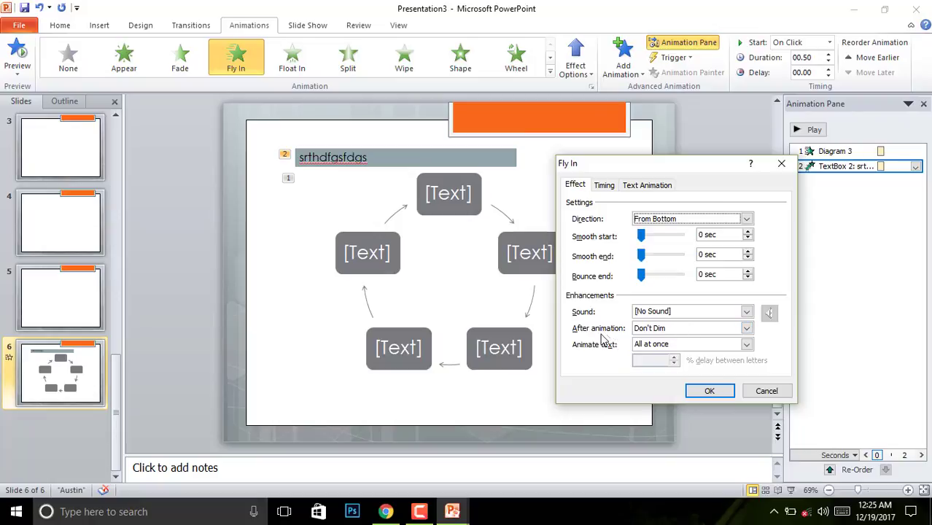
click(744, 313)
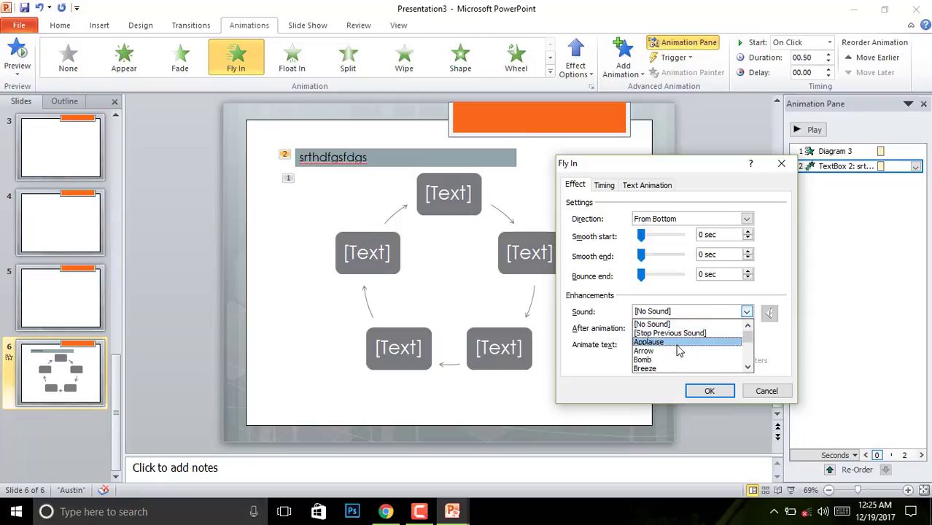
click(665, 360)
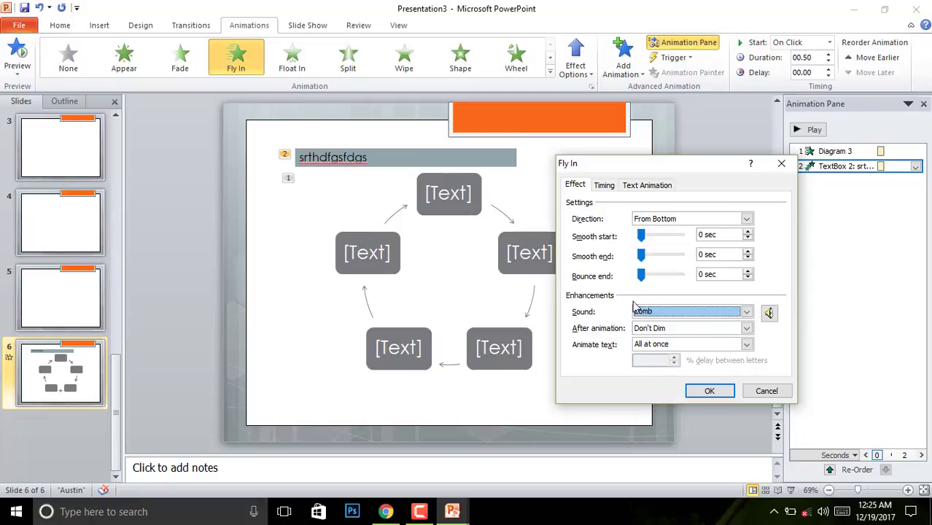
click(746, 328)
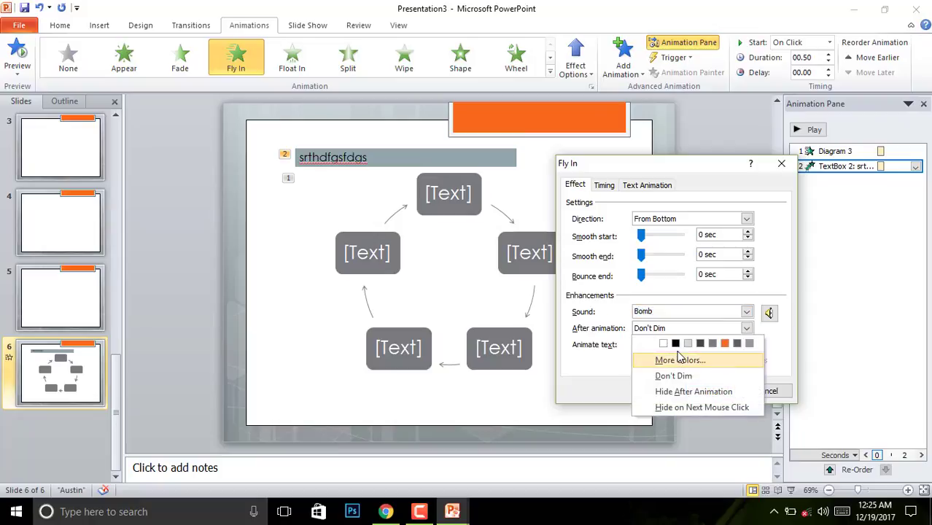
click(725, 343)
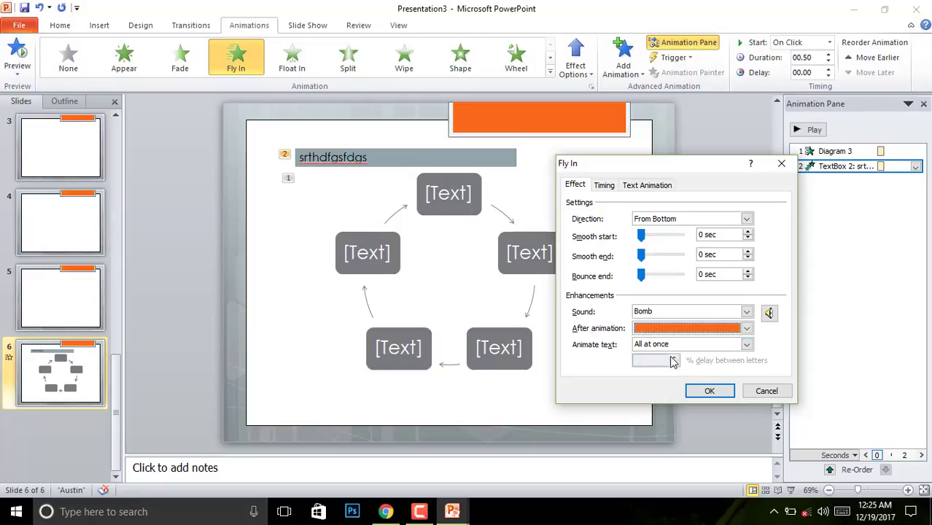
click(746, 346)
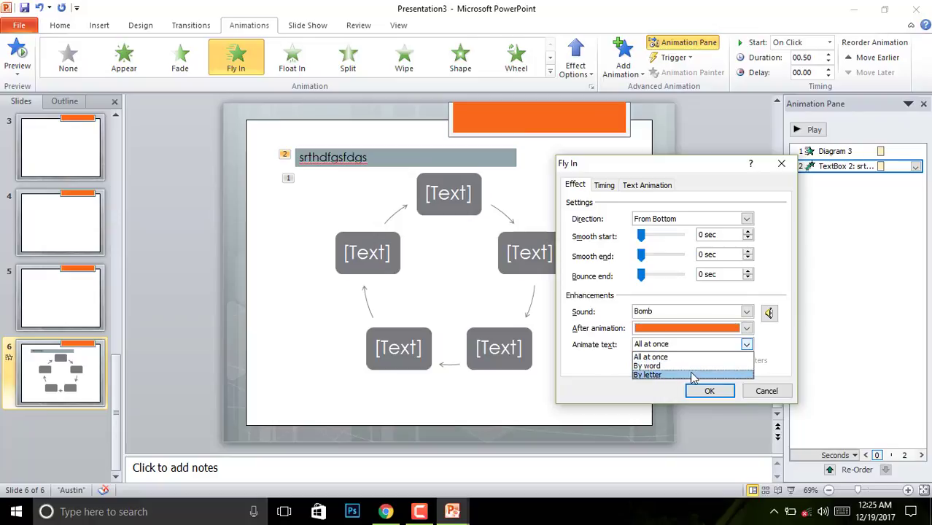
click(774, 358)
click(709, 391)
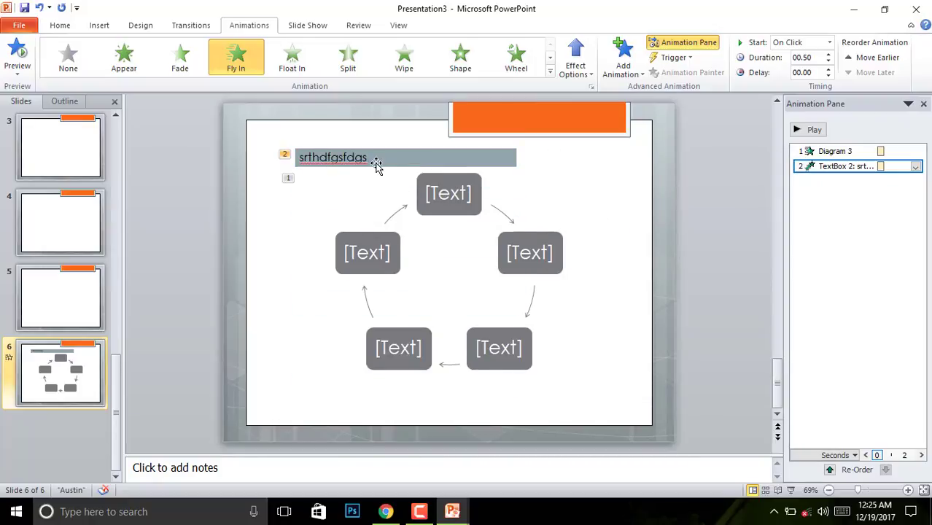
- Reopen the text box's Fly In effect settings and close them without changes
click(437, 203)
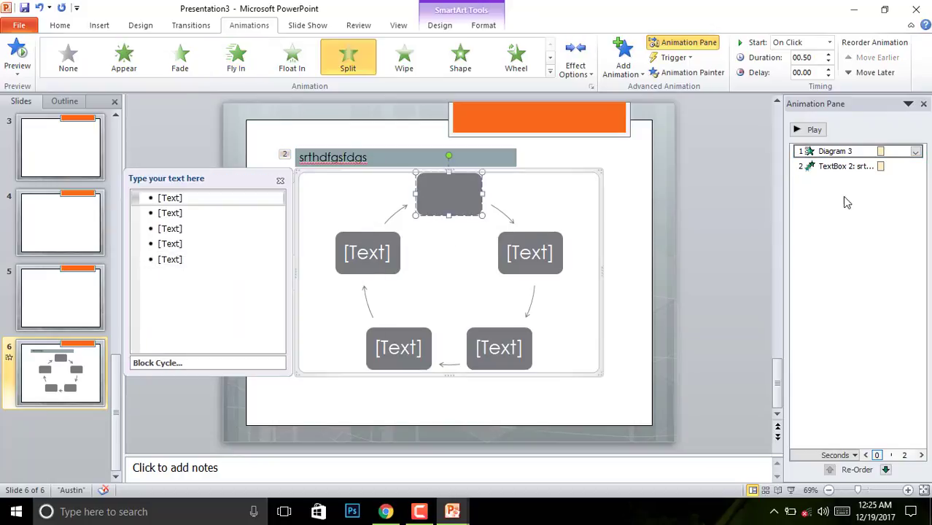
click(850, 166)
click(915, 167)
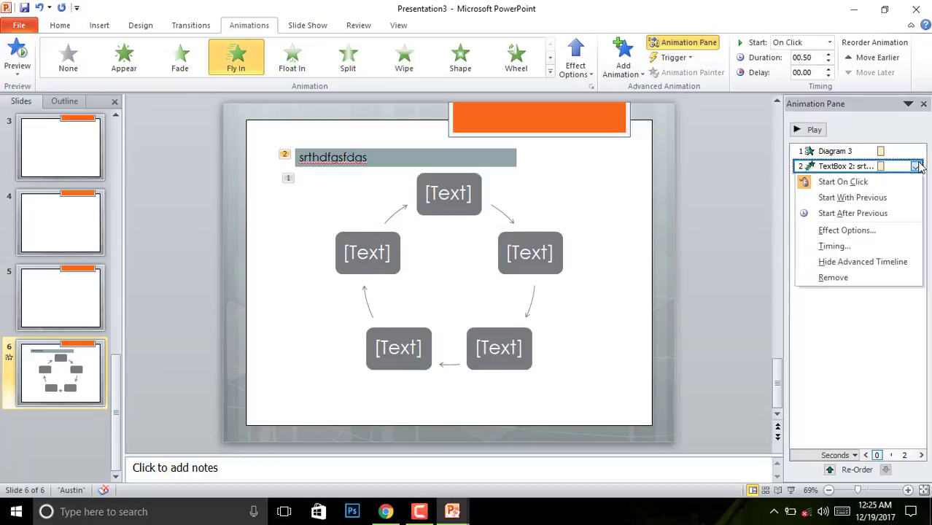
click(876, 229)
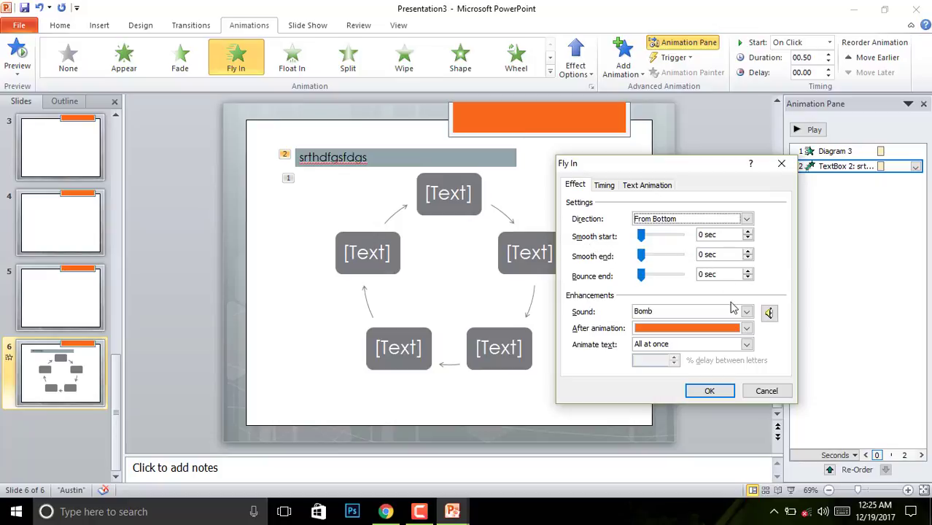
click(767, 391)
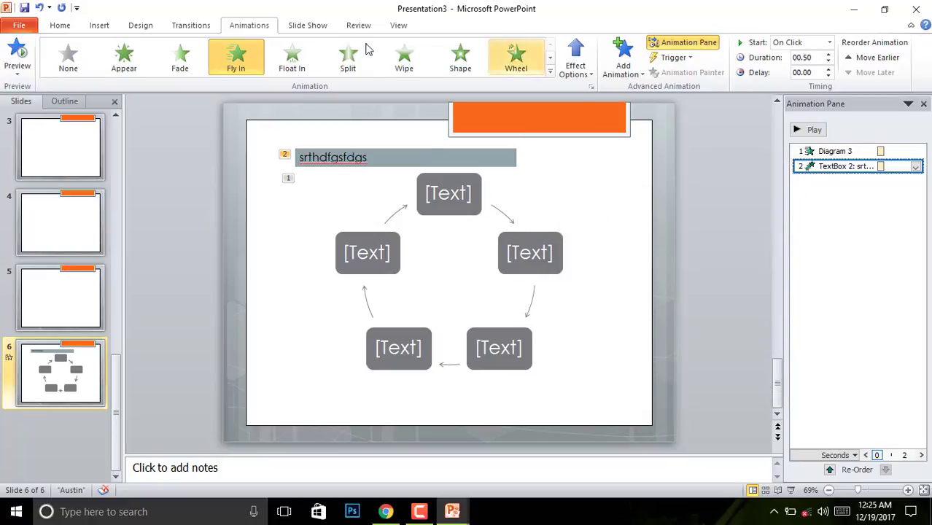
click(318, 27)
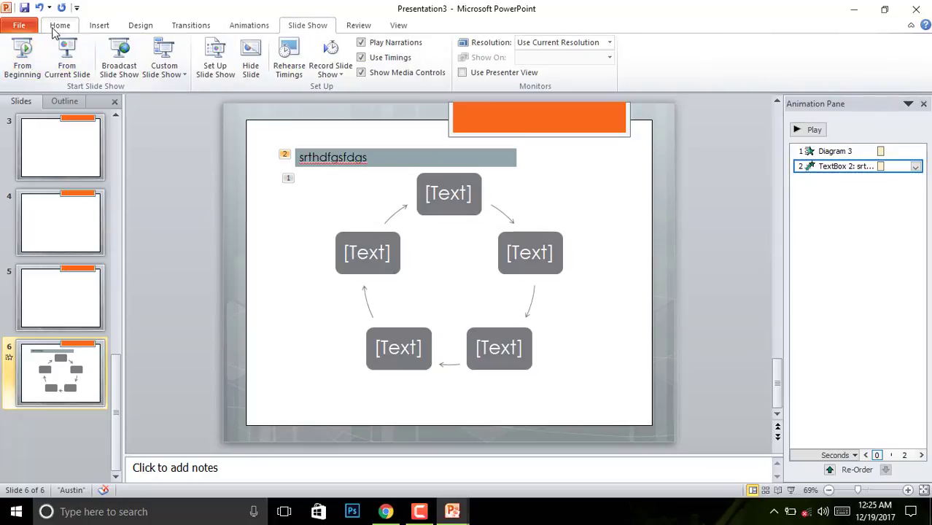
click(16, 25)
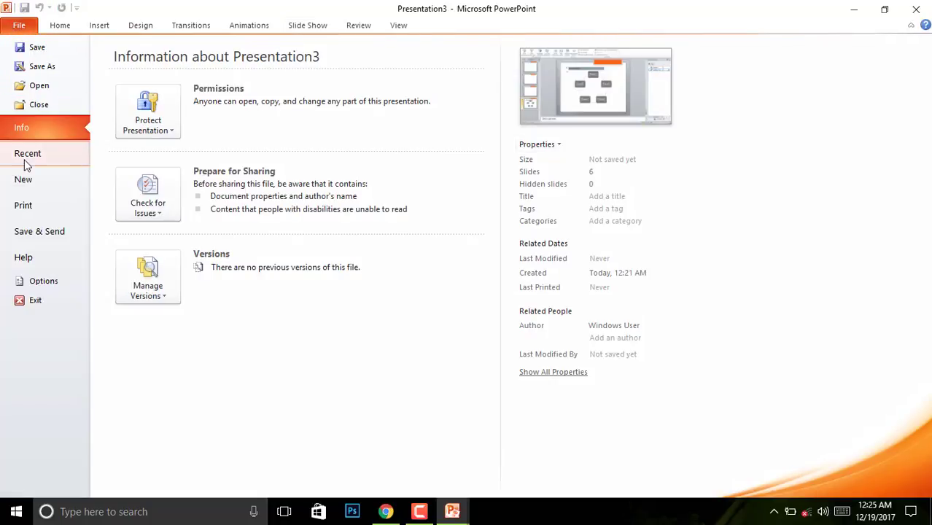
click(27, 186)
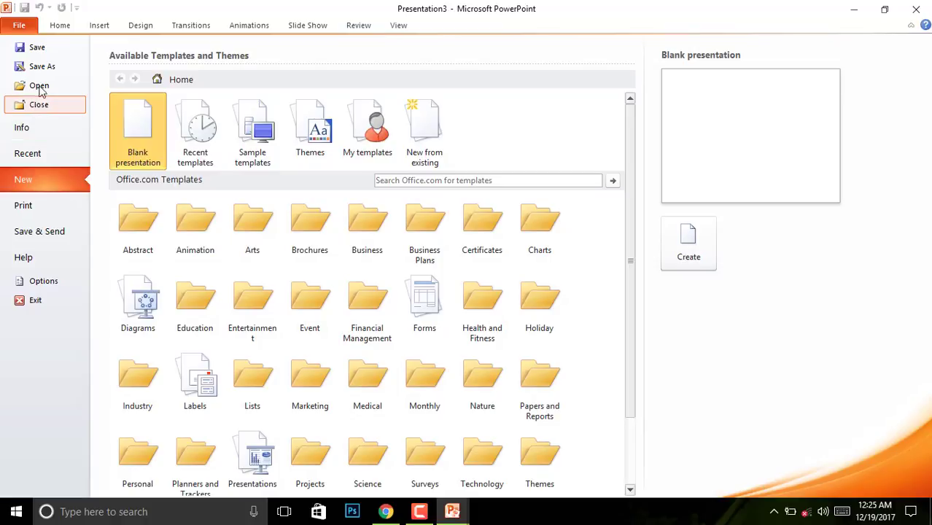
click(41, 66)
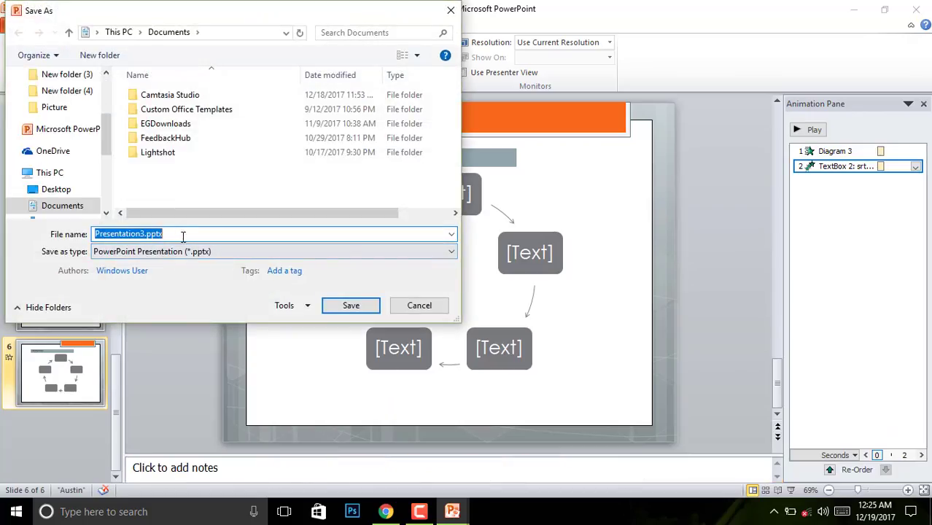
click(416, 308)
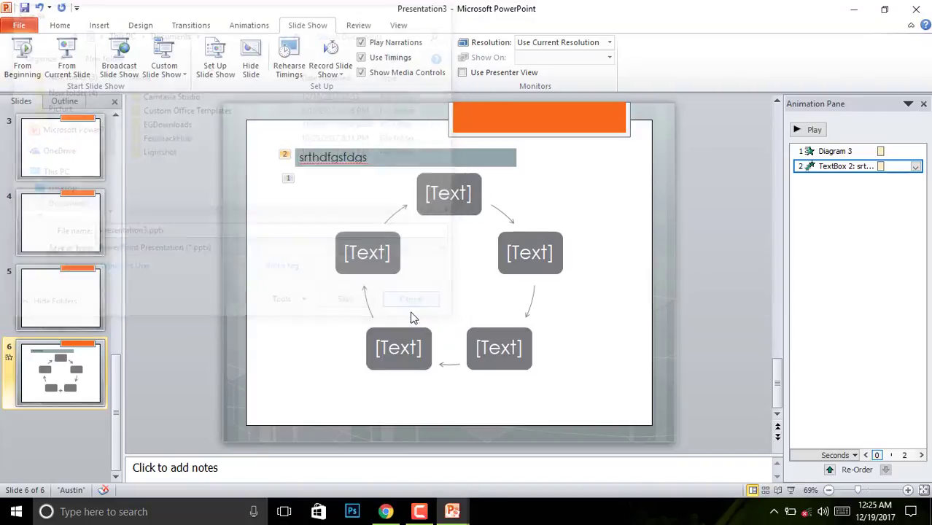
- Draw a 1.5" by 2.75" rectangle at slide 6's upper right and fill it light green
click(62, 25)
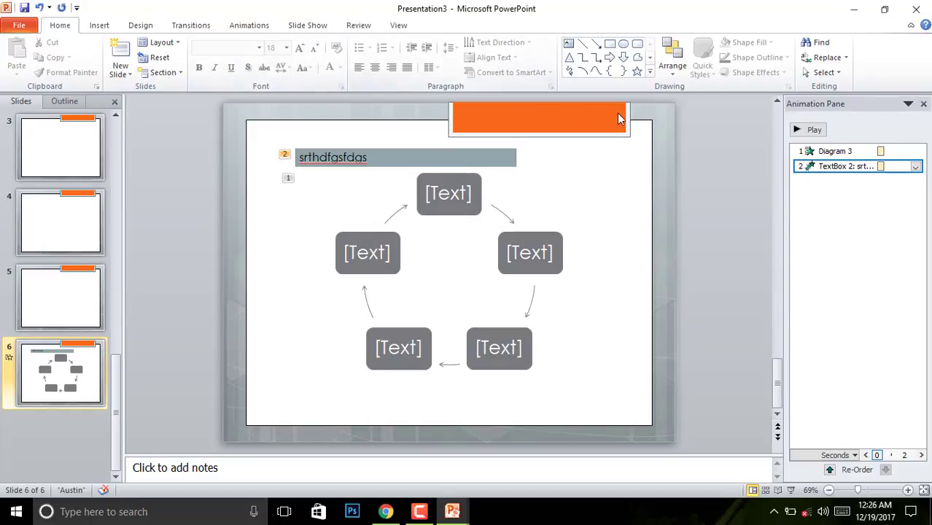
click(615, 45)
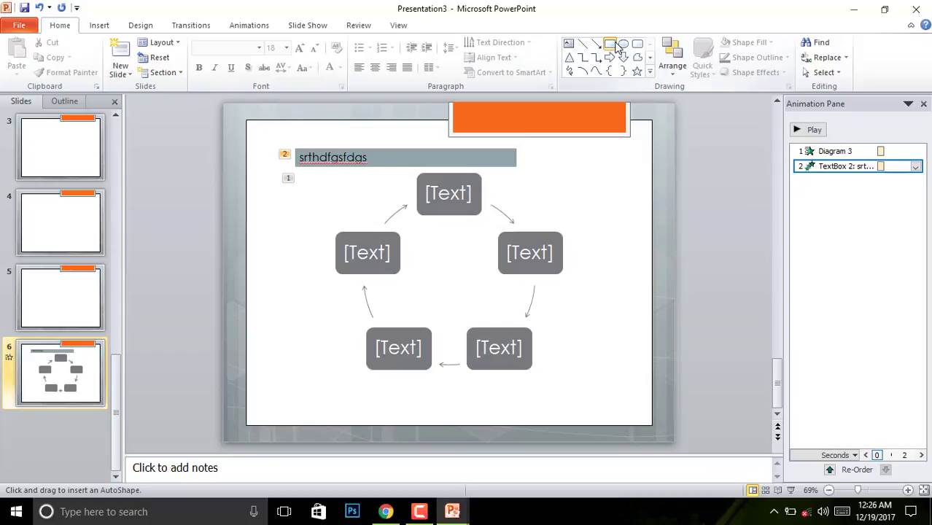
mouse_move(531, 171)
mouse_down()
mouse_move(637, 248)
mouse_move(655, 238)
mouse_up()
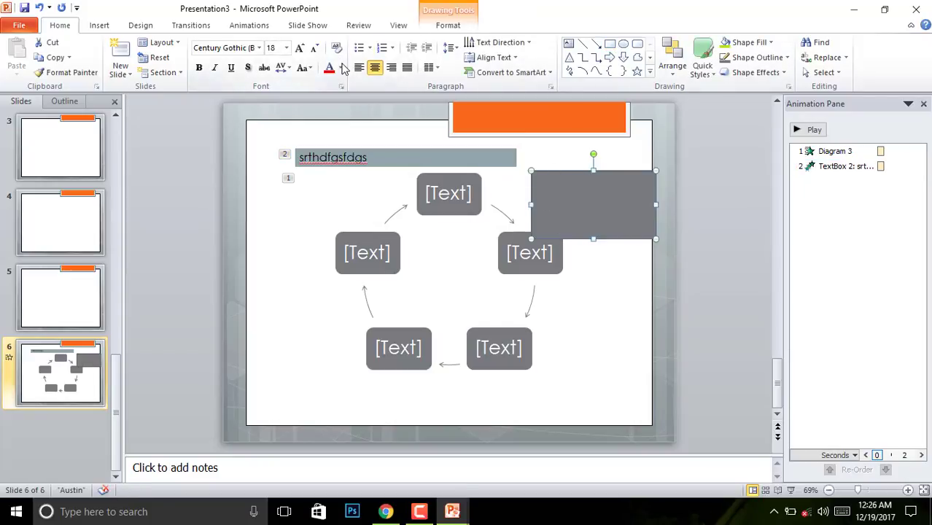
click(447, 25)
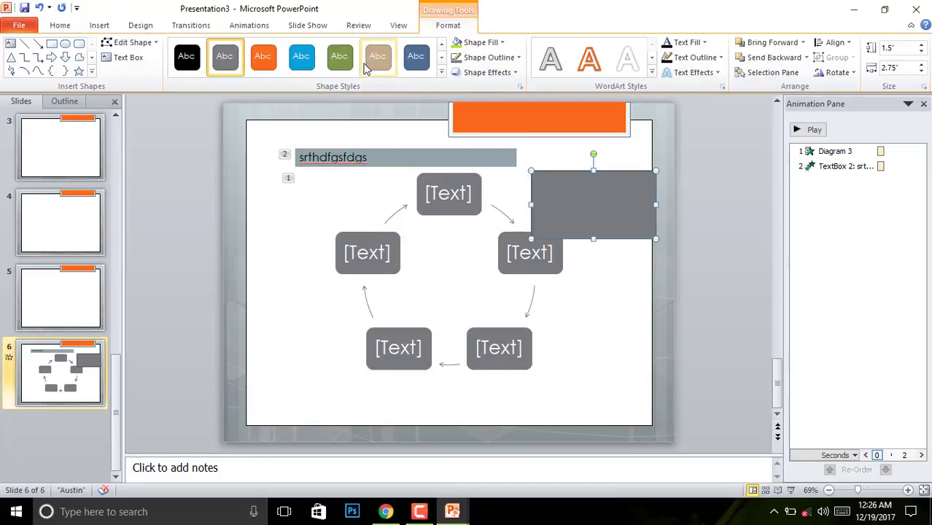
click(264, 57)
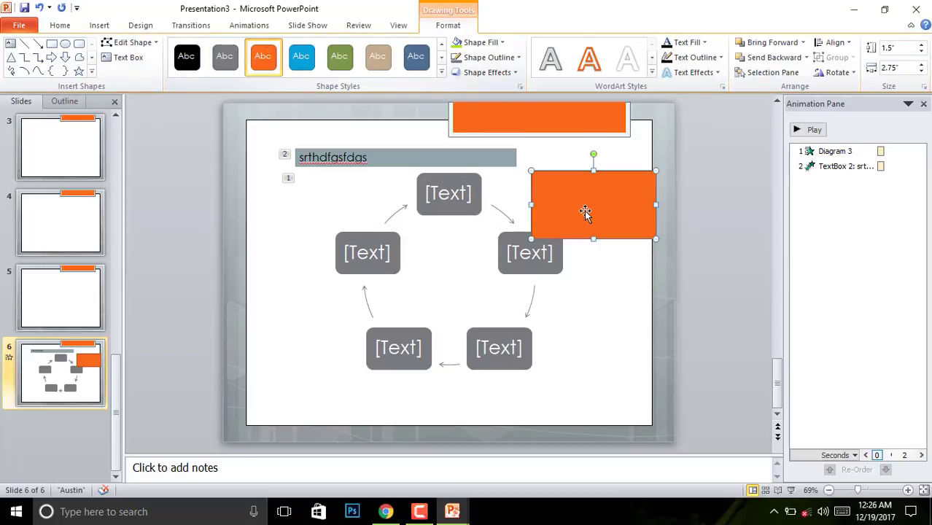
click(495, 43)
click(502, 142)
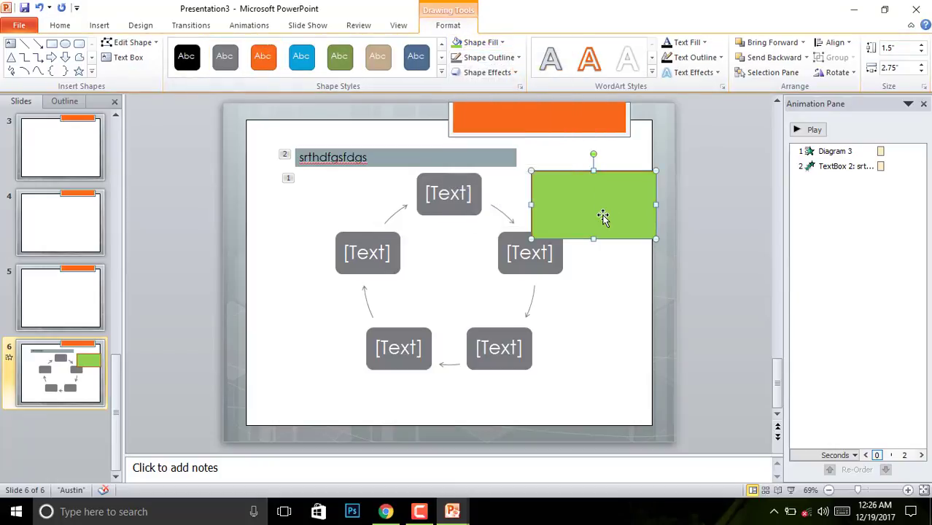